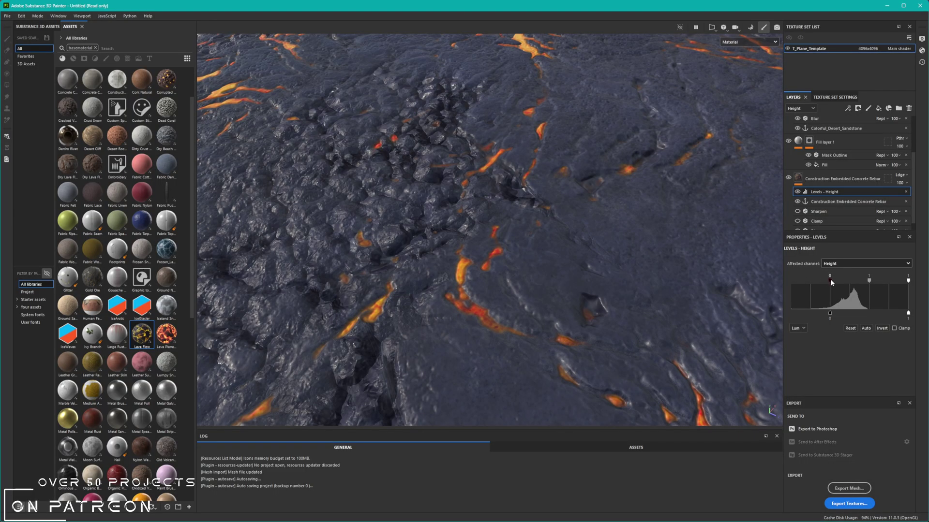
- Raise the black input level of the rebar layer's Height levels to about 0.13 and inspect the lava surface
mouse_move(830, 280)
mouse_down()
mouse_move(865, 281)
mouse_move(846, 281)
mouse_up()
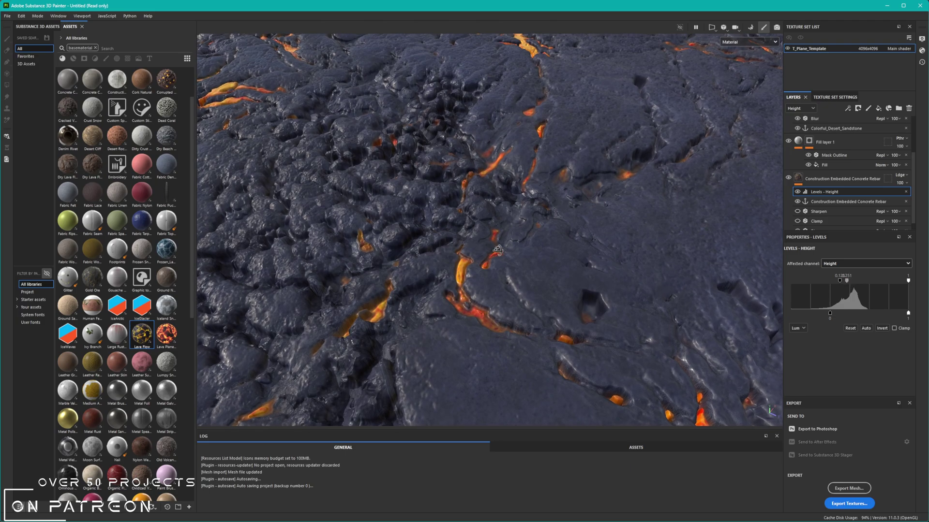
alt+drag(462, 300, 448, 211)
alt+middle_drag(447, 212, 527, 261)
alt+drag(527, 260, 543, 262)
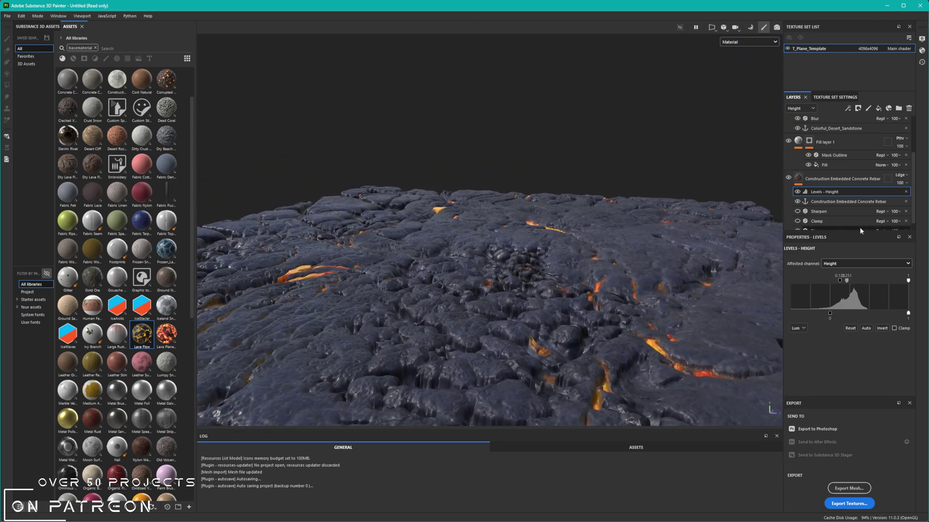
- Enable the Sharpen filter on the Construction Embedded Concrete Rebar layer and inspect the lava surface
scroll(836, 215, down, 1)
click(797, 203)
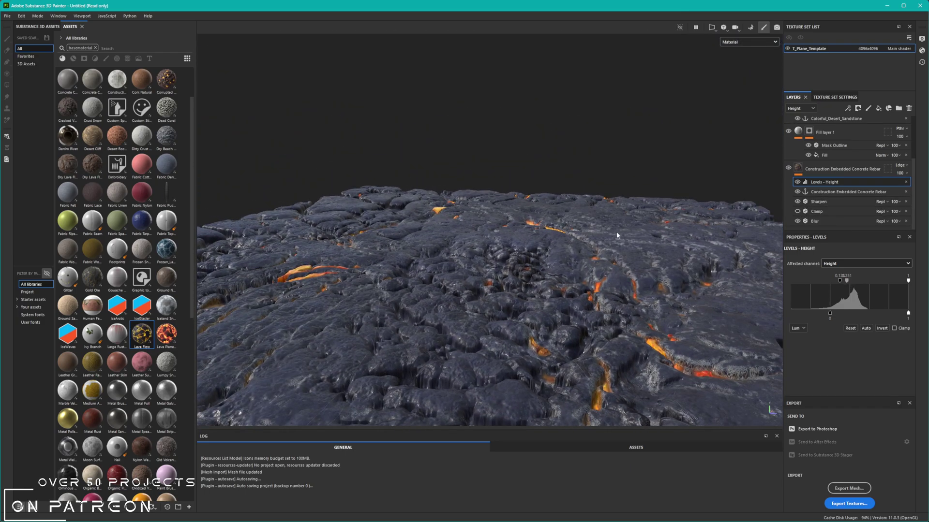
alt+drag(617, 235, 529, 286)
alt+drag(585, 251, 585, 222)
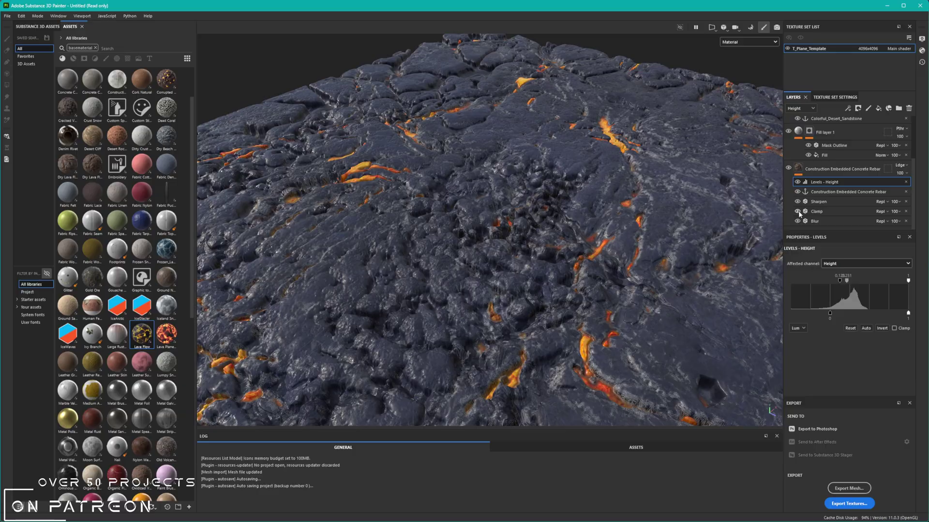
- Lower the Max value of the Clamp filter on the Construction Embedded Concrete Rebar layer
click(816, 211)
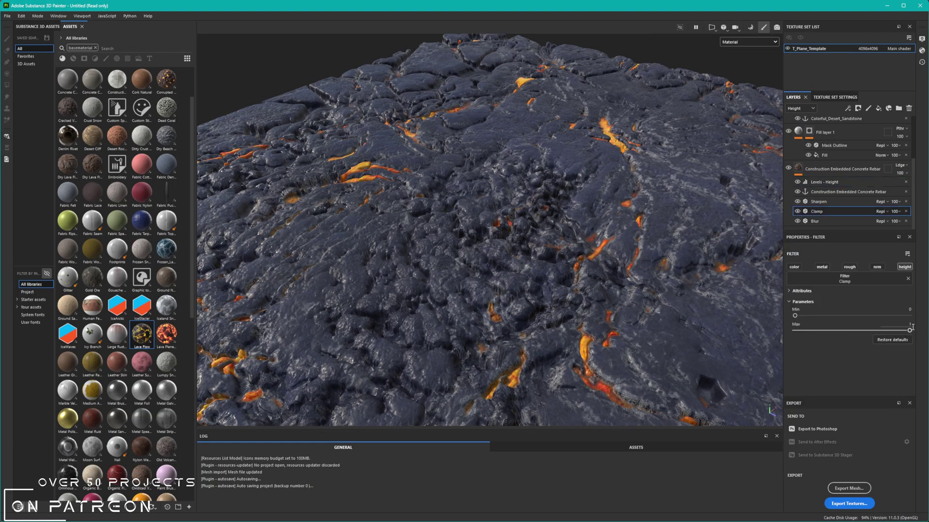
drag(874, 330, 852, 338)
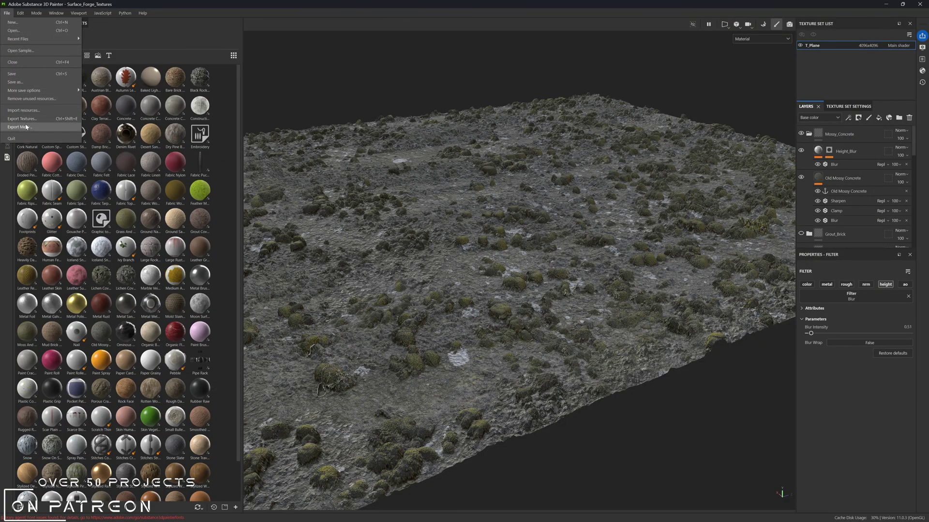
- Open the texture export settings, review the list of exports and show the UE_BC_N_ORD output template
click(22, 118)
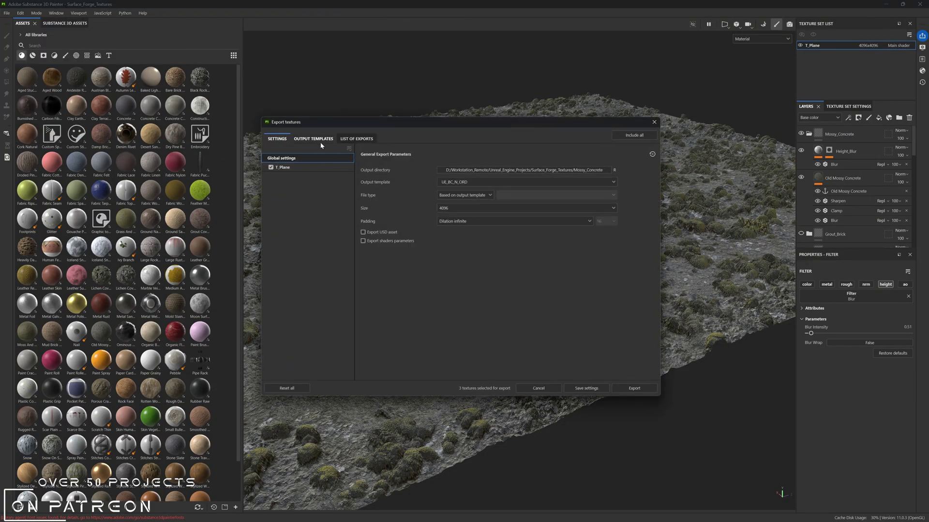
click(317, 139)
click(356, 139)
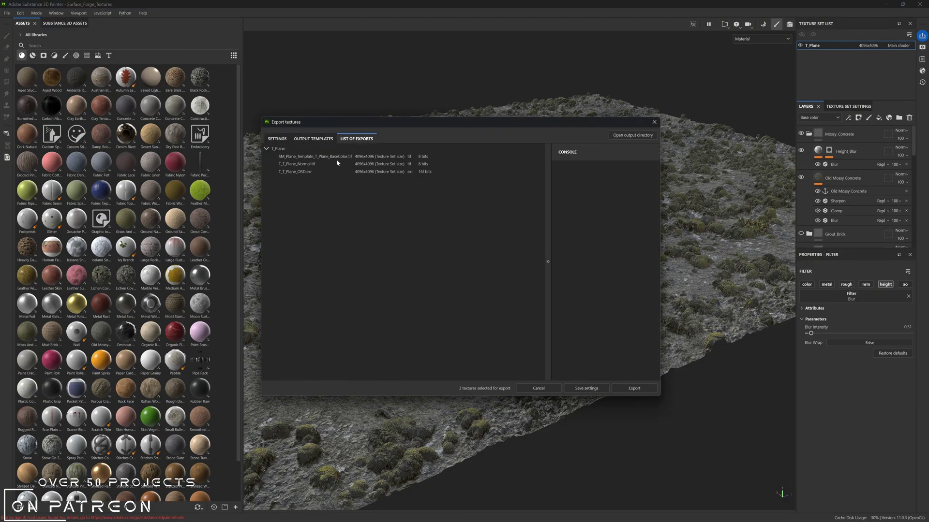
click(312, 140)
click(285, 292)
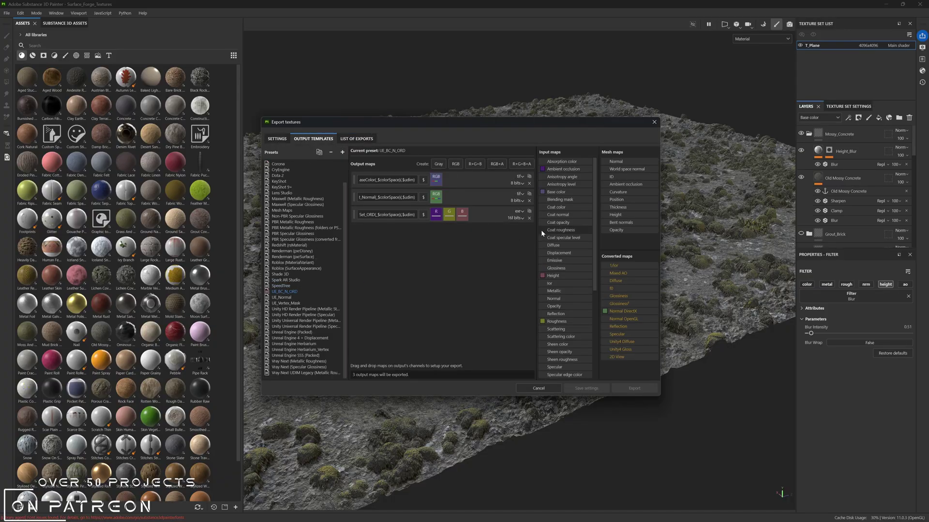
- Set the template's ORD output map to exr at 16f bits, and view the export settings of T_Plane
click(519, 211)
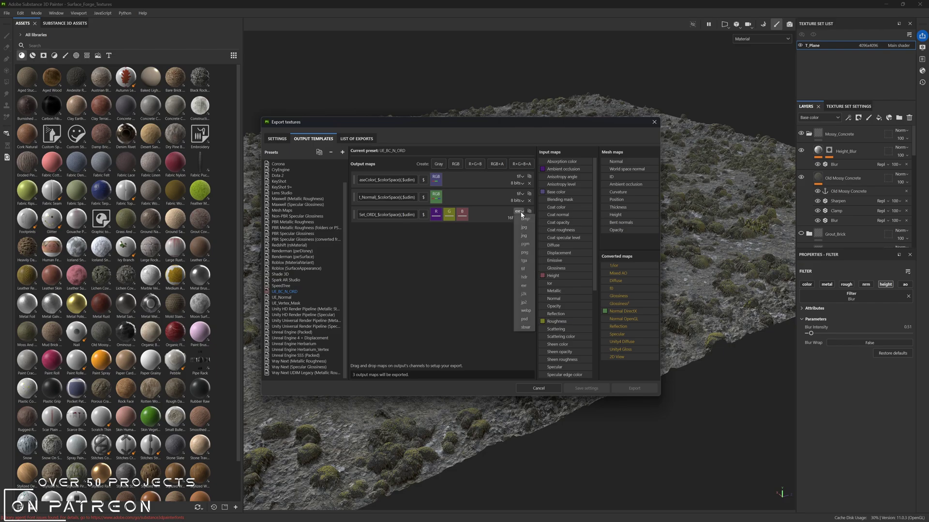
click(523, 286)
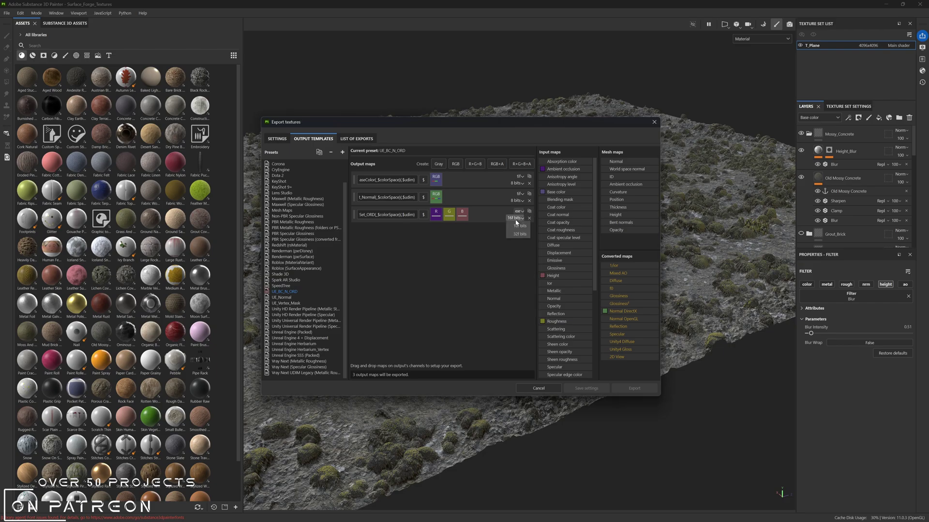
click(517, 224)
click(278, 139)
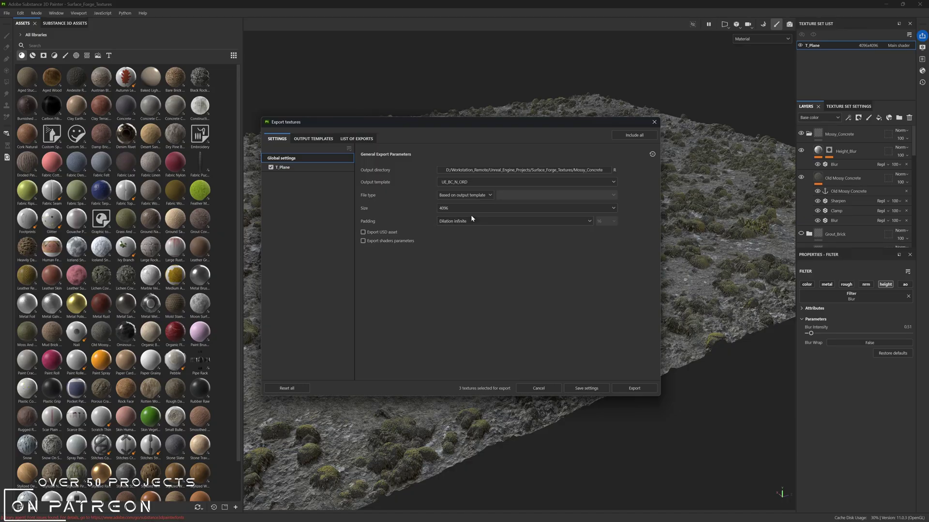
click(291, 168)
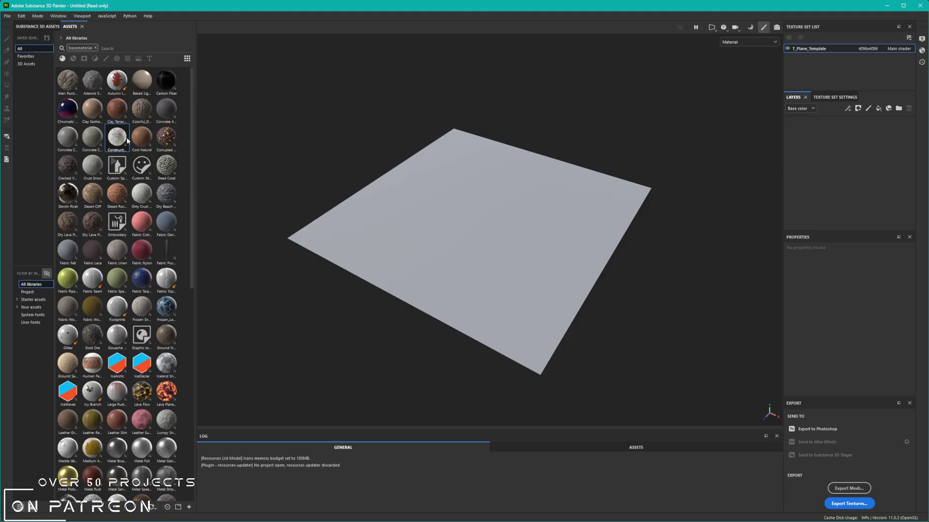
- Apply the Construction Embedded Concrete Rebar base material to the blank plane and inspect its surface
drag(124, 140, 446, 216)
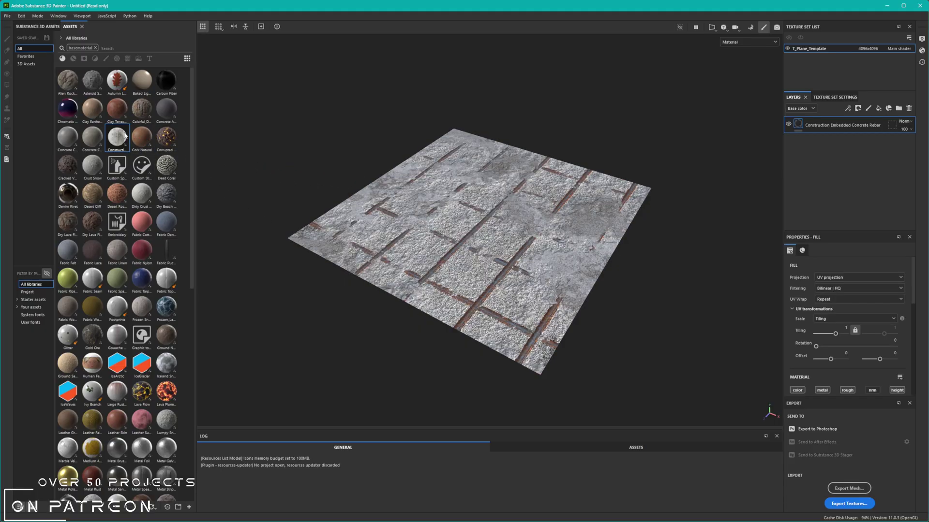
mouse_move(116, 143)
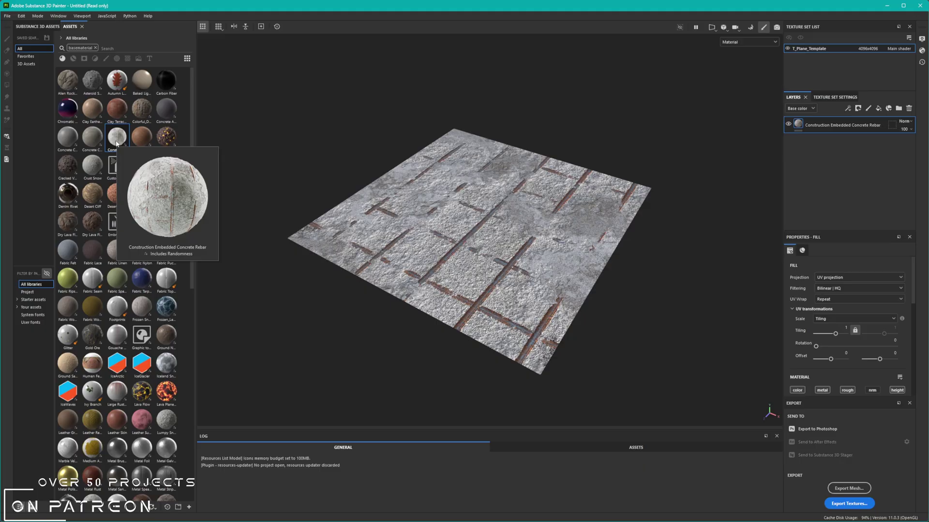
scroll(468, 232, up, 10)
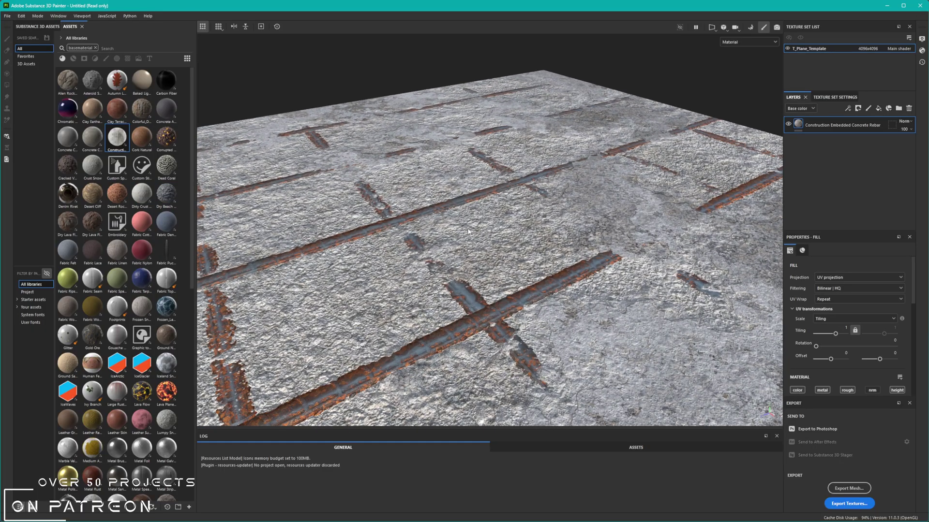
alt+drag(468, 231, 473, 255)
alt+drag(410, 241, 555, 203)
alt+drag(522, 245, 549, 251)
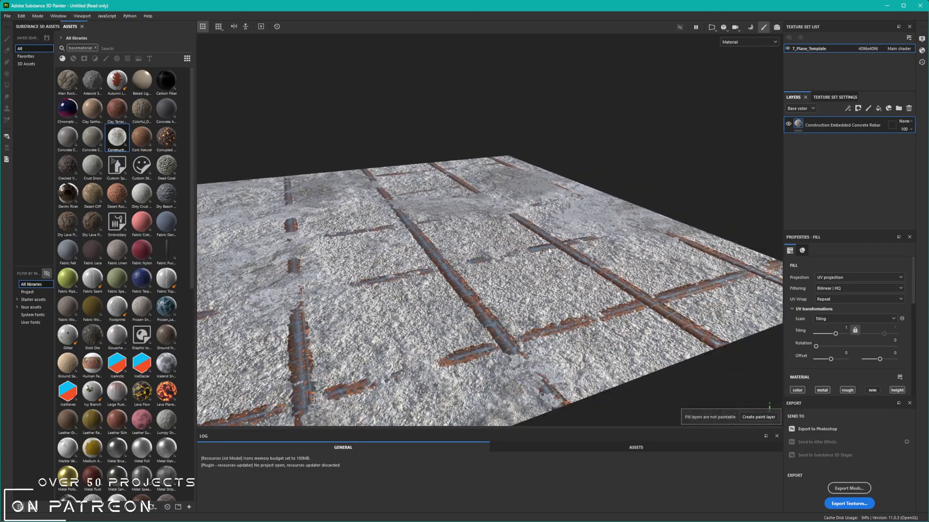
mouse_move(470, 232)
alt+mouse_down()
mouse_move(460, 236)
mouse_move(559, 228)
mouse_move(530, 258)
alt+mouse_up()
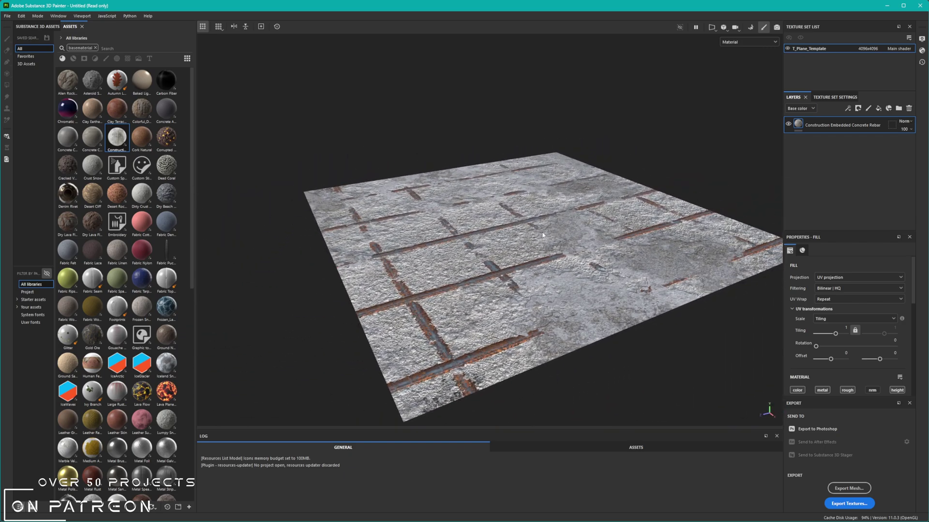
- Enable the normal channel in the Construction Embedded Concrete Rebar fill's material and inspect the plane
scroll(881, 386, down, 1)
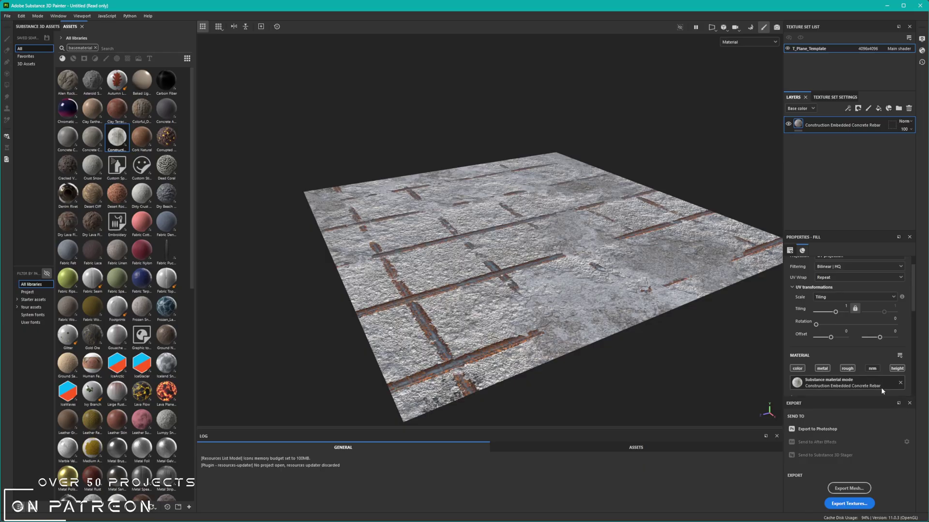
scroll(884, 359, down, 2)
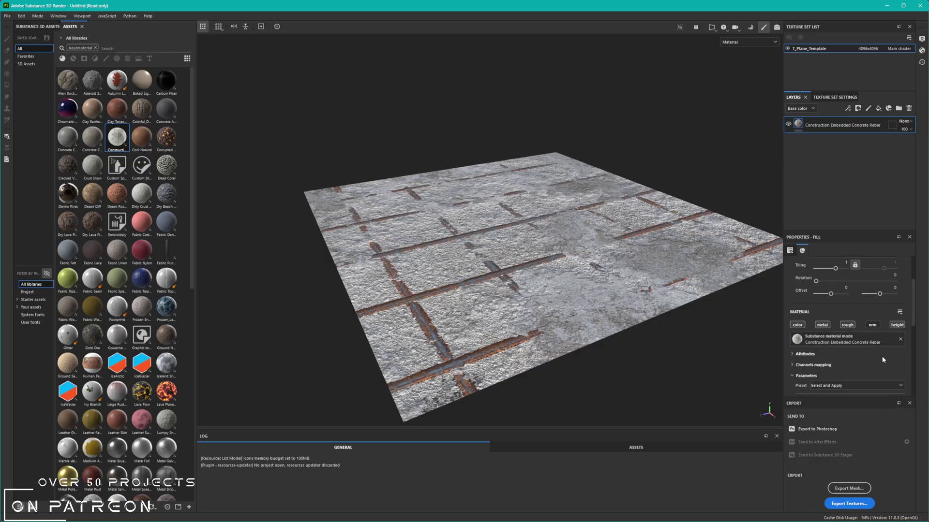
click(869, 329)
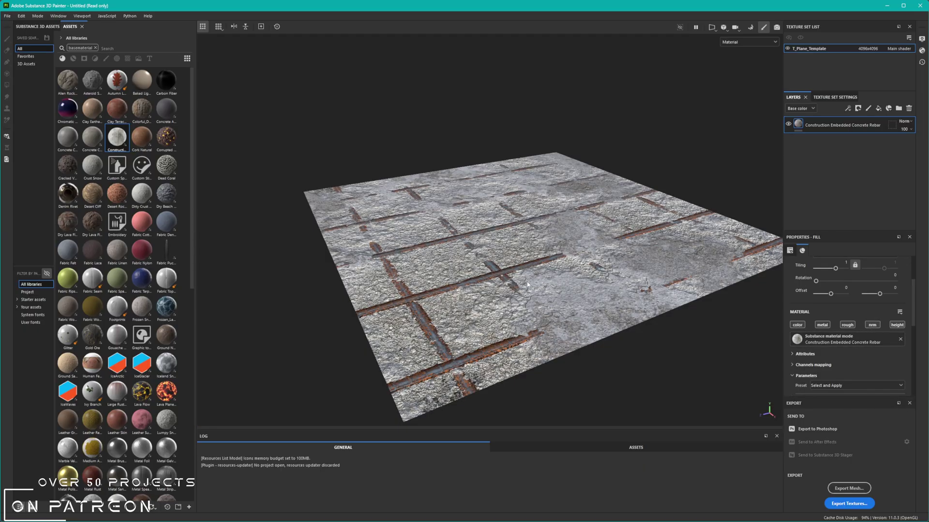
alt+drag(527, 285, 442, 312)
scroll(553, 280, up, 4)
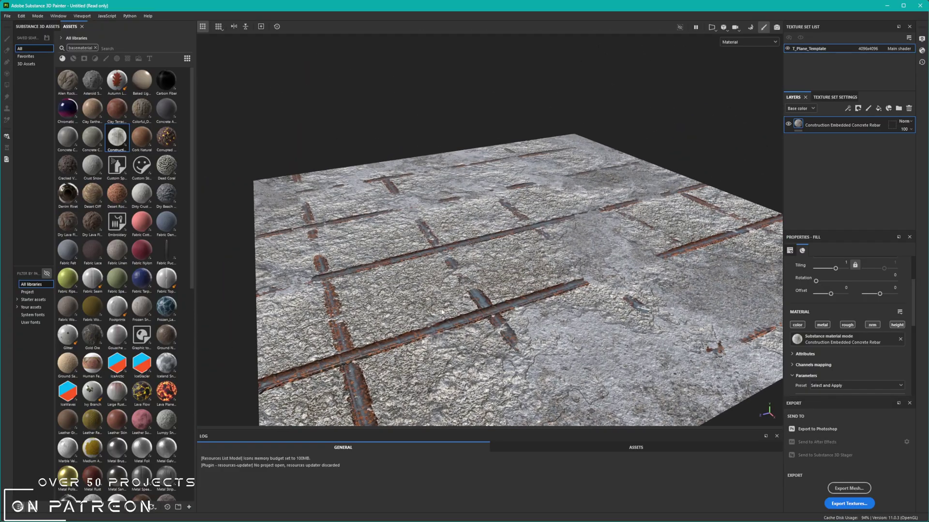
alt+drag(522, 299, 501, 268)
alt+drag(557, 296, 577, 310)
alt+drag(562, 254, 566, 252)
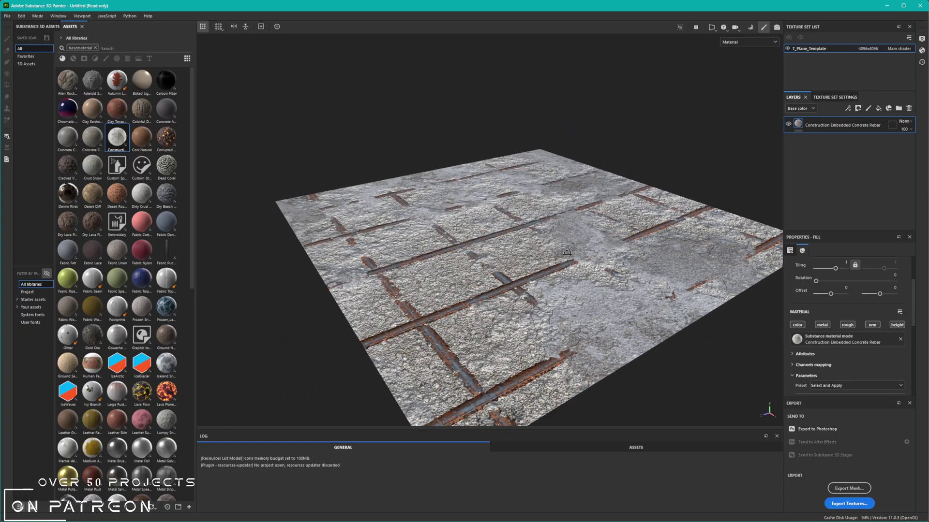
- Set the displacement scale to 0.07 in the main shader's settings, with Height as the source channel
click(922, 51)
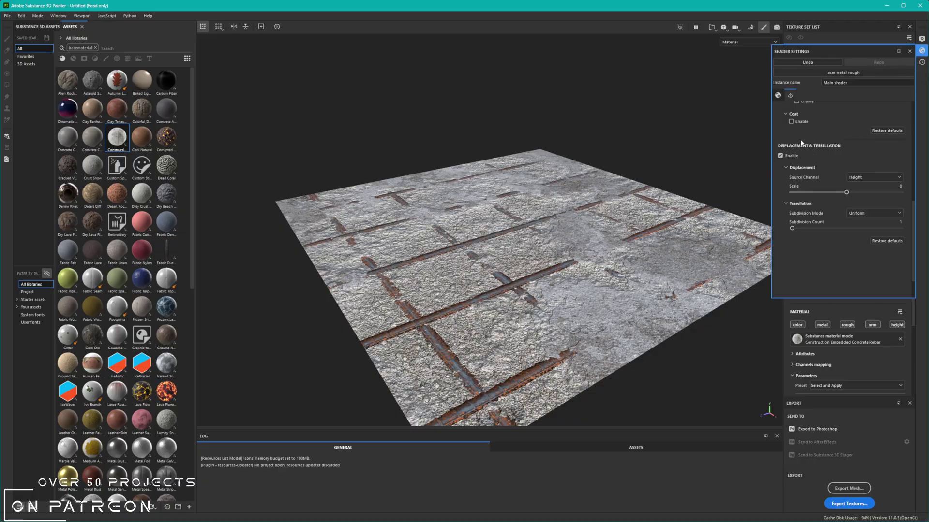
scroll(813, 145, up, 3)
scroll(822, 144, down, 4)
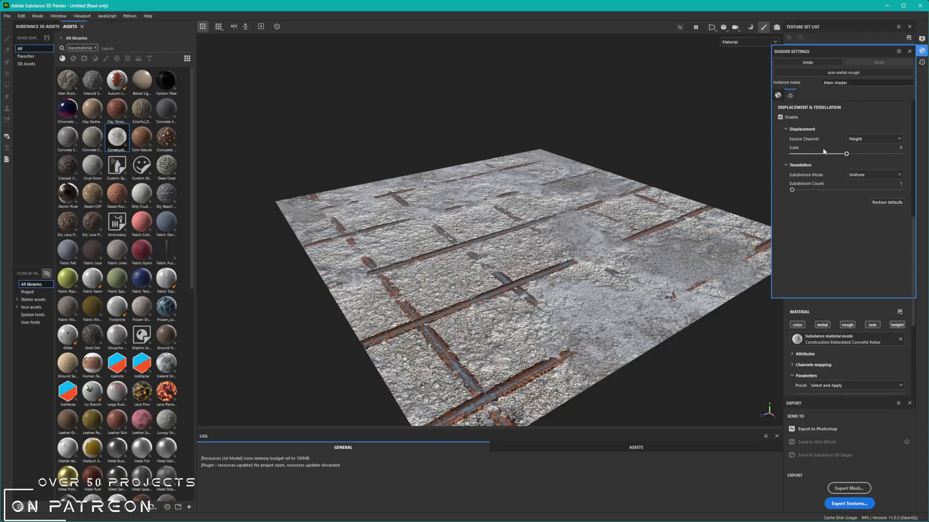
scroll(831, 150, up, 1)
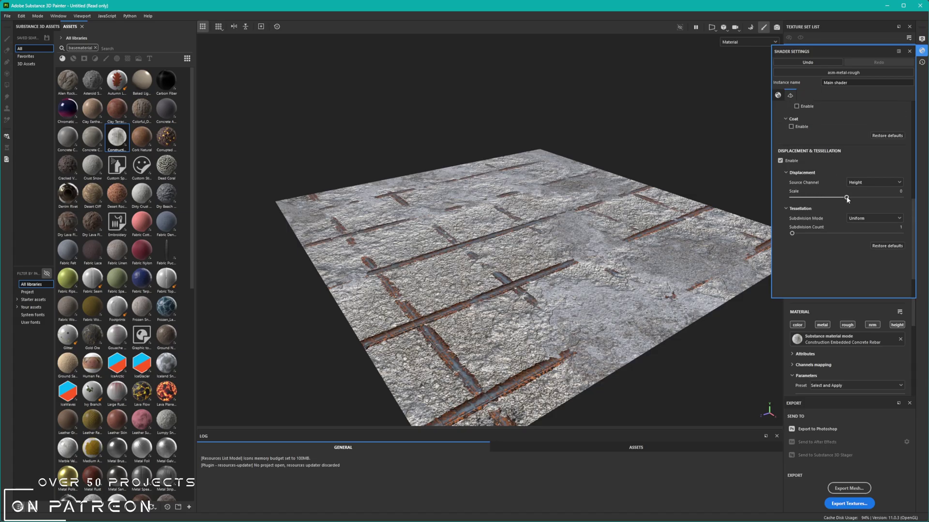
drag(847, 198, 854, 199)
click(529, 272)
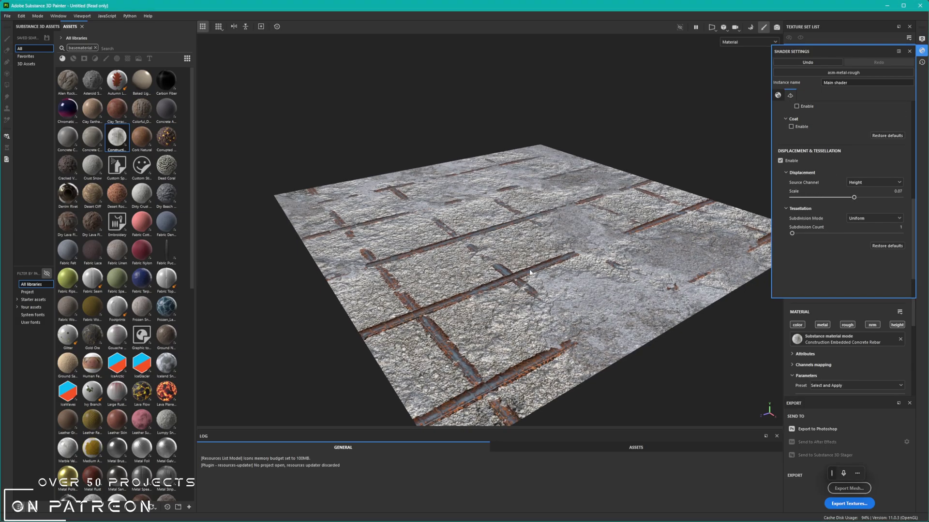
mouse_move(491, 280)
alt+mouse_down()
mouse_move(492, 251)
mouse_move(491, 270)
alt+mouse_up()
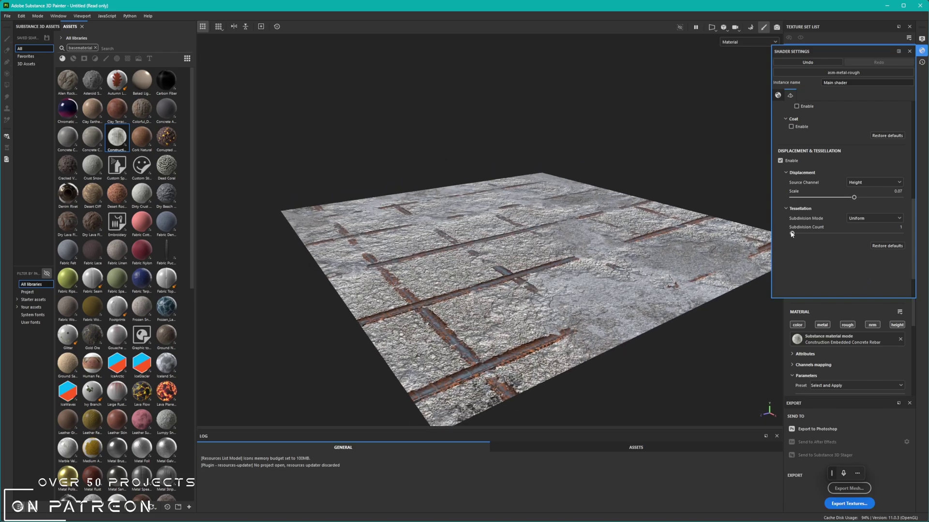
- Set the tessellation subdivision count to 32 and examine the displaced plane from several angles
drag(792, 234, 900, 234)
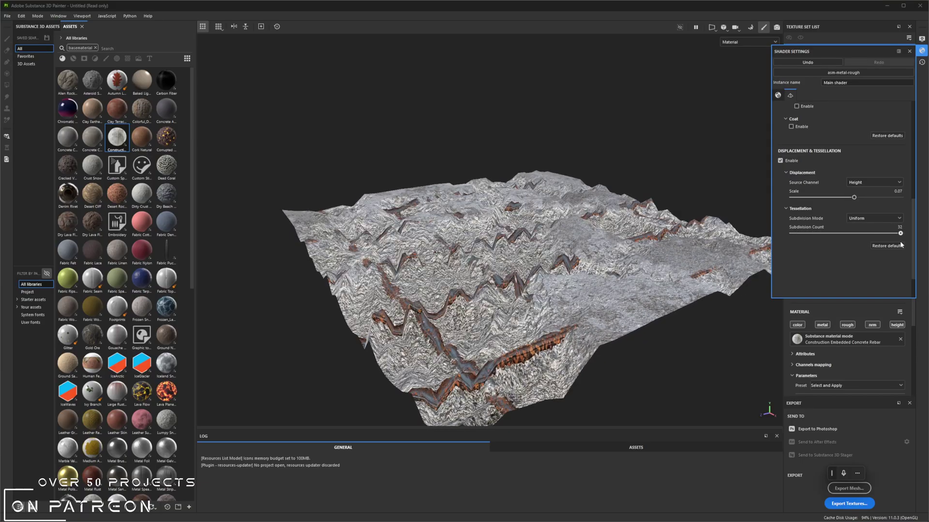
alt+drag(581, 220, 560, 261)
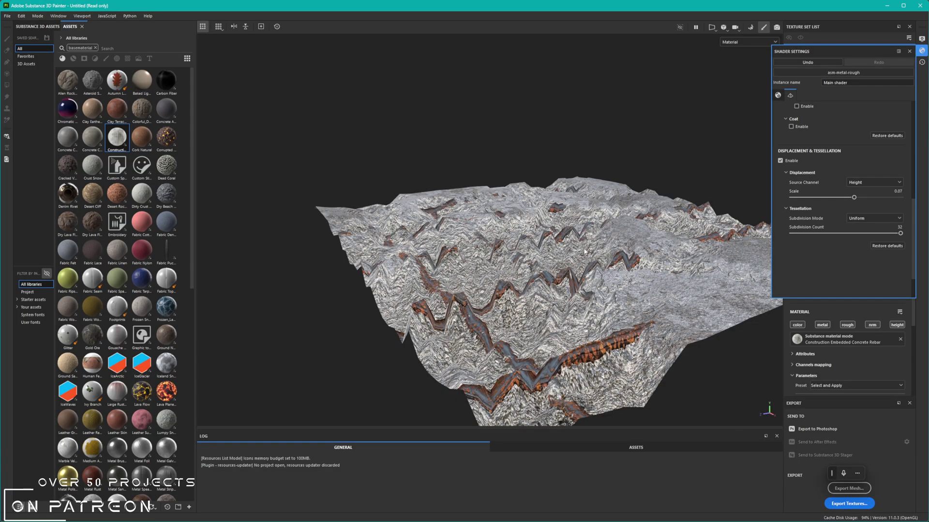
alt+drag(585, 252, 414, 188)
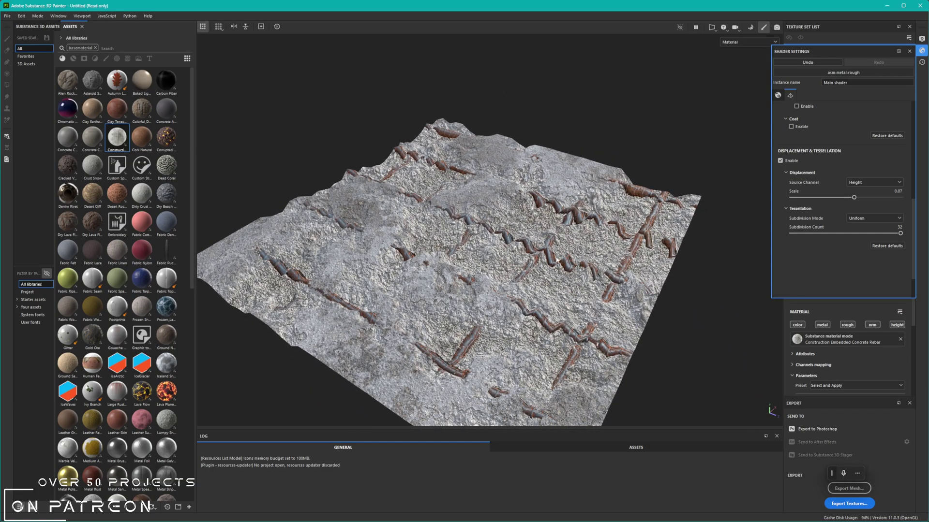
alt+drag(557, 261, 576, 296)
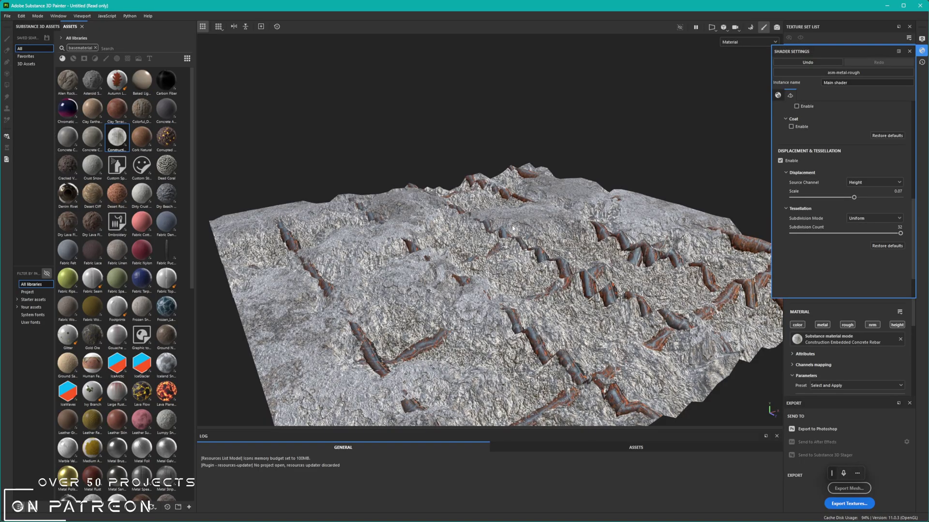
alt+drag(493, 258, 501, 297)
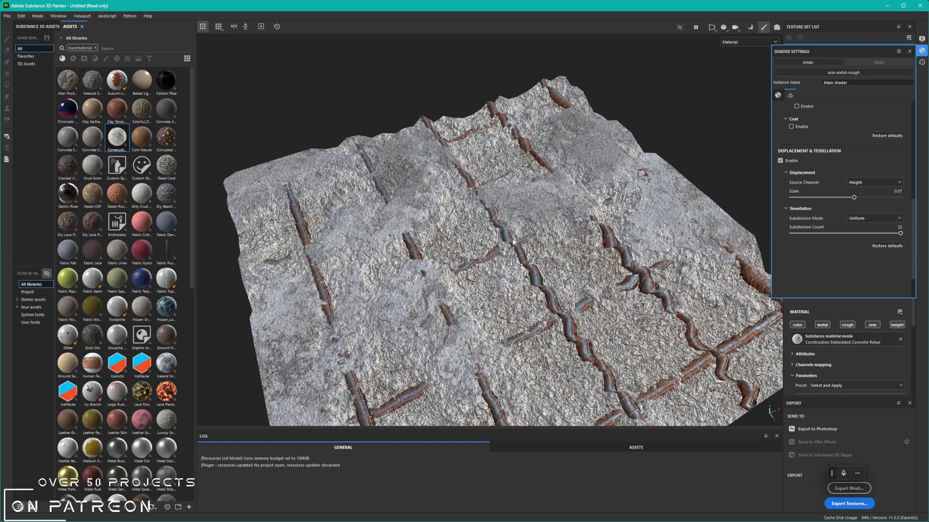
scroll(499, 241, down, 2)
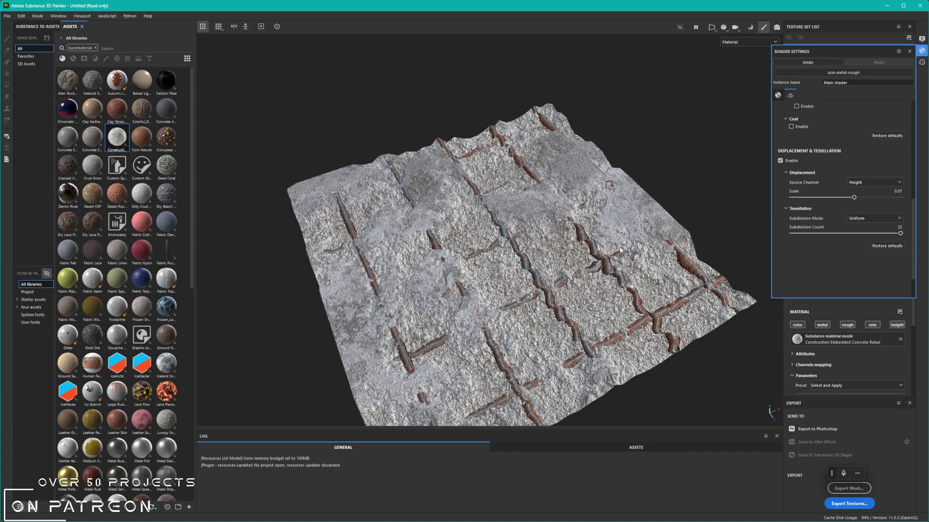
alt+drag(620, 250, 546, 289)
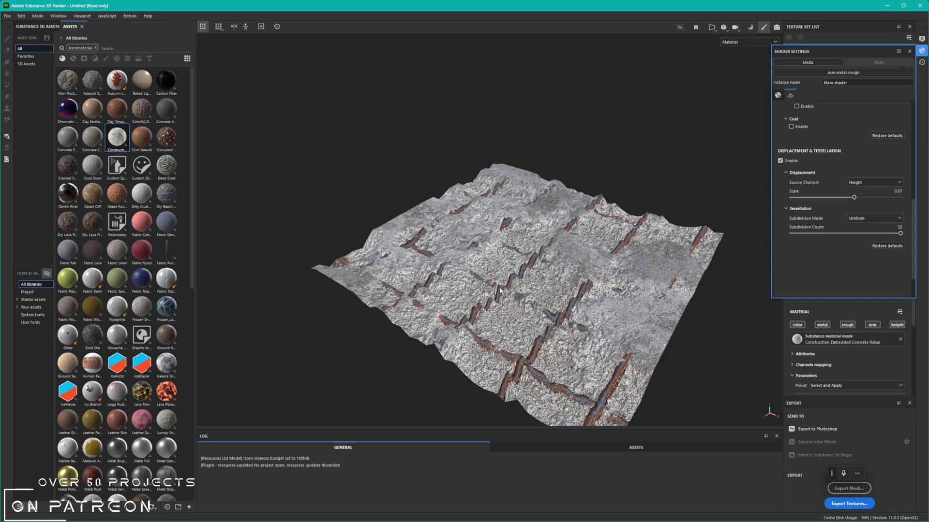
- Switch to Blender and subdivide the whole SM_Plane_Template mesh once in Edit Mode
alt+drag(500, 291, 452, 284)
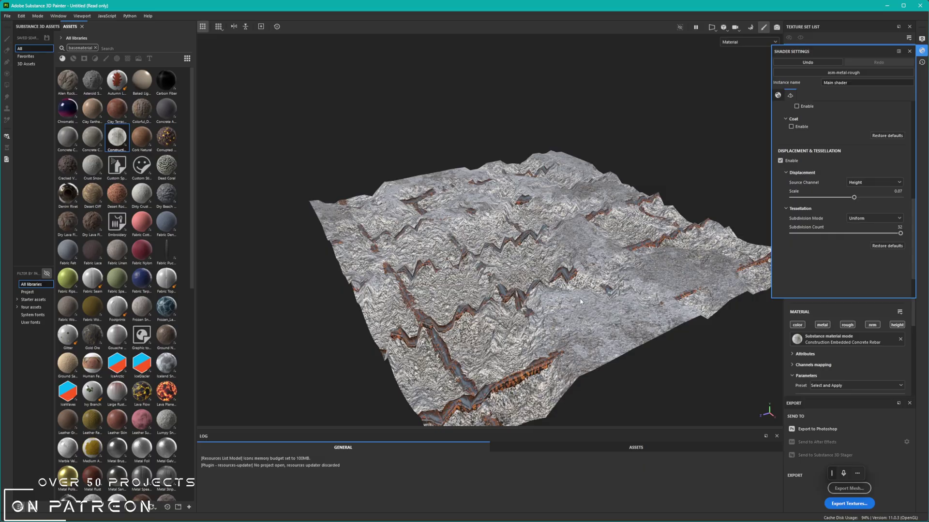
alt+right_drag(580, 299, 577, 231)
alt+right_drag(535, 286, 543, 253)
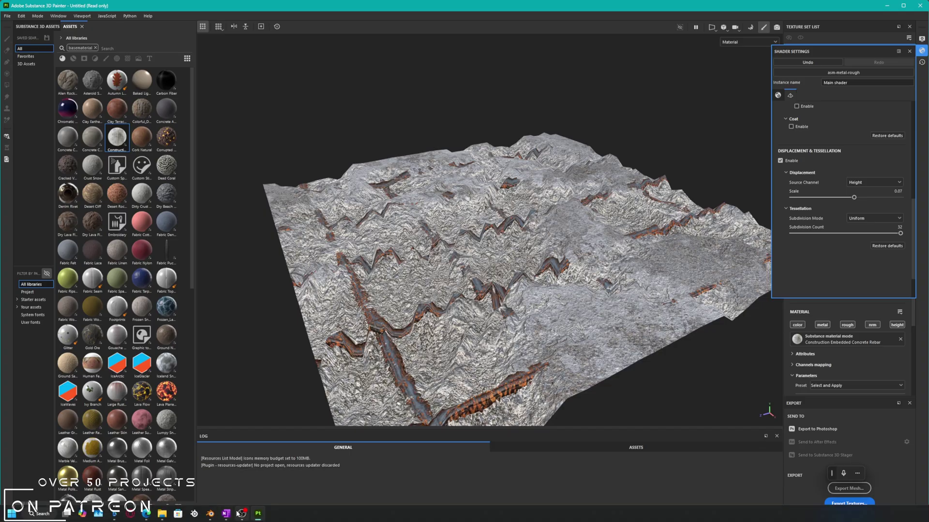
click(217, 514)
scroll(387, 277, up, 2)
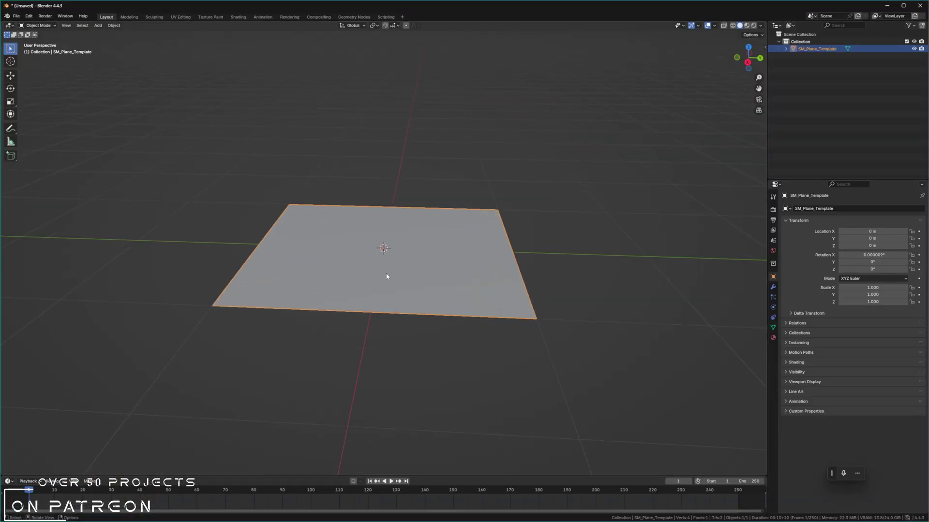
scroll(419, 248, up, 2)
click(393, 247)
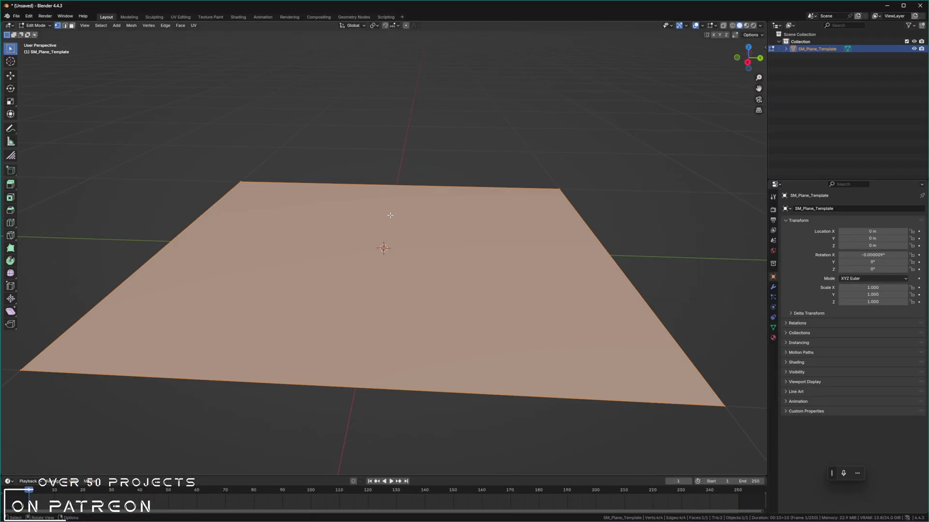
scroll(393, 248, down, 4)
right_click(393, 248)
click(393, 248)
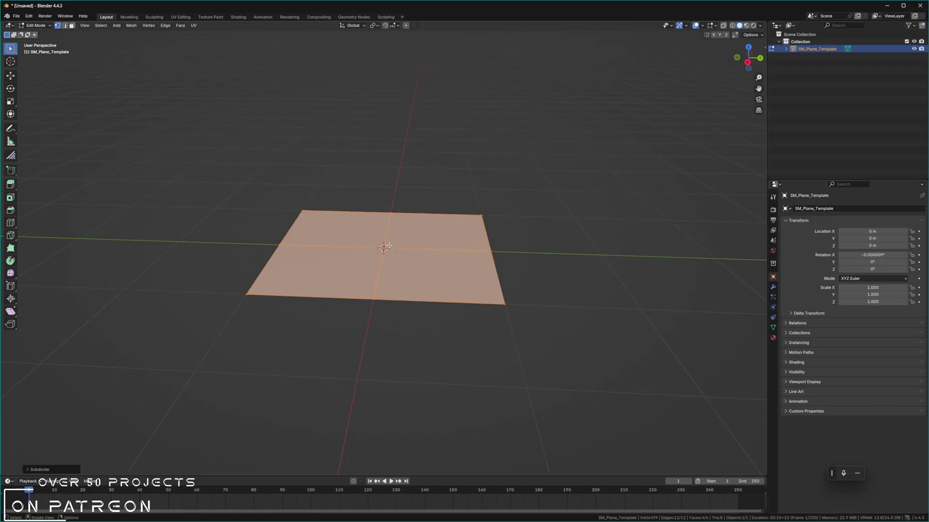
- Subdivide the entire plane mesh five more times
middle_drag(389, 246, 389, 264)
right_click(389, 264)
click(389, 264)
right_click(389, 264)
click(389, 264)
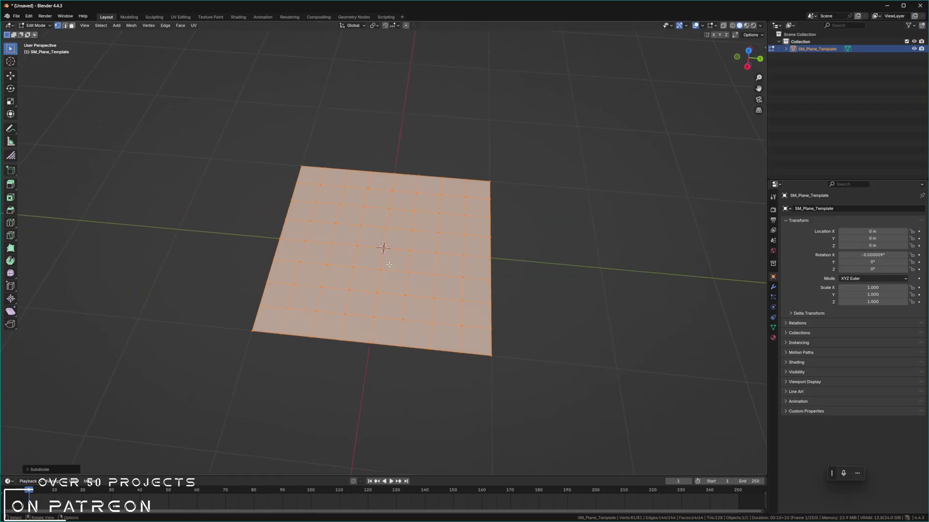
right_click(389, 264)
click(389, 264)
right_click(389, 264)
click(389, 265)
right_click(389, 264)
click(389, 264)
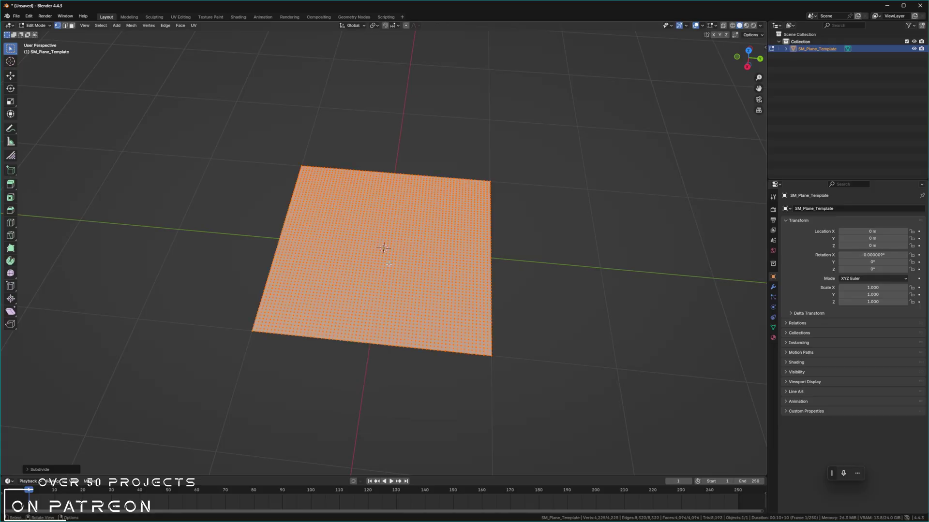
- Set the last subdivision's number of cuts to 2 and return the plane to Object Mode
middle_drag(389, 264, 338, 256)
scroll(338, 256, up, 3)
click(55, 470)
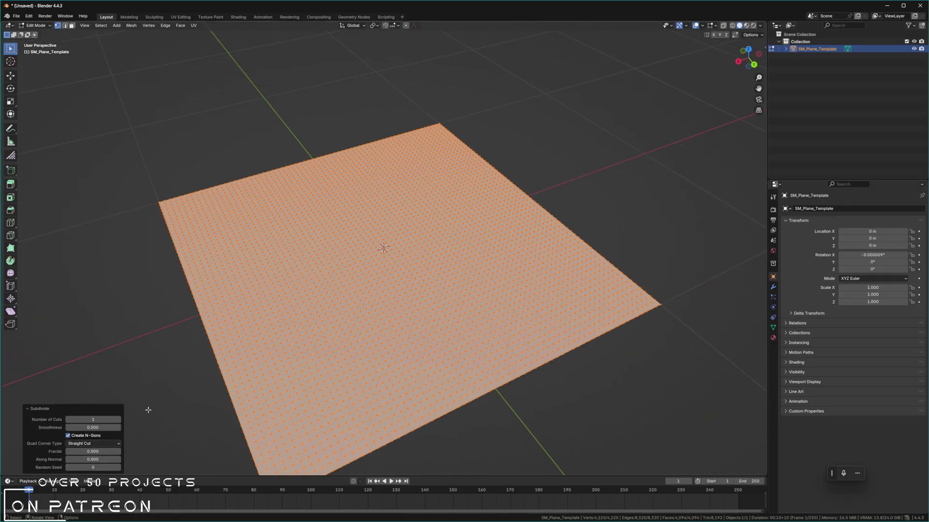
middle_drag(423, 239, 423, 257)
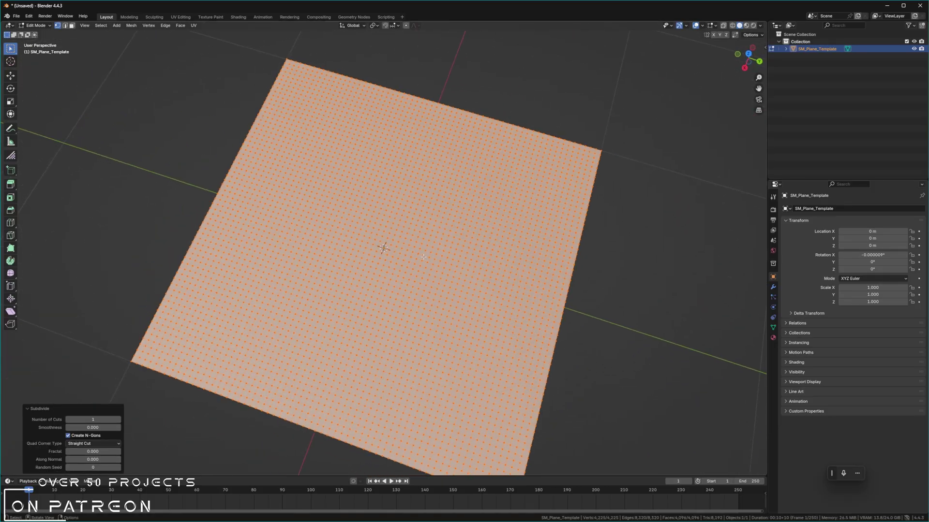
click(117, 420)
middle_drag(482, 161, 465, 270)
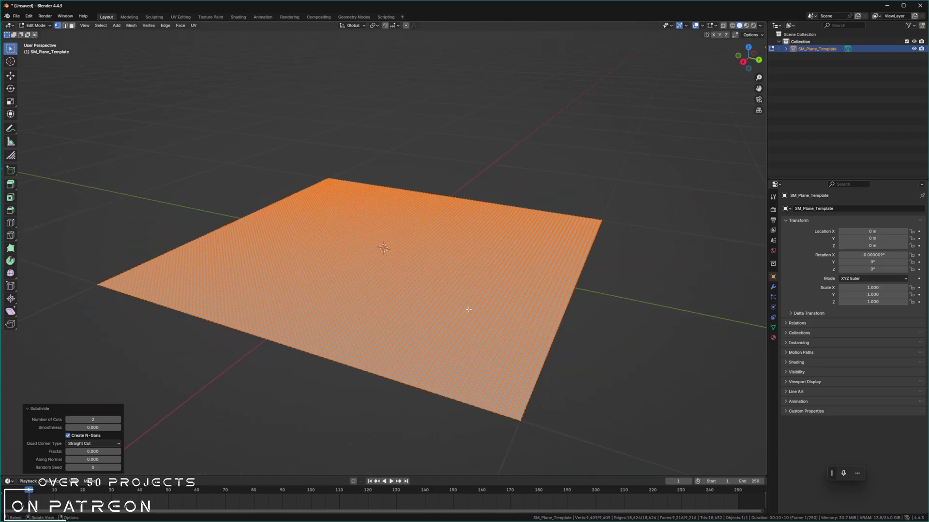
key(Tab)
click(431, 249)
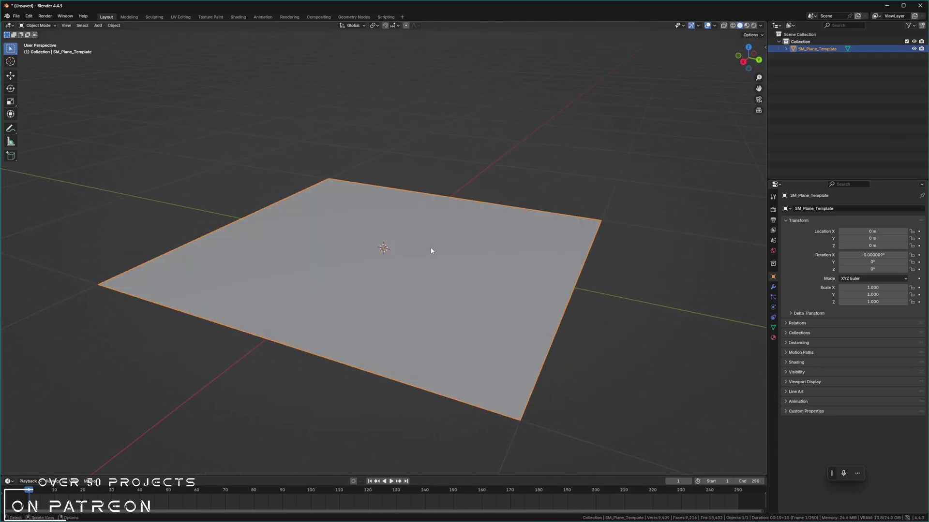
- Switch back to Substance 3D Painter and reimport the project's plane mesh
scroll(425, 261, up, 3)
scroll(425, 260, down, 4)
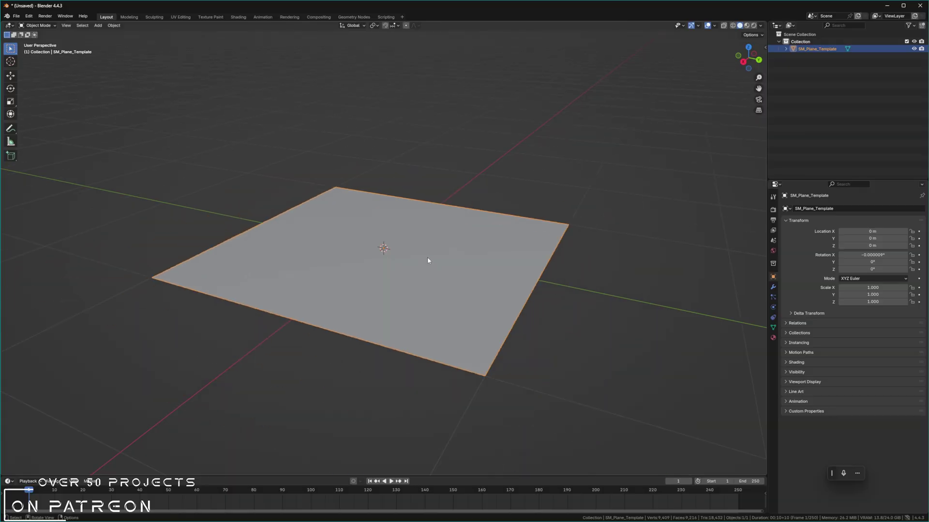
middle_drag(405, 272, 422, 233)
scroll(395, 287, up, 2)
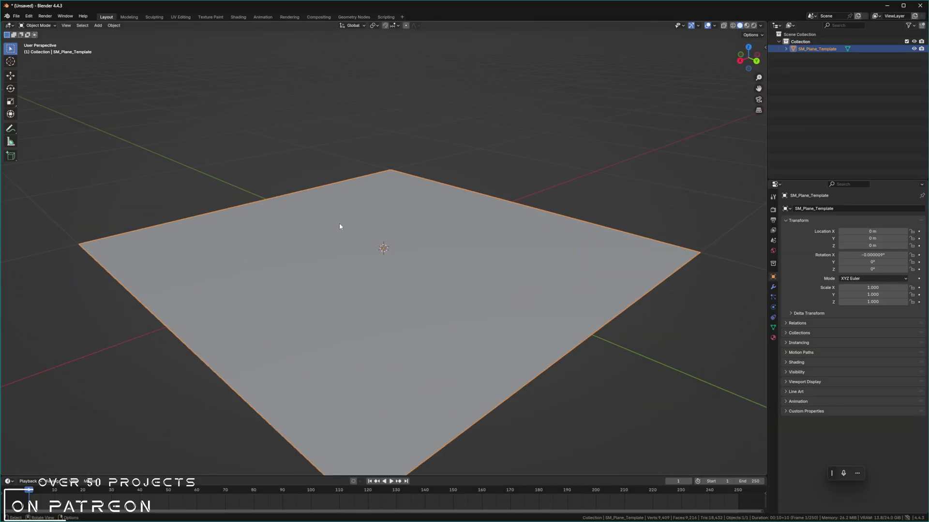
scroll(347, 236, down, 2)
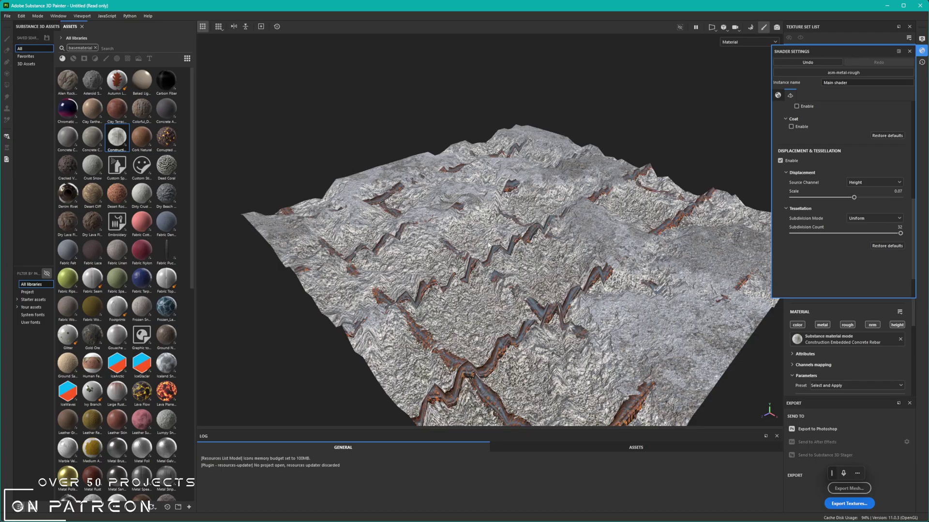
click(21, 16)
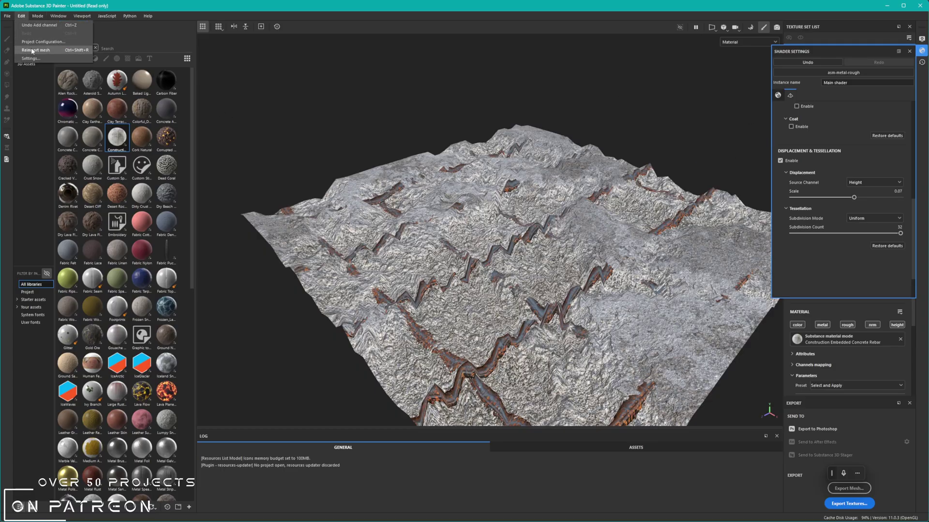
click(32, 50)
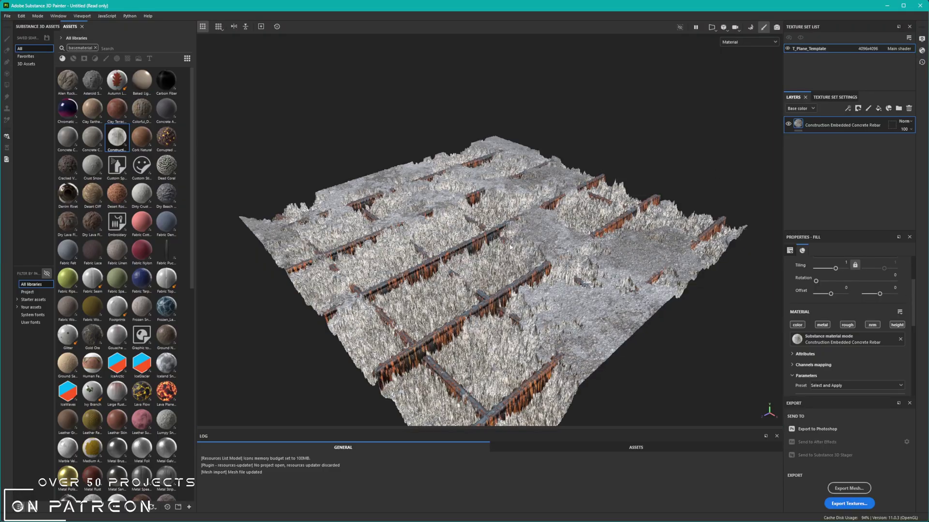
- Examine the displacement of the rebar and concrete on the reimported plane, up close and from several angles
alt+drag(561, 293, 726, 296)
scroll(578, 269, up, 5)
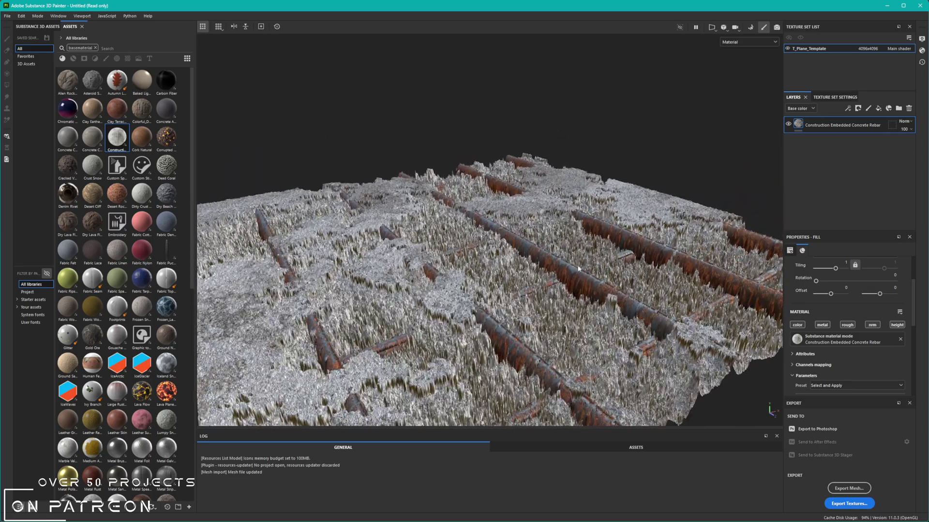
scroll(579, 269, down, 5)
alt+drag(482, 231, 492, 334)
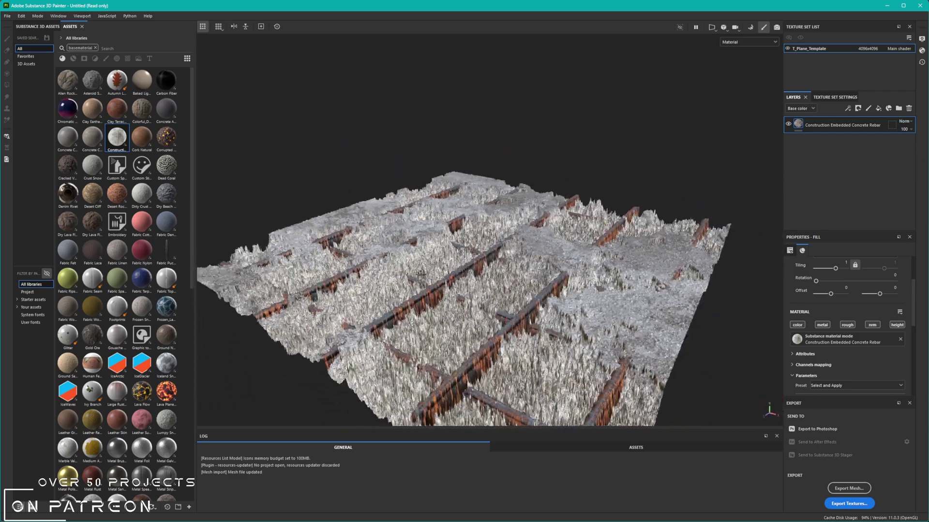
scroll(491, 332, up, 3)
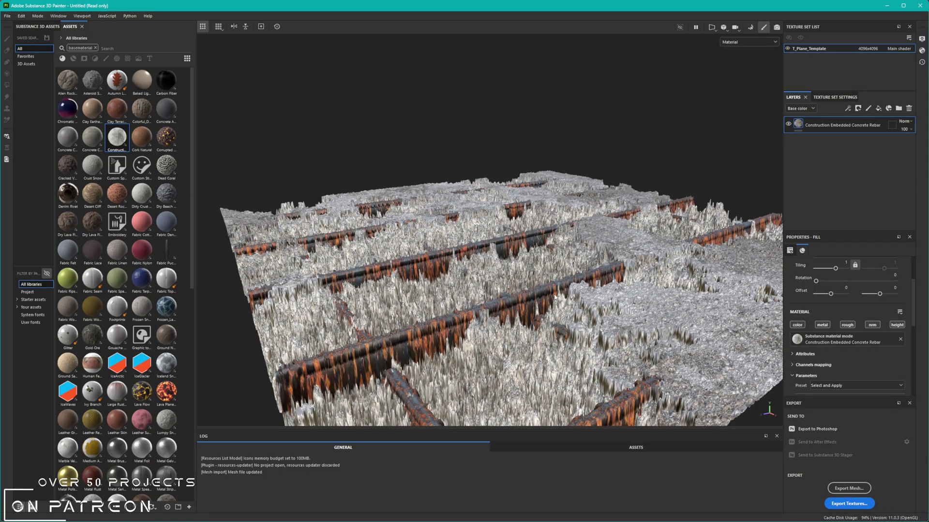
alt+drag(555, 296, 577, 307)
click(619, 329)
alt+drag(618, 329, 663, 348)
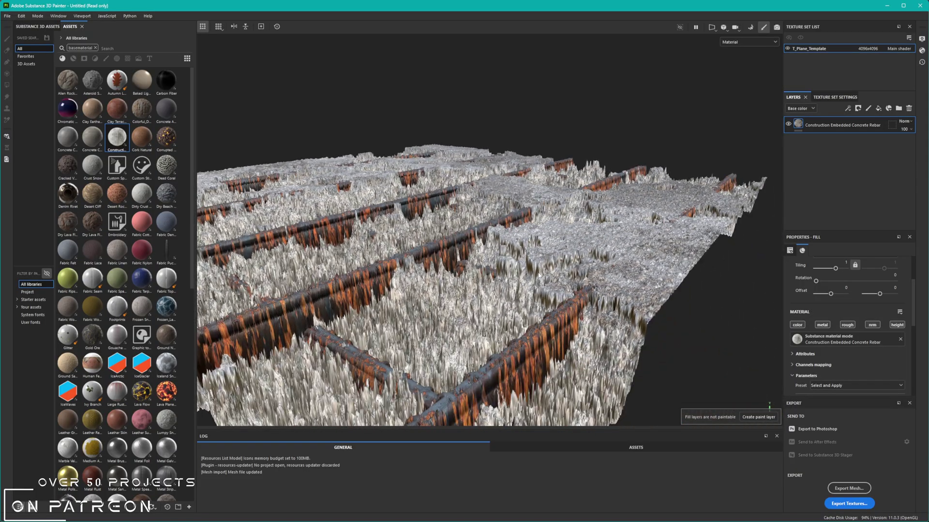
scroll(663, 348, up, 3)
alt+middle_drag(663, 348, 589, 260)
scroll(525, 277, down, 5)
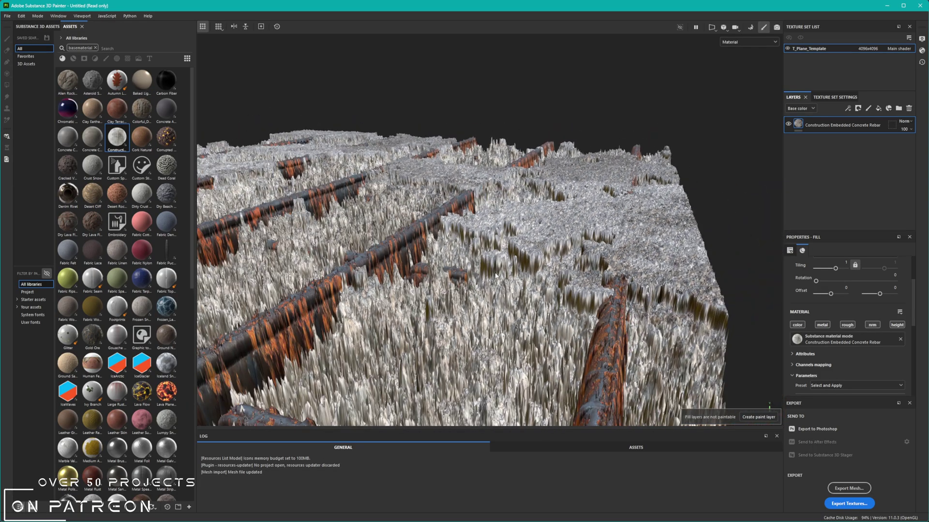
alt+middle_drag(525, 276, 546, 301)
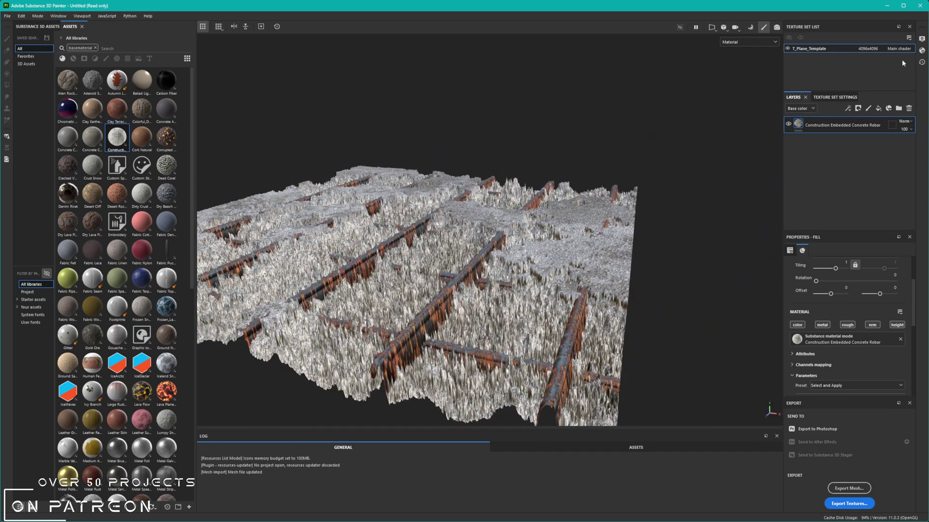
- Set the displacement scale to 0.03 in the main shader's settings and inspect the surface from several angles
click(921, 50)
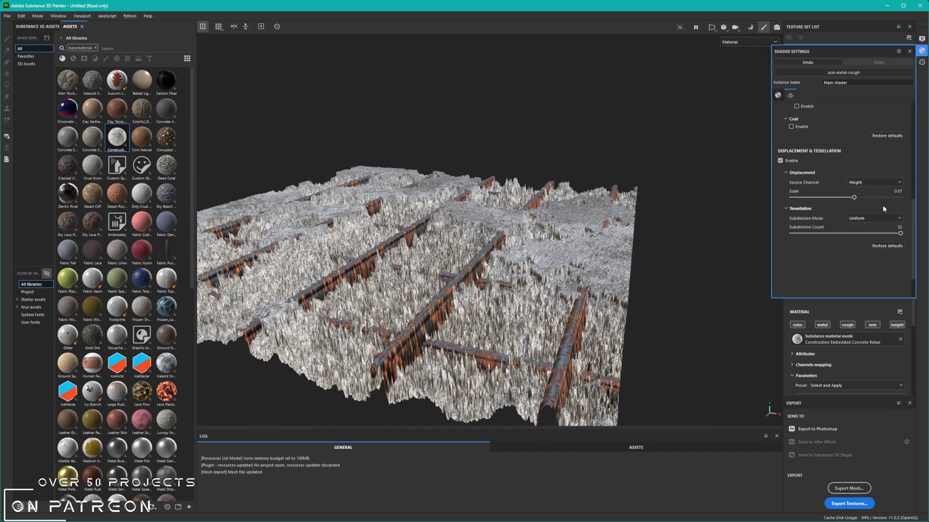
drag(854, 198, 850, 197)
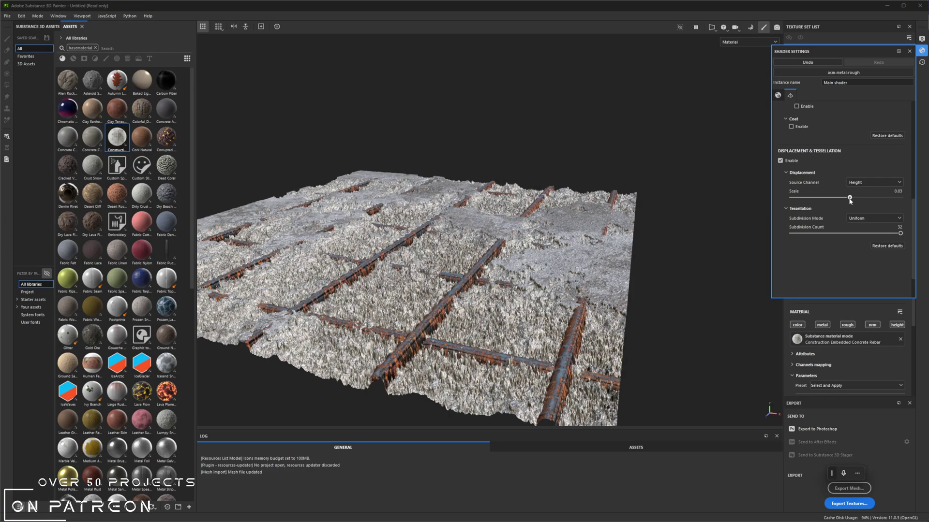
alt+drag(439, 276, 561, 251)
scroll(440, 278, up, 3)
alt+drag(396, 293, 413, 263)
alt+drag(404, 216, 659, 255)
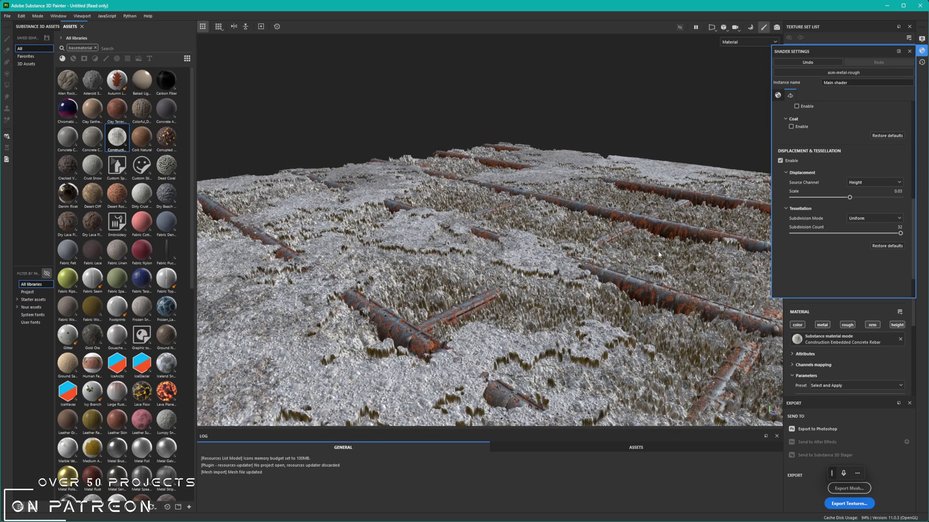
alt+drag(664, 254, 602, 207)
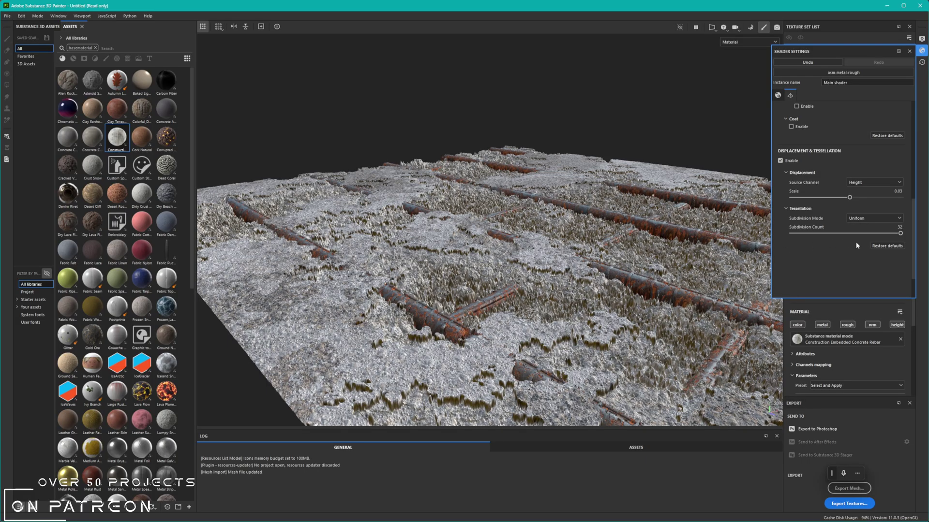
- Try the Edge Length subdivision mode with Max Length raised to its upper limit, and set the mode back to Uniform
click(868, 219)
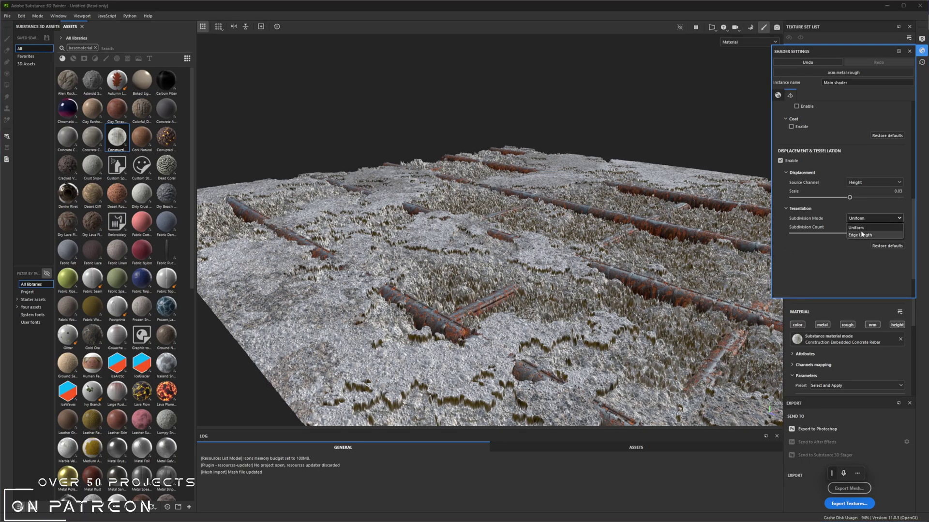
click(860, 234)
alt+drag(523, 251, 611, 265)
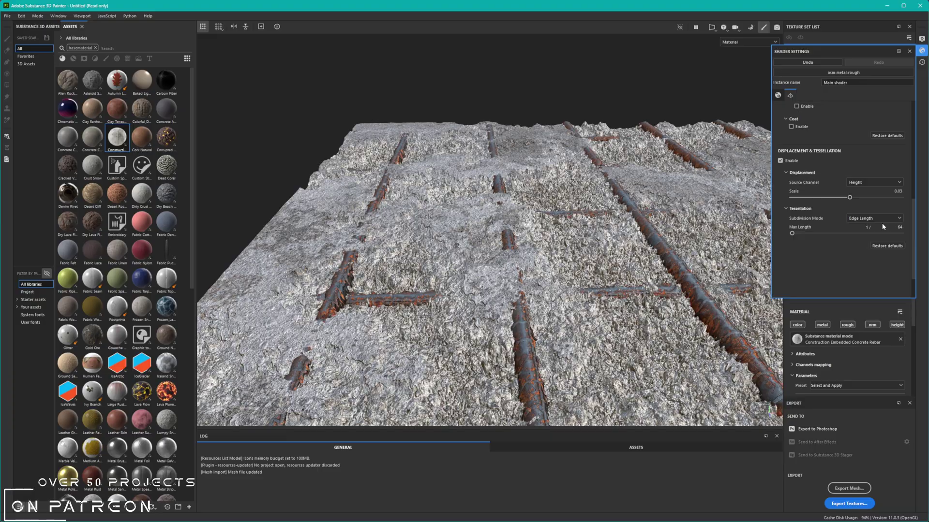
click(889, 233)
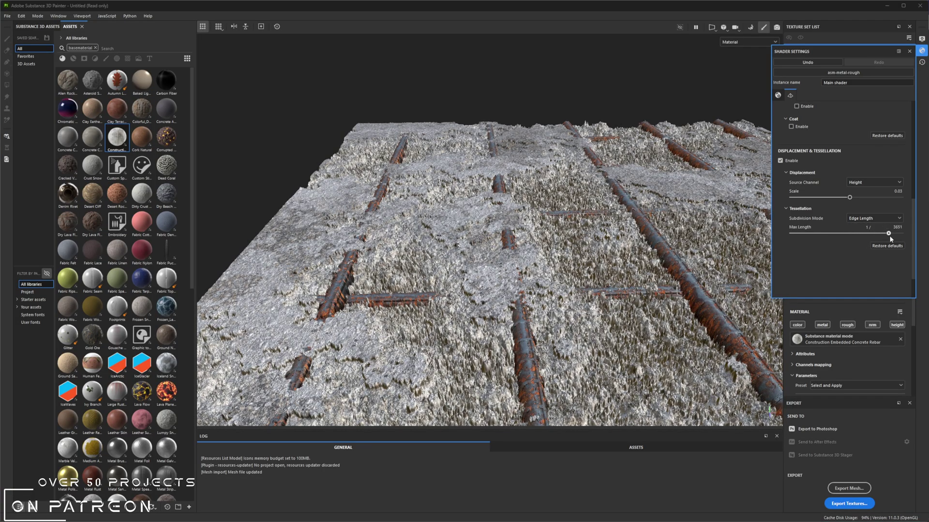
drag(889, 237, 903, 238)
alt+drag(634, 266, 748, 263)
click(875, 218)
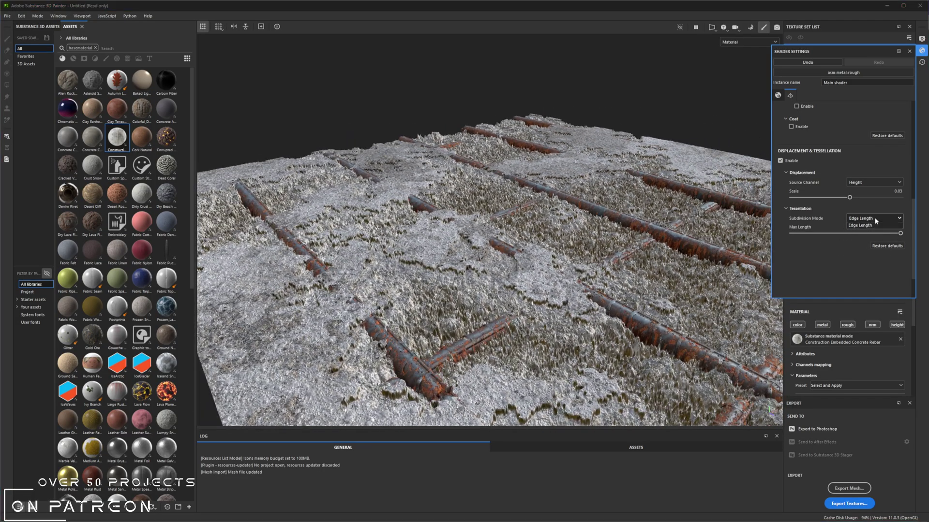
click(867, 233)
- Examine the displaced plane from several angles, and close the shader settings
scroll(755, 232, down, 5)
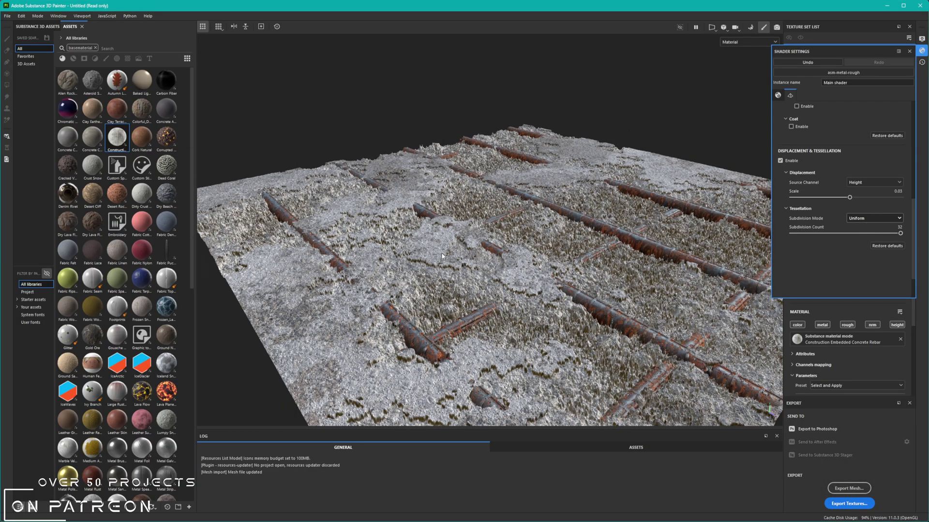
alt+drag(768, 227, 757, 230)
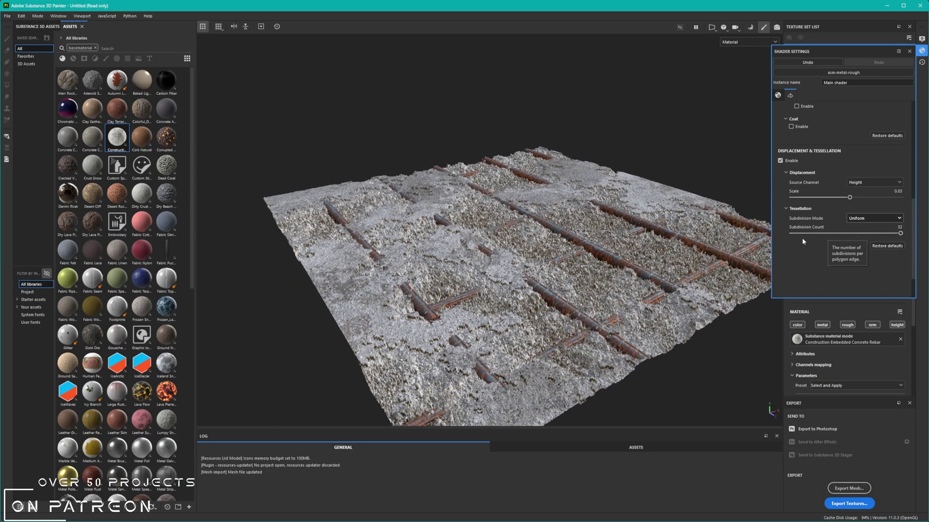
alt+drag(644, 178, 516, 206)
alt+drag(549, 254, 465, 307)
scroll(466, 307, up, 5)
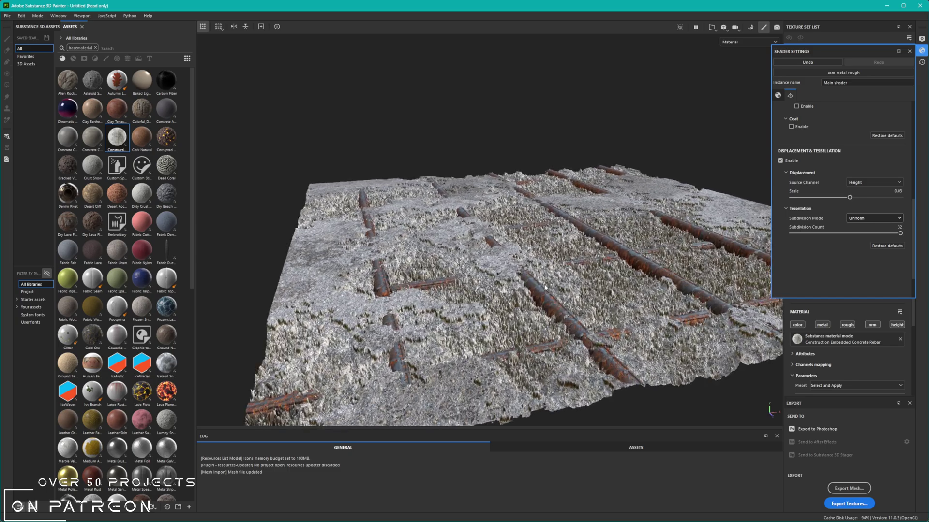
click(924, 53)
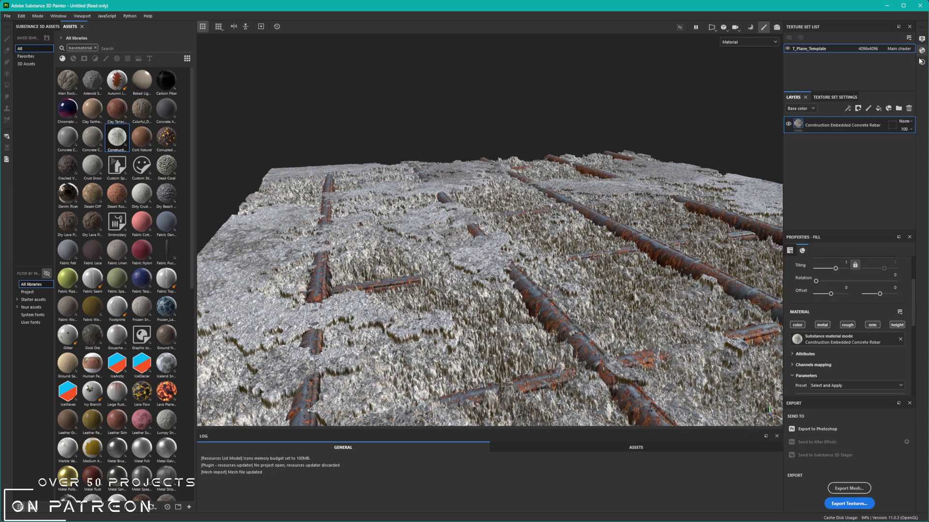
alt+drag(651, 257, 518, 253)
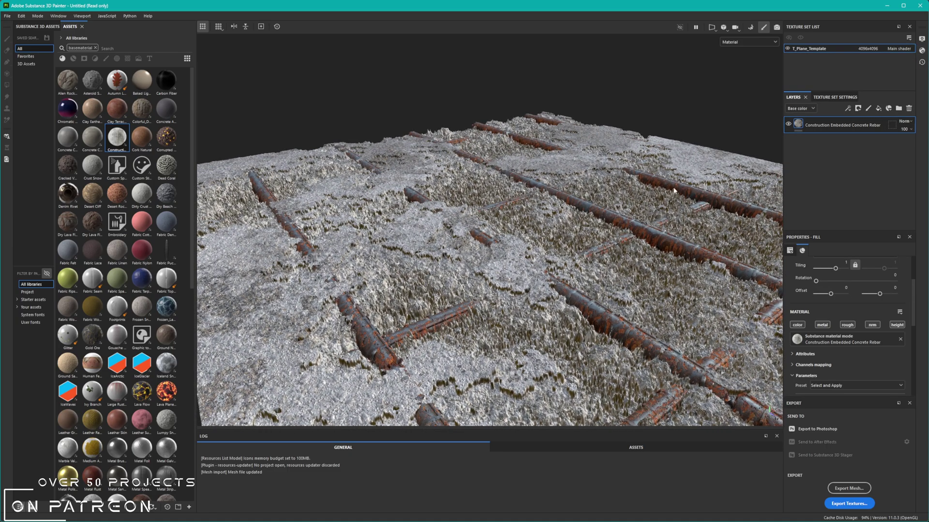
- Add a Blur filter to the Construction Embedded Concrete Rebar layer, limited to the height channel, with Blur Intensity 0.5
right_click(815, 124)
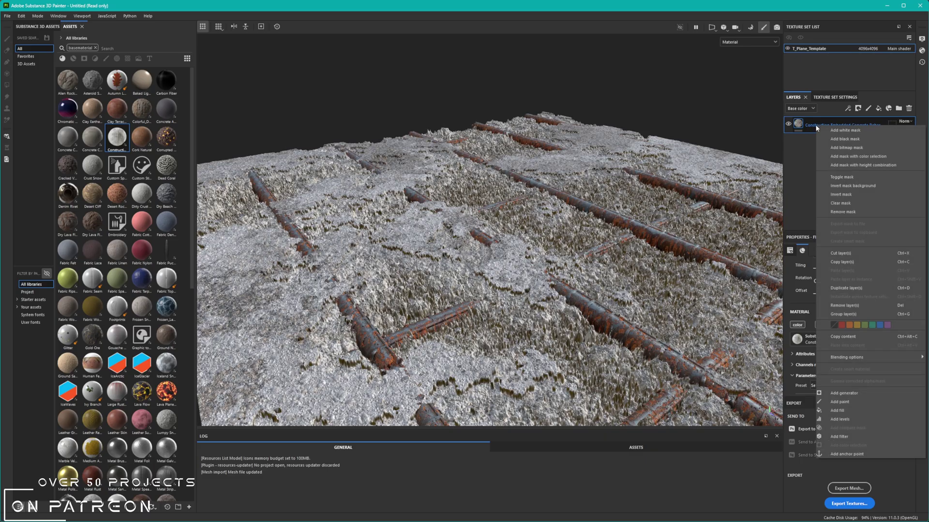
click(845, 437)
click(826, 282)
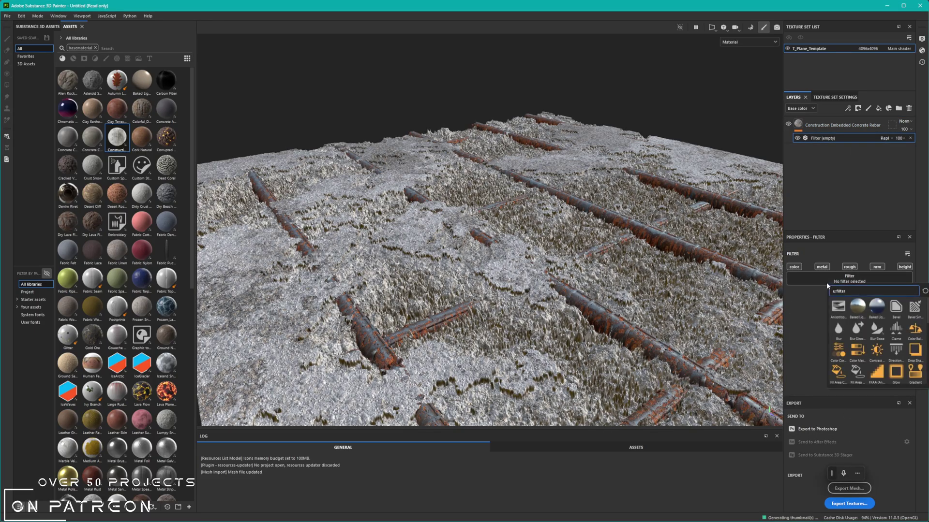
click(835, 337)
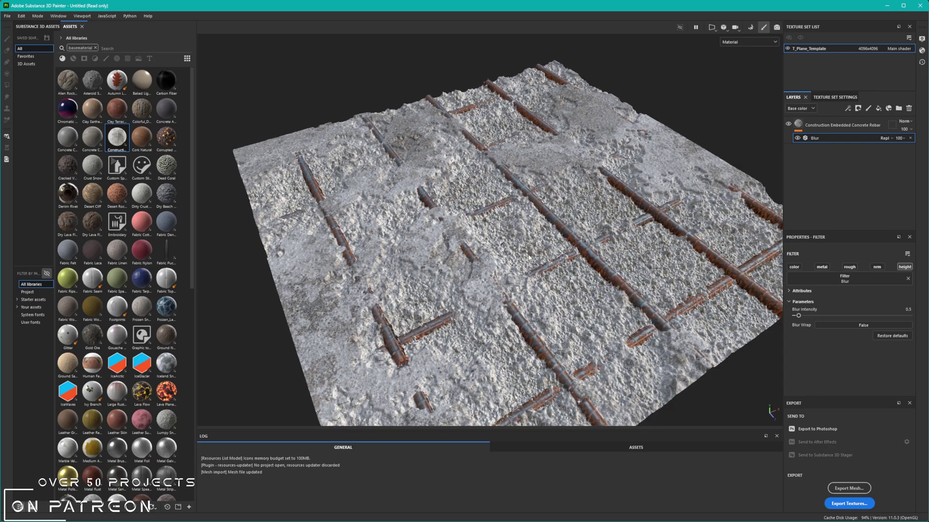
- Examine the blurred surface up close and compare it with the Blur filter switched off and on
scroll(479, 254, up, 3)
alt+drag(479, 254, 438, 210)
alt+drag(700, 281, 776, 294)
mouse_move(566, 269)
alt+mouse_down()
mouse_move(560, 325)
mouse_move(517, 247)
mouse_move(532, 264)
mouse_move(580, 262)
alt+mouse_up()
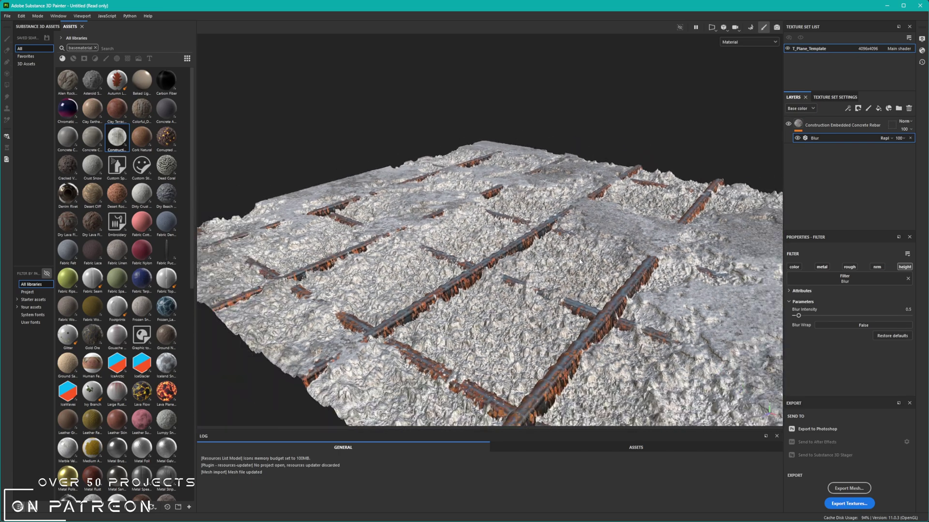
click(795, 139)
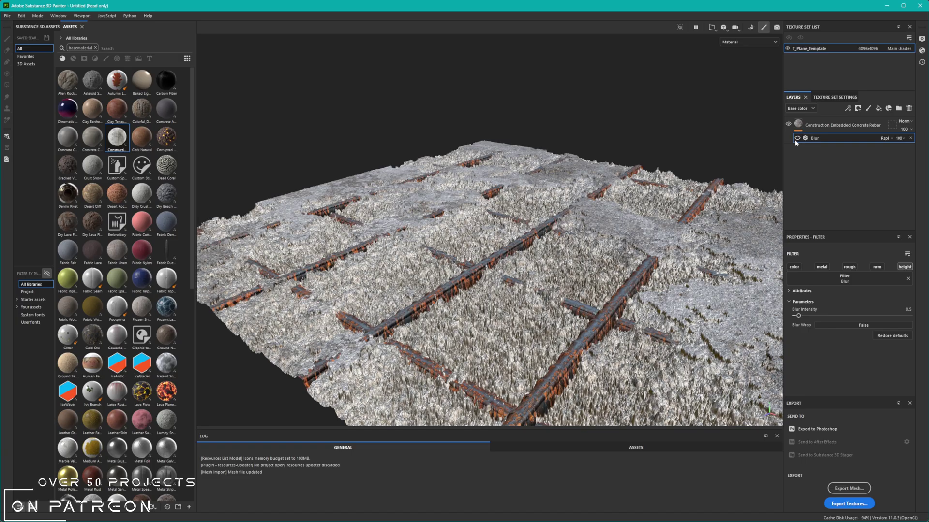
click(794, 139)
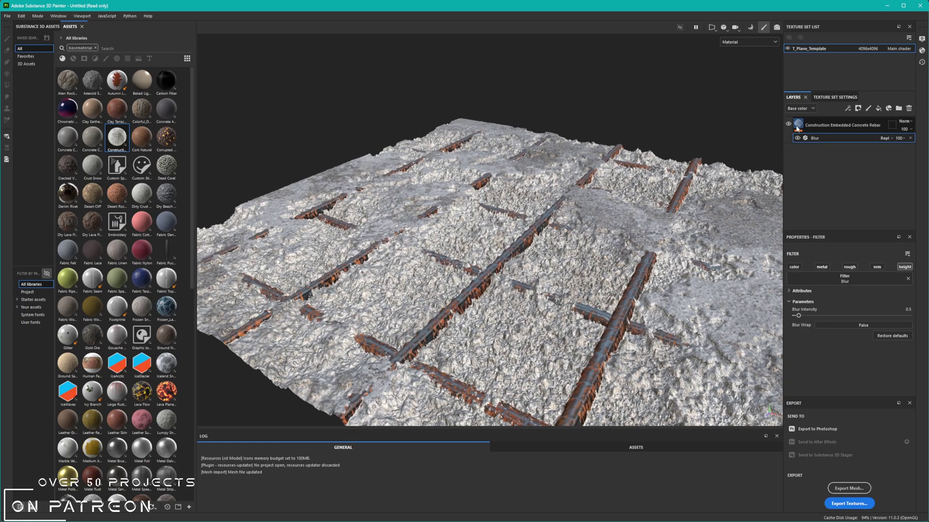
- Add a Clamp filter above the Blur on the Construction Embedded Concrete Rebar layer
right_click(797, 128)
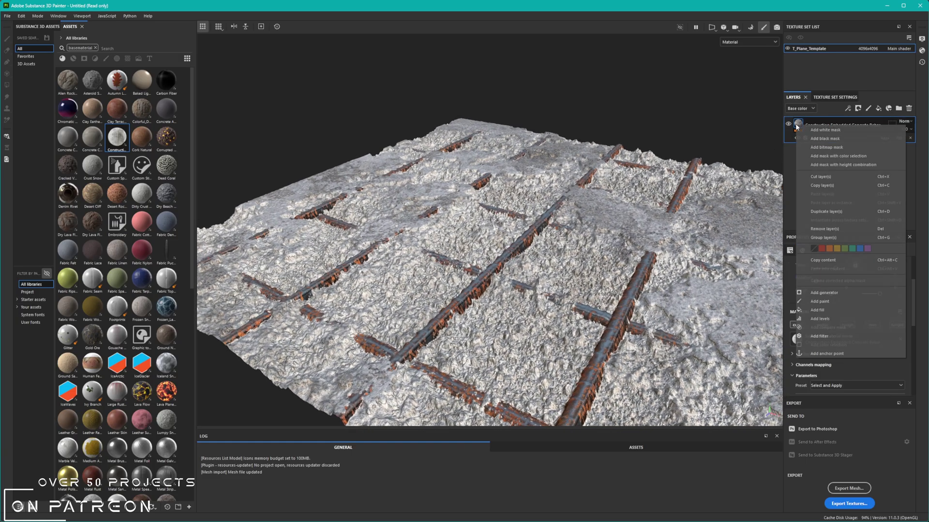
click(841, 337)
click(847, 280)
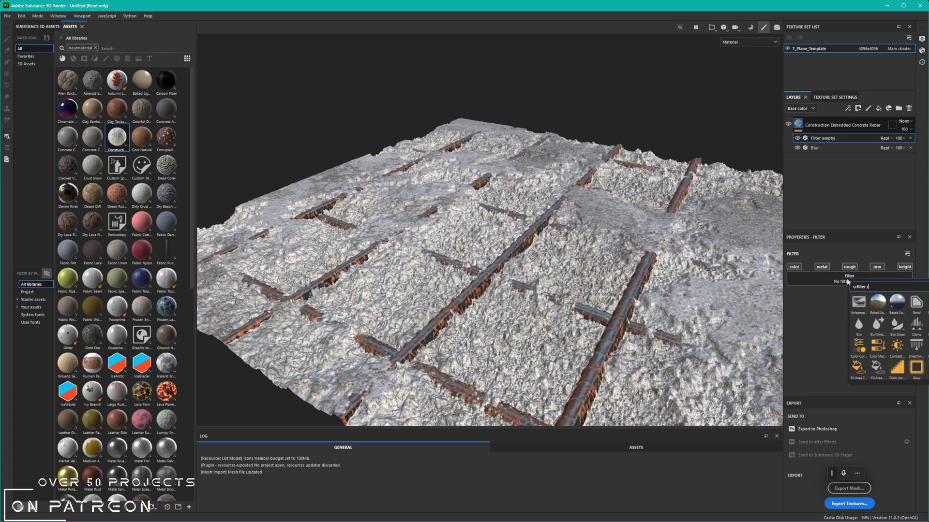
text(clam)
click(859, 305)
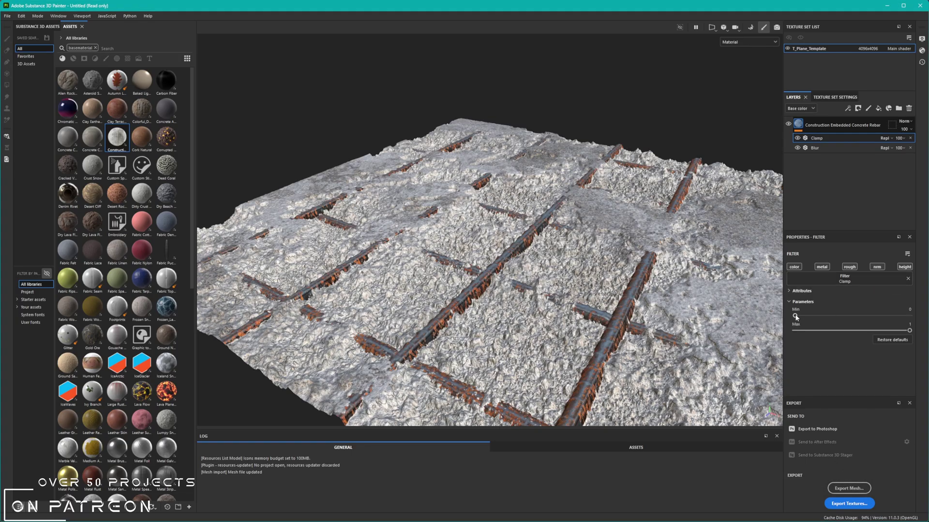
- Try the Clamp filter's Max at 0.76, set it back to 1, and inspect the surface from several angles
mouse_move(795, 317)
mouse_down()
mouse_move(870, 323)
mouse_move(791, 320)
mouse_up()
drag(888, 331, 882, 330)
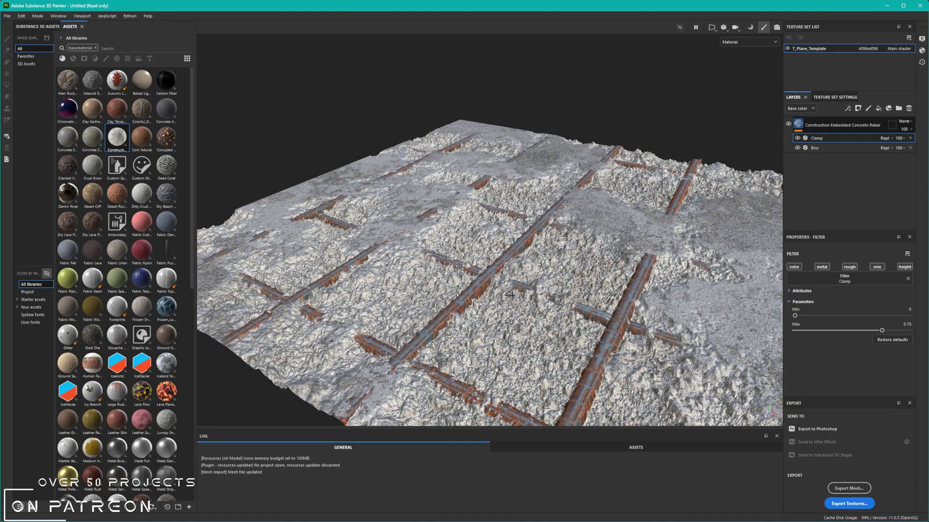
alt+drag(509, 294, 474, 289)
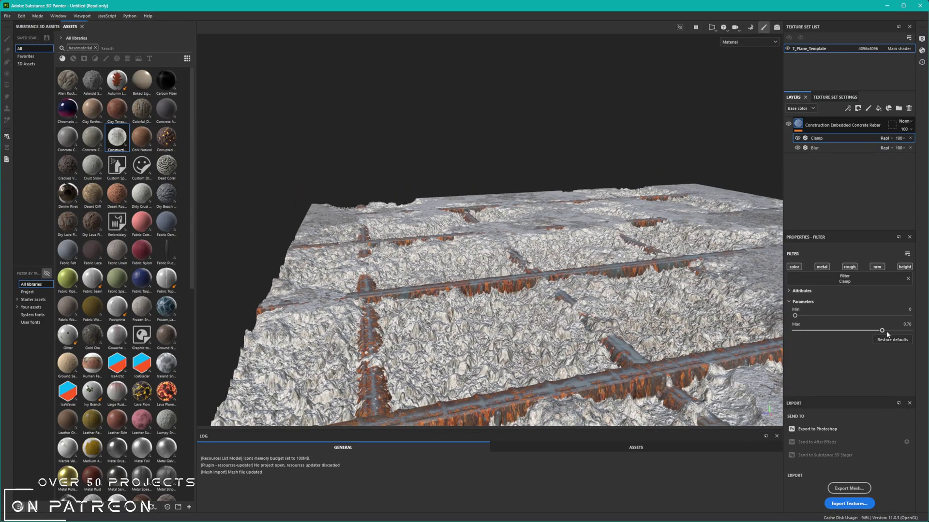
drag(882, 331, 910, 331)
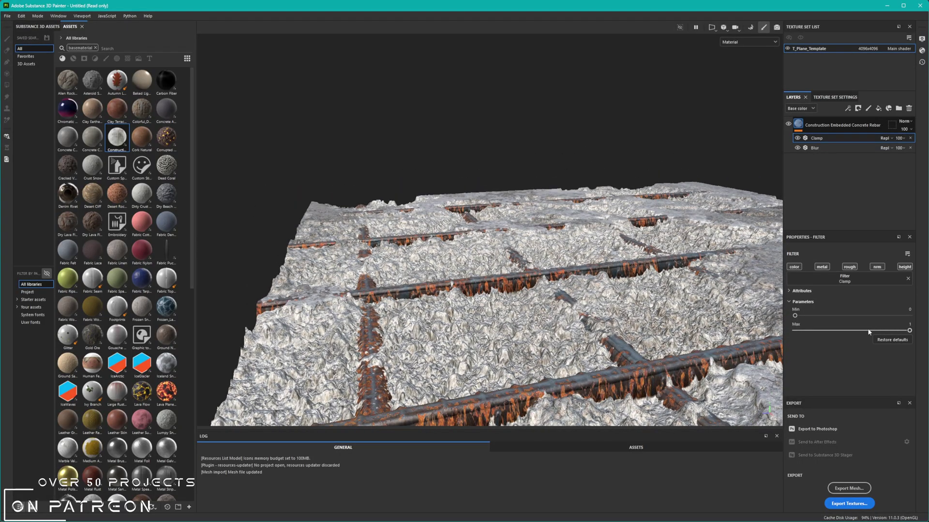
drag(795, 317, 787, 296)
scroll(625, 275, down, 3)
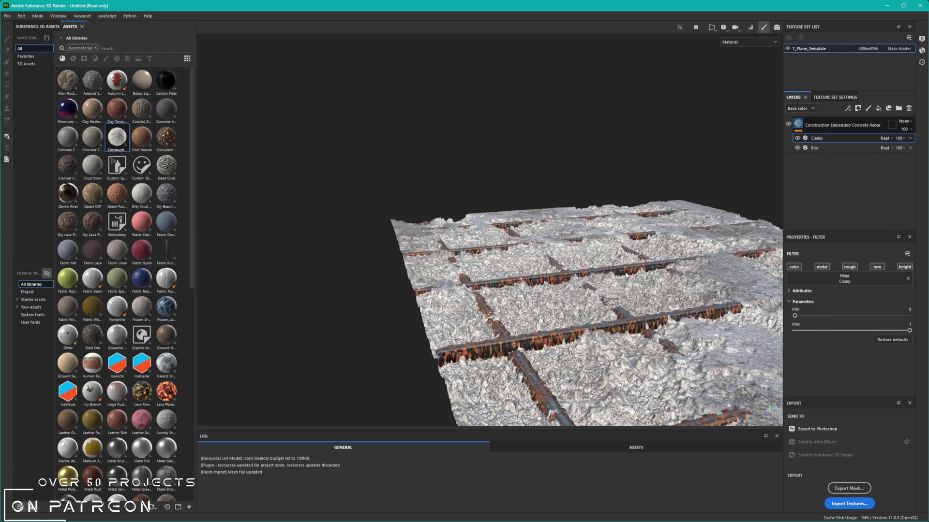
alt+drag(632, 279, 571, 310)
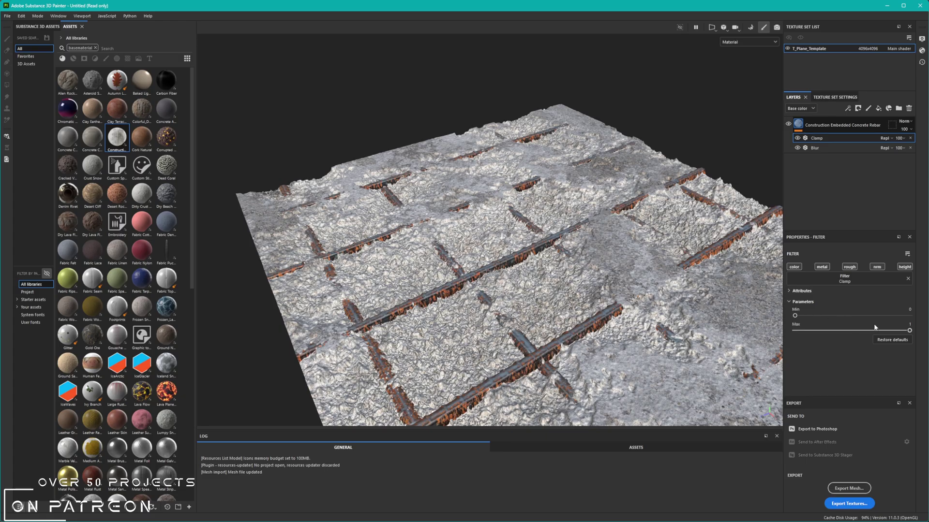
alt+drag(590, 264, 580, 264)
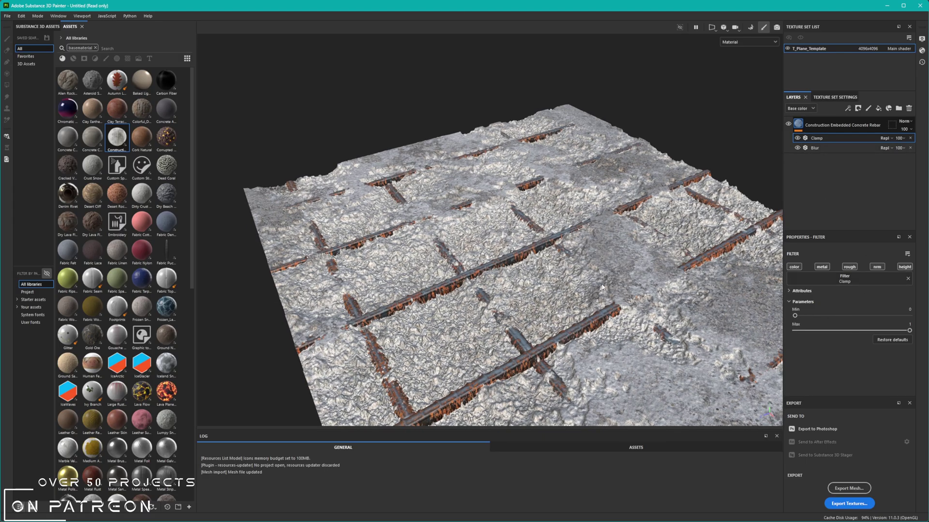
- Limit the Clamp filter to the height channel, restore its default Min and Max range, and inspect the surface
scroll(601, 287, up, 3)
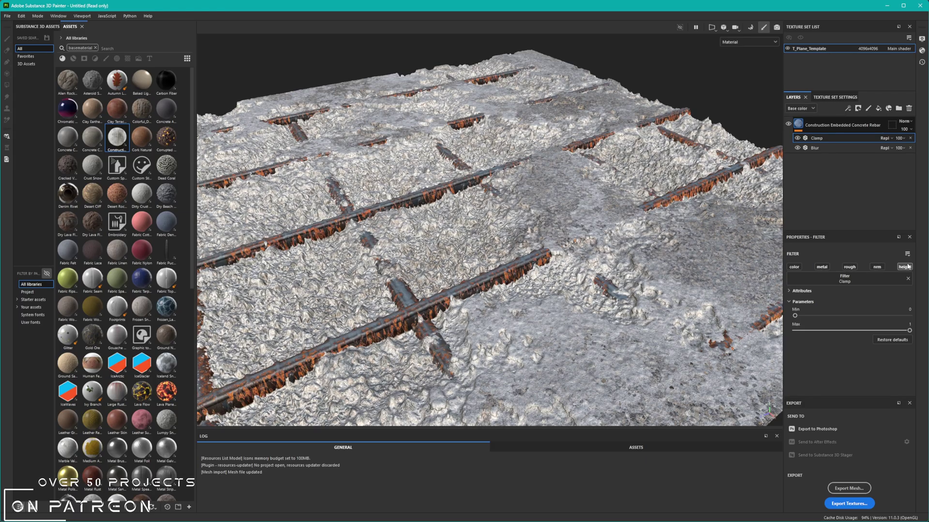
mouse_move(810, 317)
mouse_down()
mouse_move(903, 319)
mouse_move(890, 338)
mouse_move(840, 341)
mouse_move(894, 344)
mouse_move(829, 339)
mouse_move(913, 341)
mouse_up()
click(906, 339)
alt+drag(562, 261, 546, 261)
scroll(546, 260, down, 3)
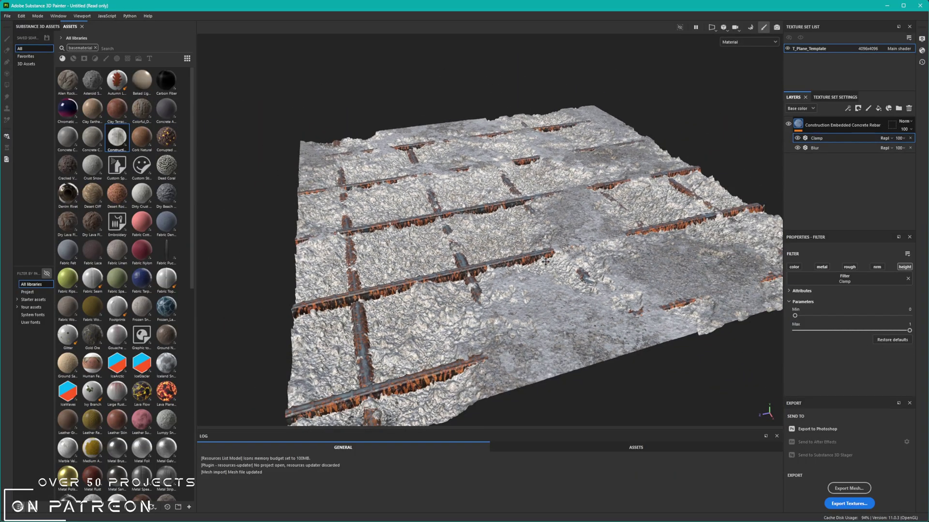
scroll(553, 284, up, 2)
- Add a Sharpen filter above the Clamp on the Construction Embedded Concrete Rebar layer
right_click(799, 127)
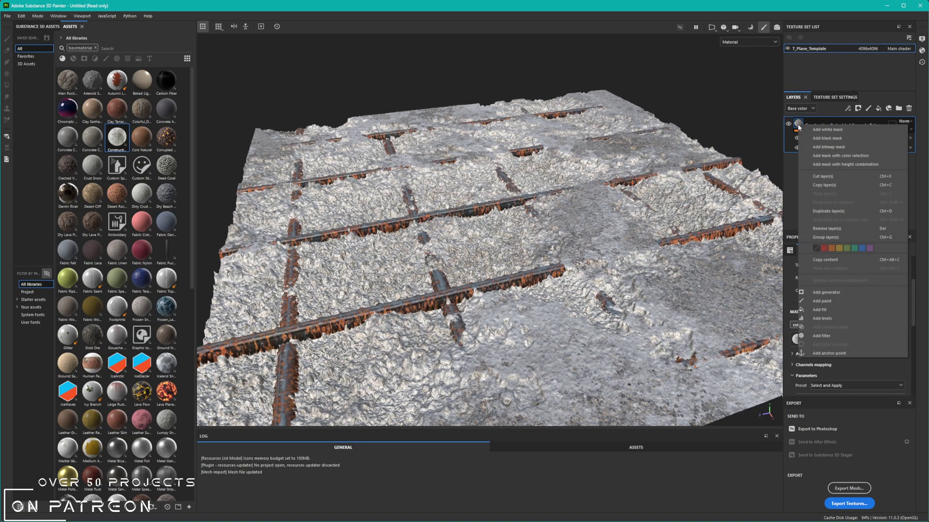
click(839, 281)
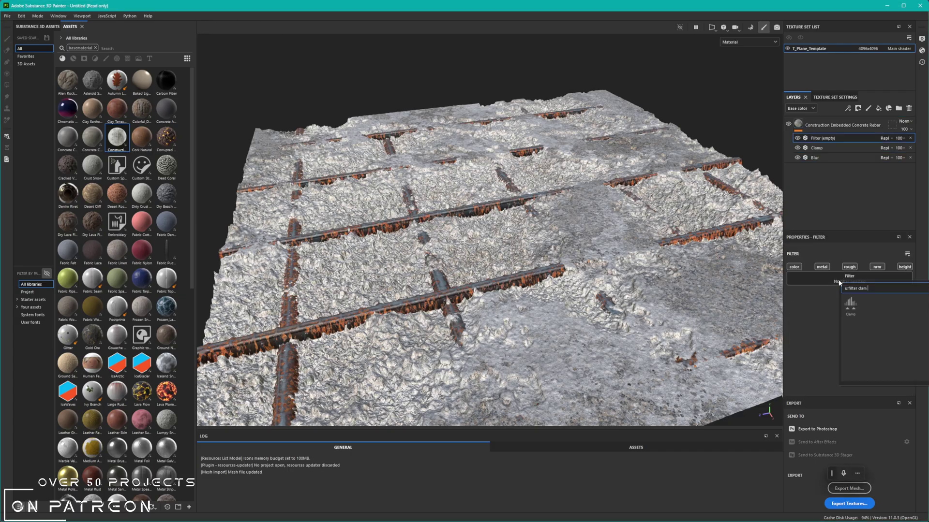
key(BackSpace)
key(BackSpace)
key(BackSpace)
text(s)
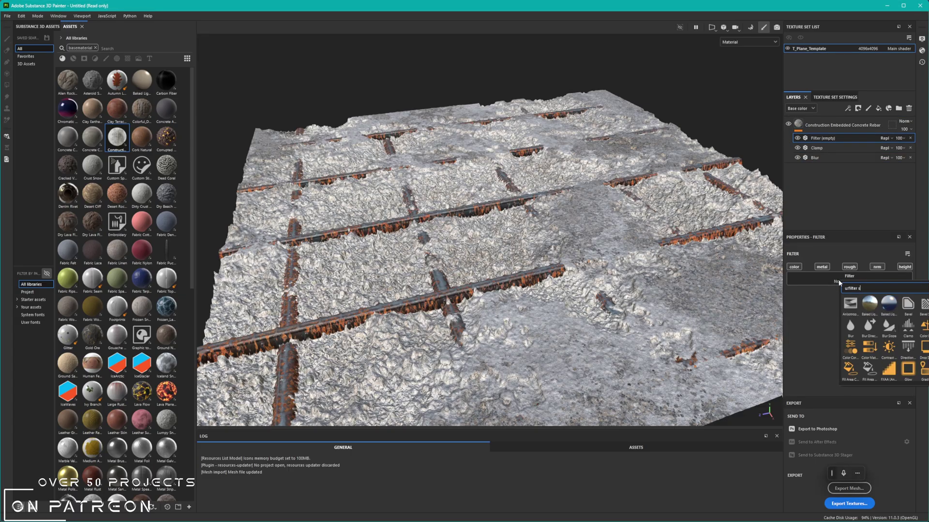
text(har)
click(854, 314)
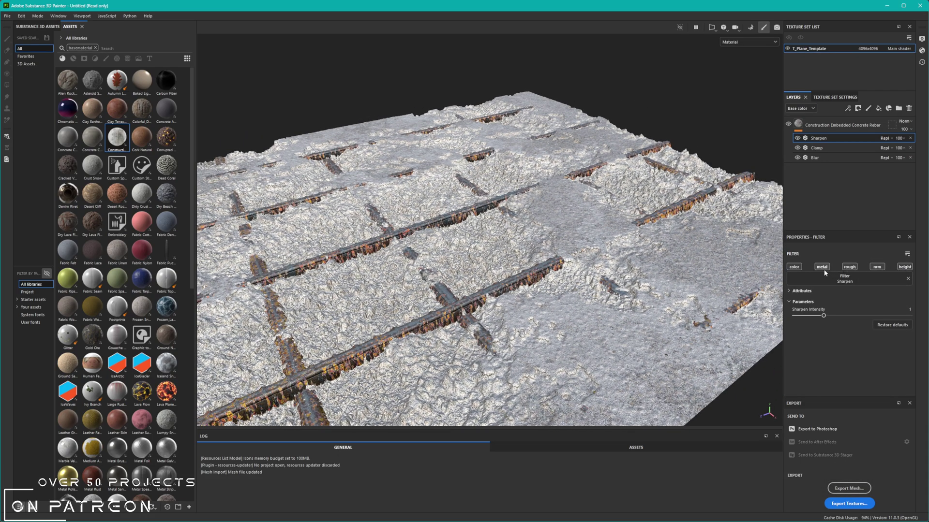
- Exclude the normal and height channels from the Sharpen filter and inspect the surface
click(877, 267)
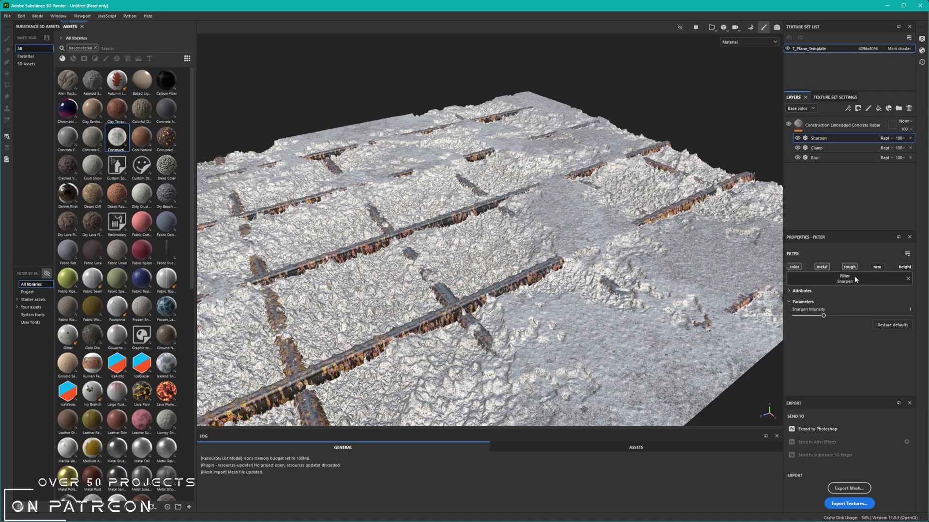
alt+drag(549, 294, 545, 266)
alt+drag(450, 296, 557, 259)
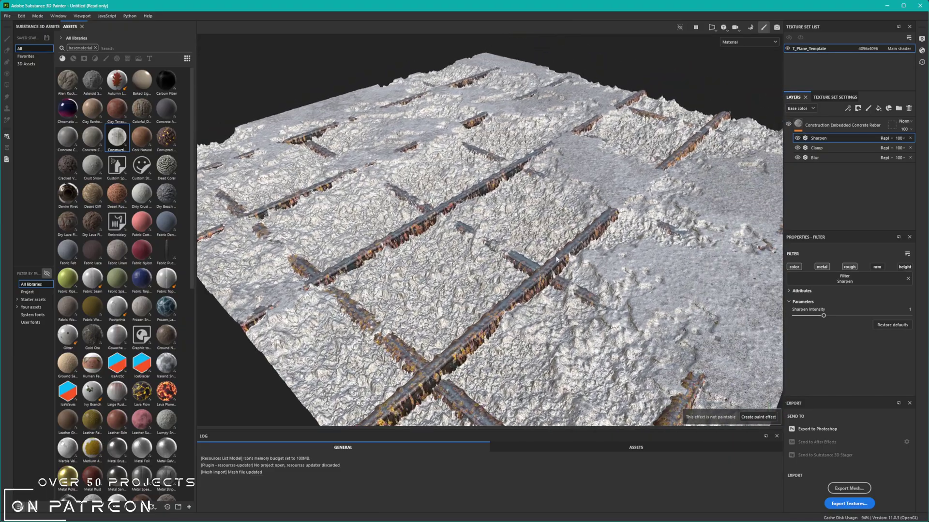
- Hide the Sharpen, Clamp and Blur filters on the rebar layer
ctrl+click(815, 149)
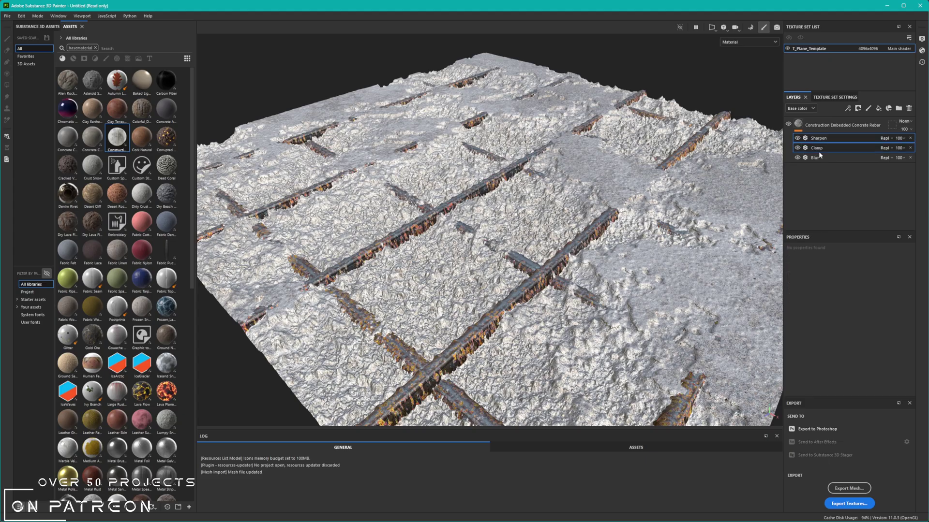
ctrl+click(817, 158)
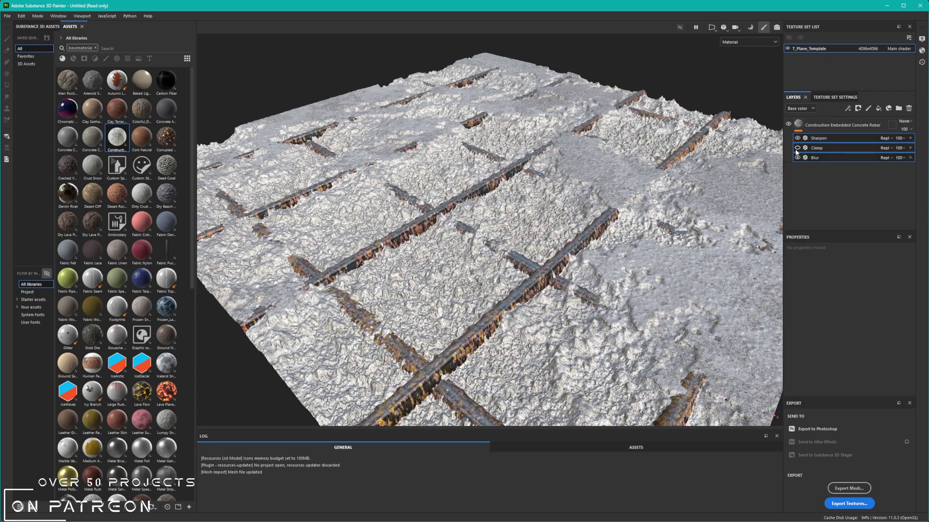
click(797, 138)
click(797, 158)
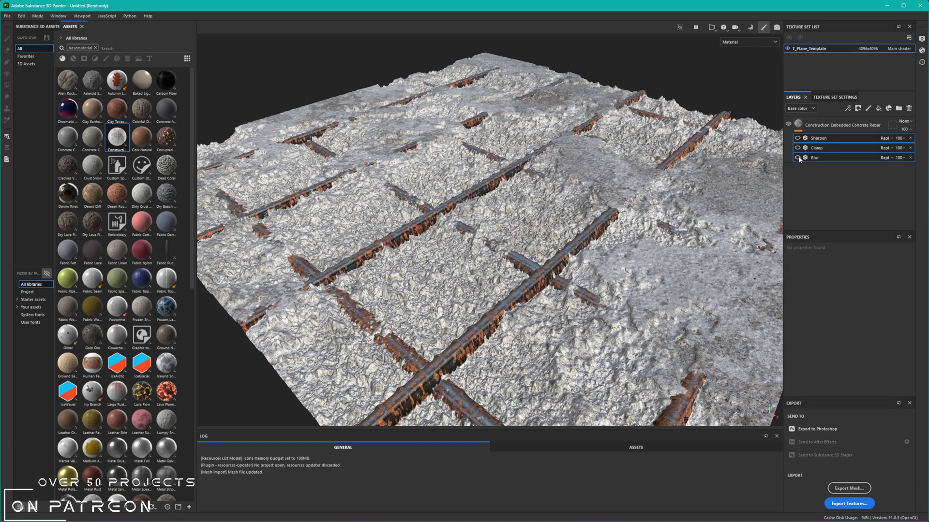
alt+middle_drag(641, 245, 633, 245)
- Switch the layer stack to the Height channel and add an anchor point to the Construction Embedded Concrete Rebar layer
click(811, 127)
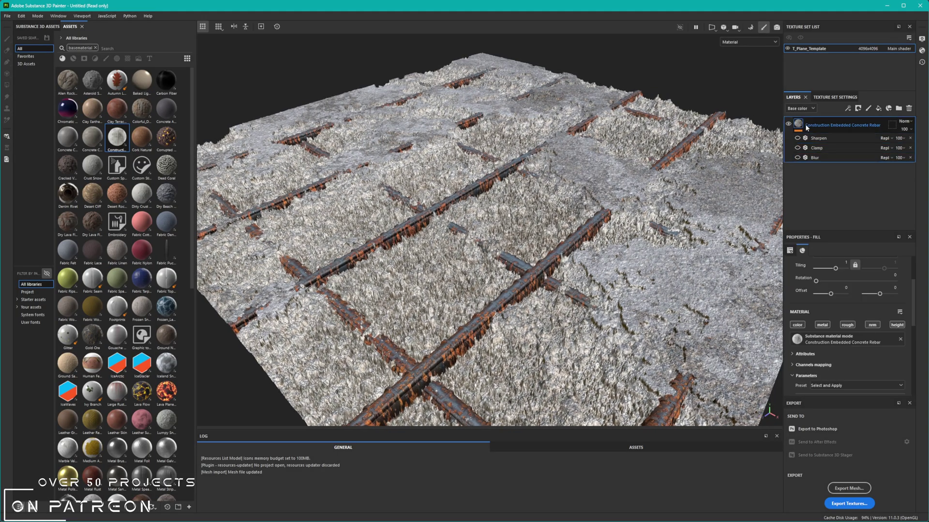
alt+drag(553, 225, 530, 202)
alt+middle_drag(529, 202, 537, 230)
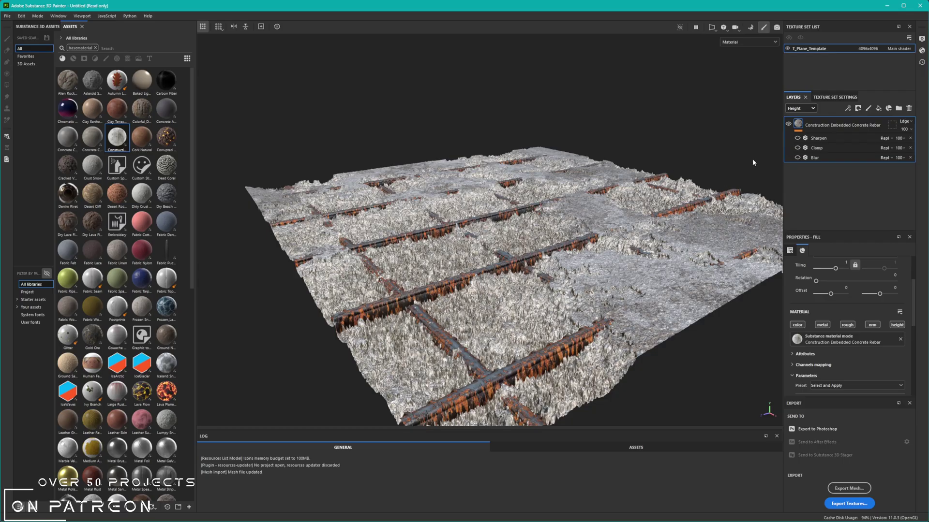
right_click(822, 124)
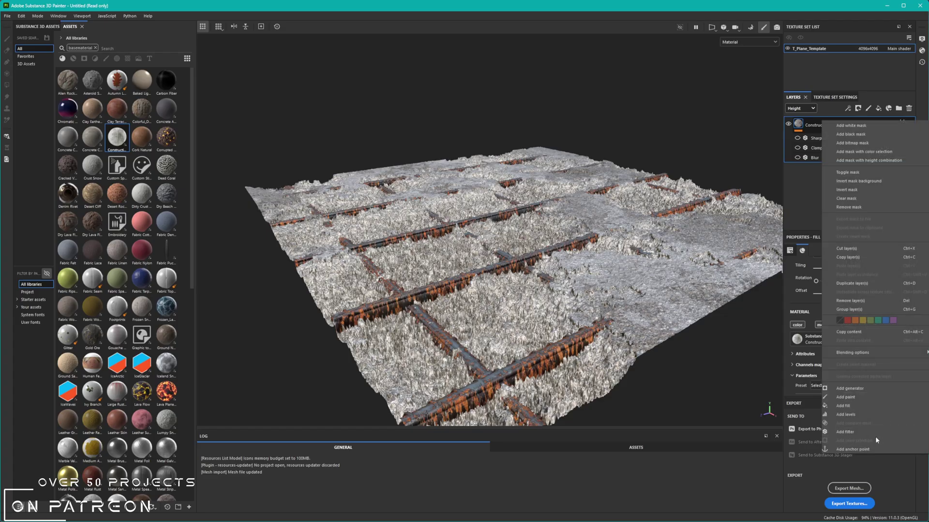
click(857, 451)
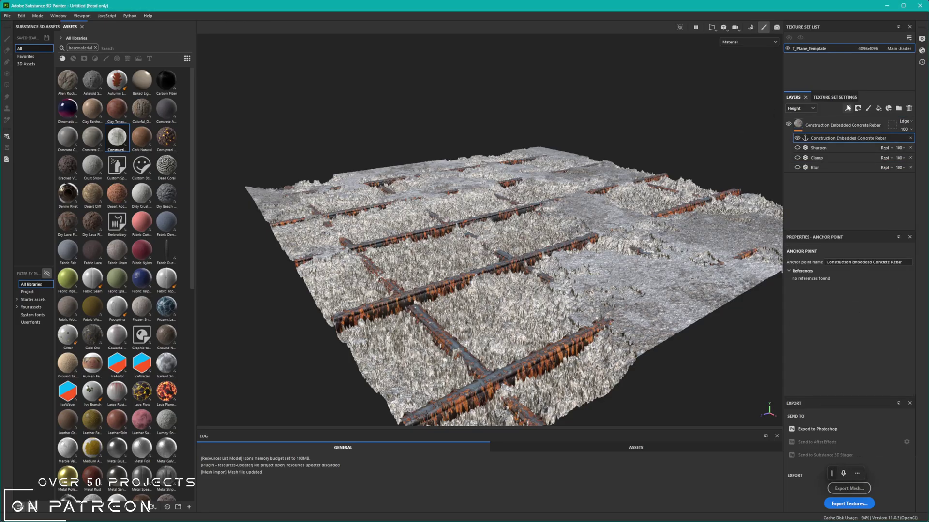
- Add a fill layer above the rebar layer with only its height channel enabled
click(878, 109)
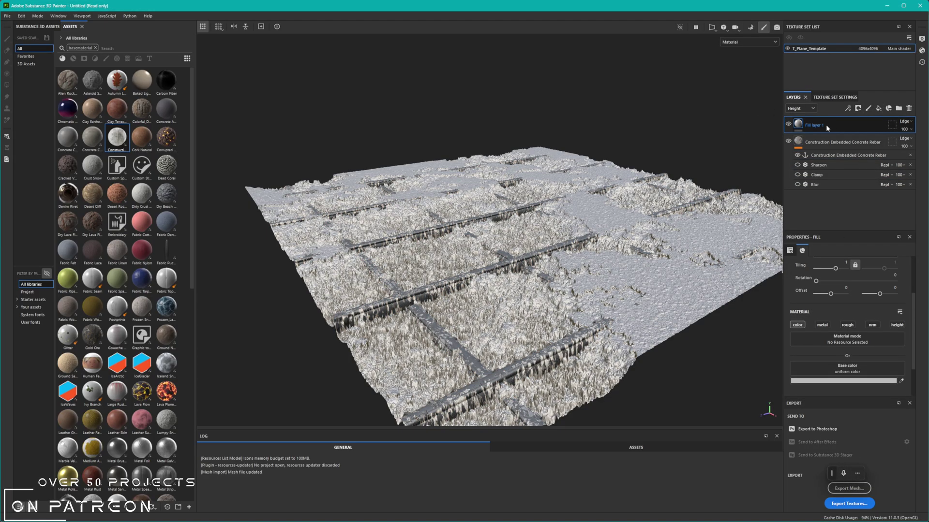
click(797, 325)
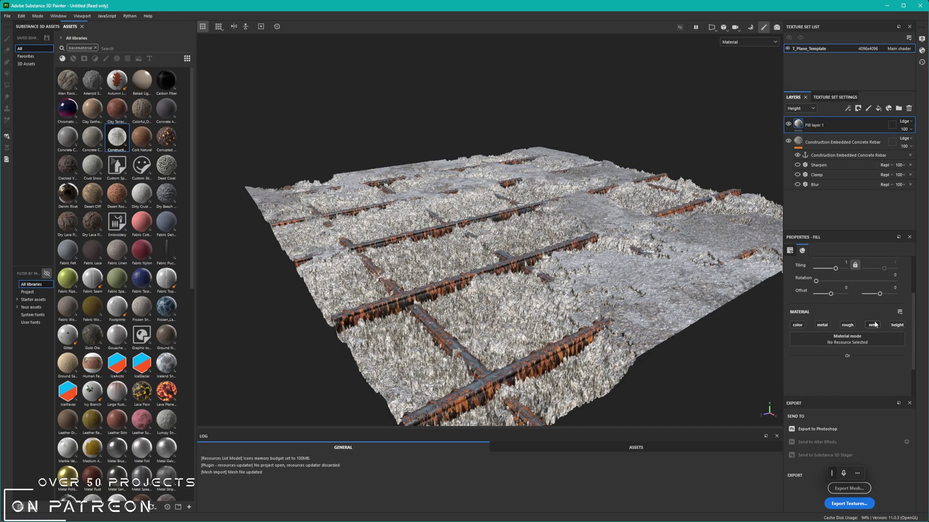
click(895, 325)
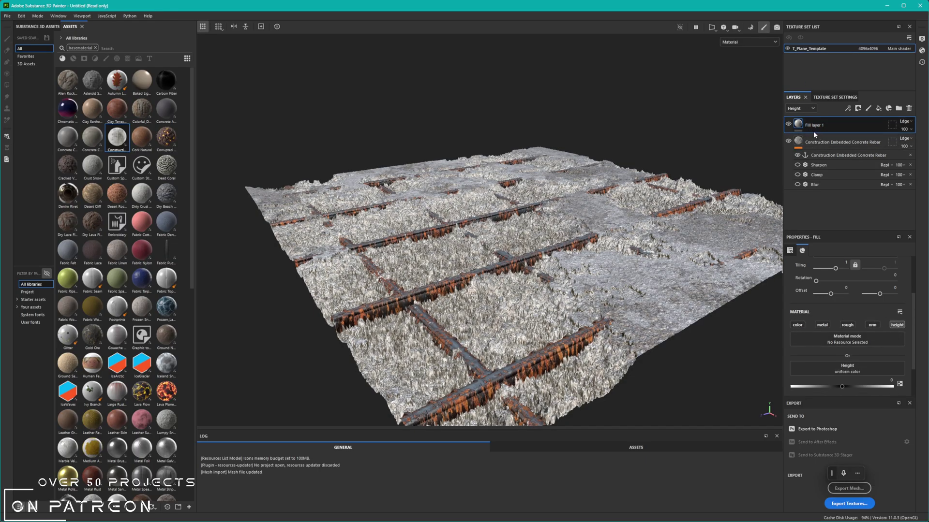
click(801, 108)
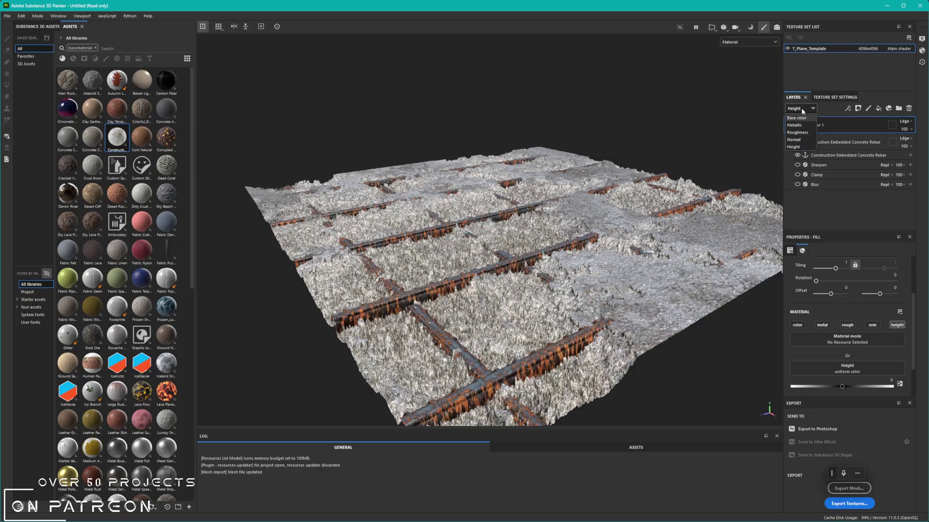
click(797, 118)
click(799, 109)
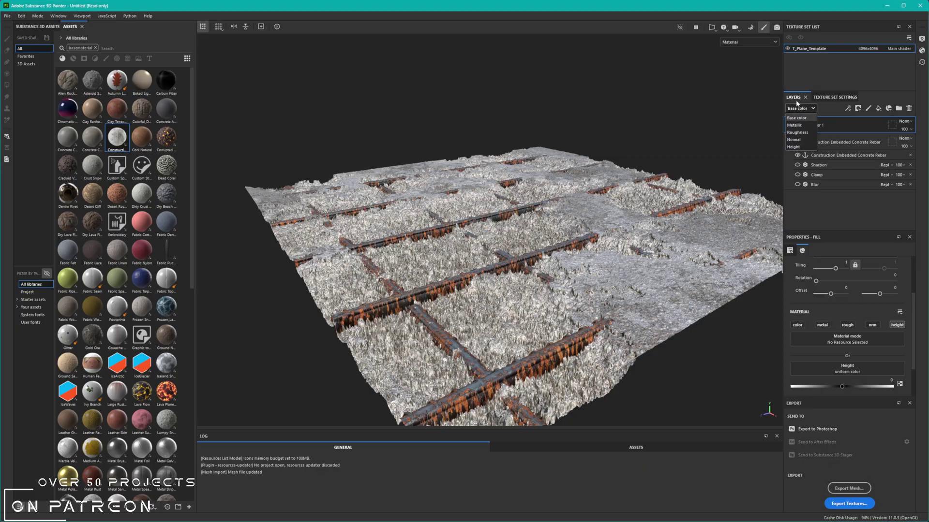
click(797, 147)
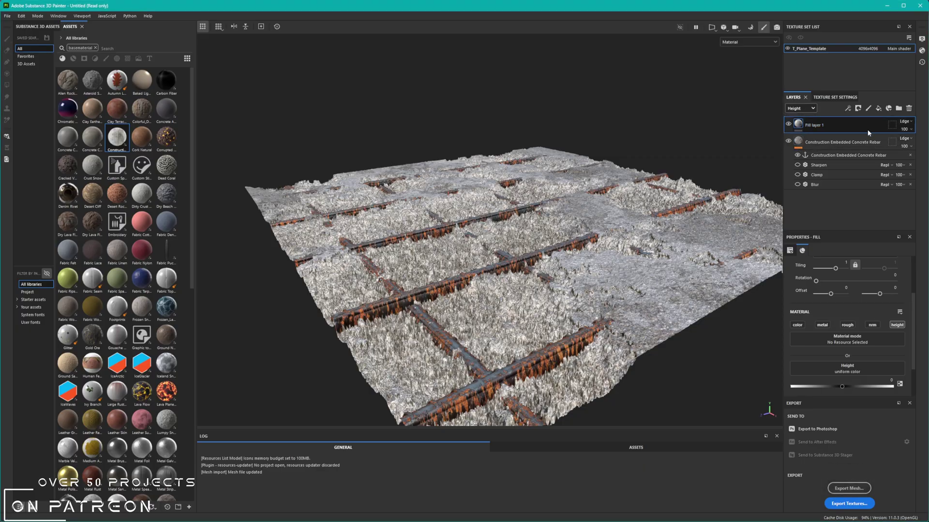
- Set the fill layer's height blending mode to Passthrough and add a white mask to the layer
click(904, 121)
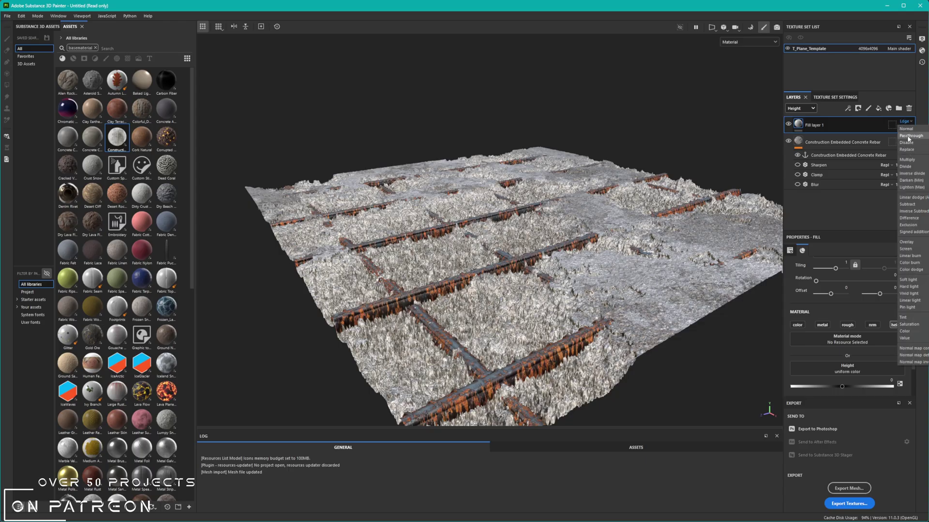
click(908, 136)
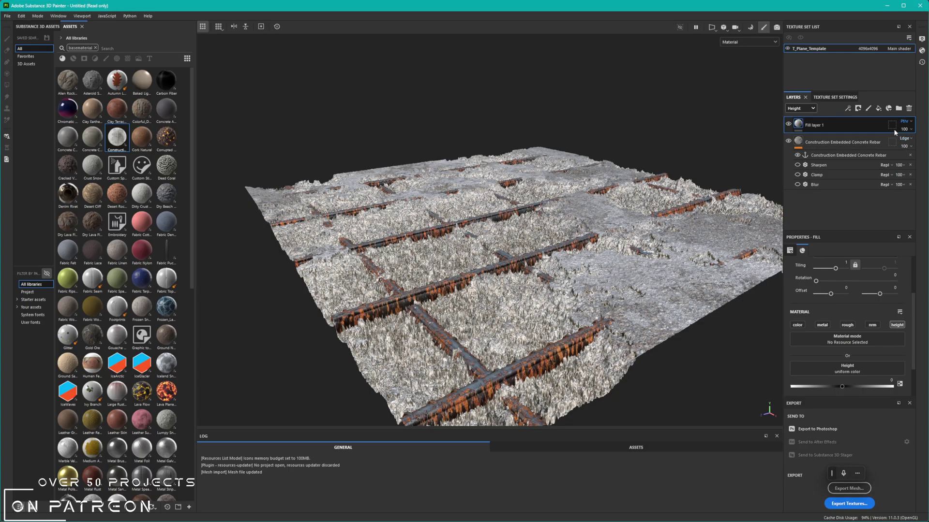
right_click(804, 125)
click(812, 129)
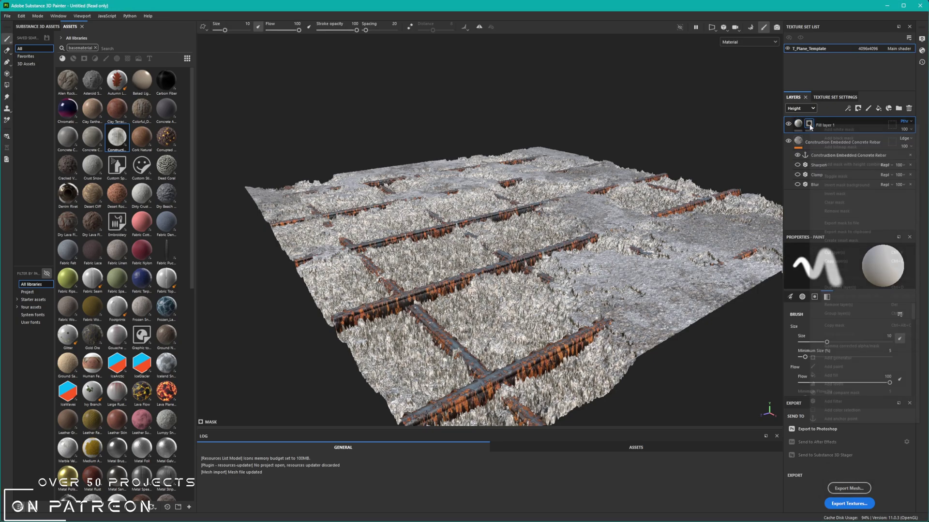
- Add a fill to the mask that uses the Construction Embedded Concrete Rebar anchor point with Height as the referenced channel
right_click(809, 126)
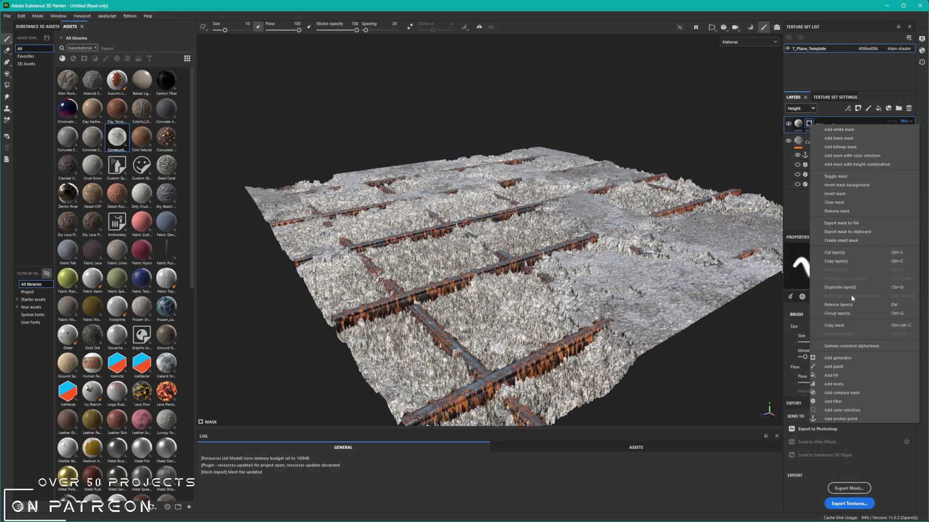
click(838, 376)
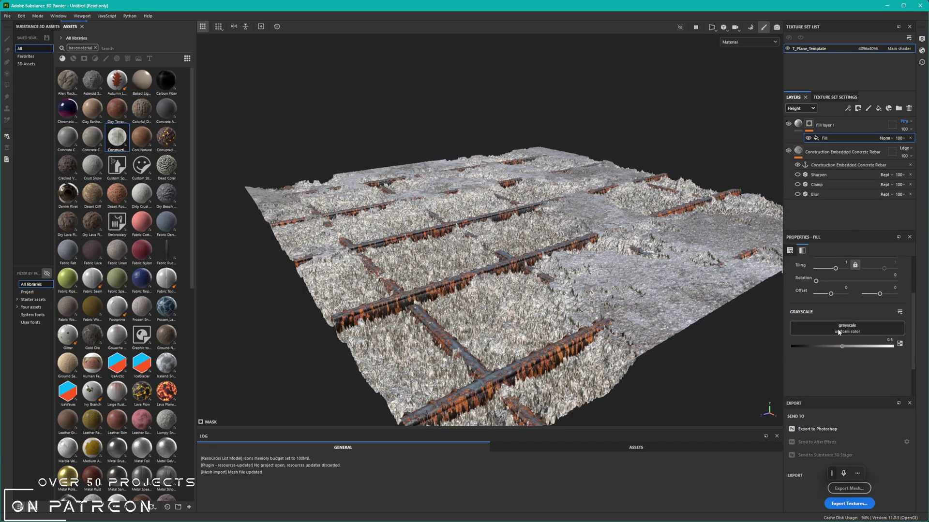
click(837, 329)
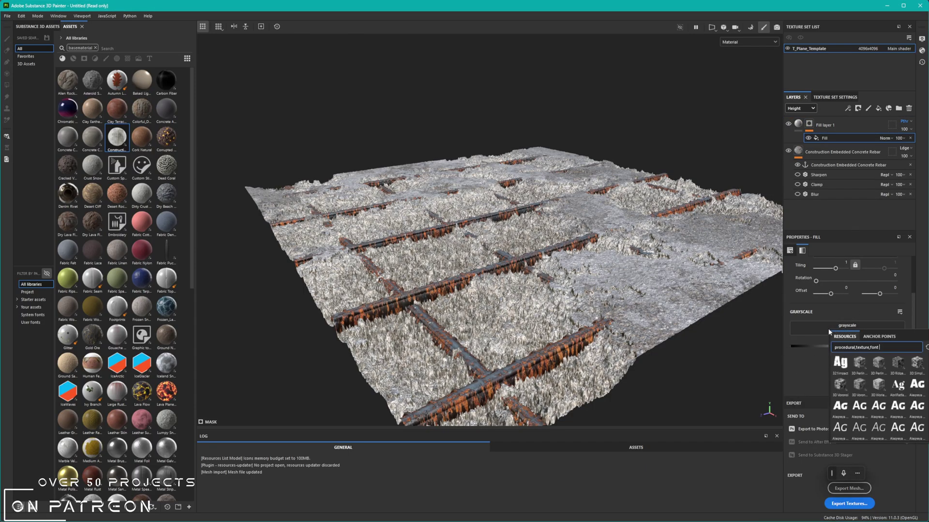
click(877, 337)
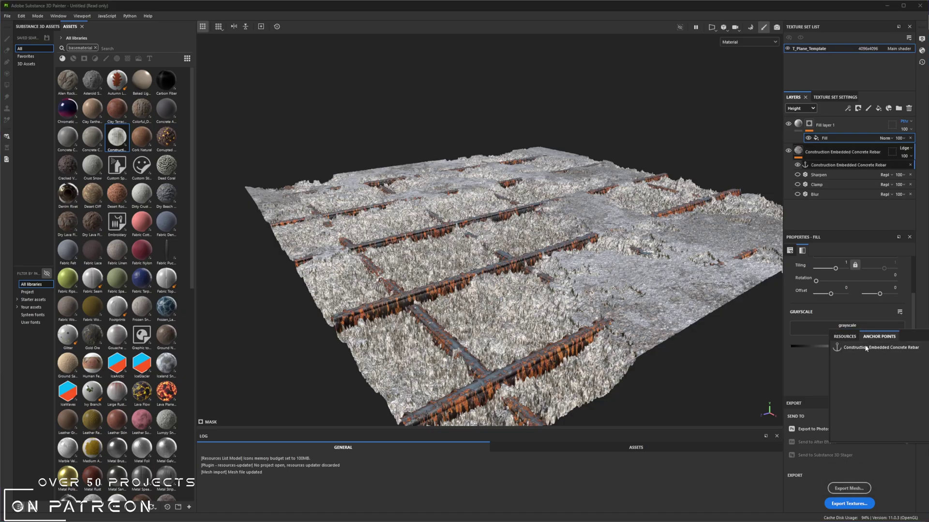
click(866, 347)
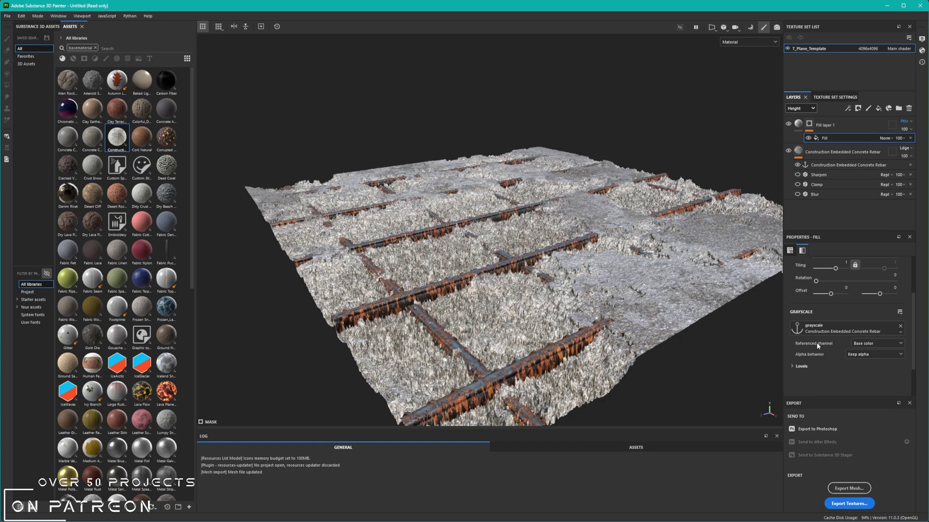
click(871, 343)
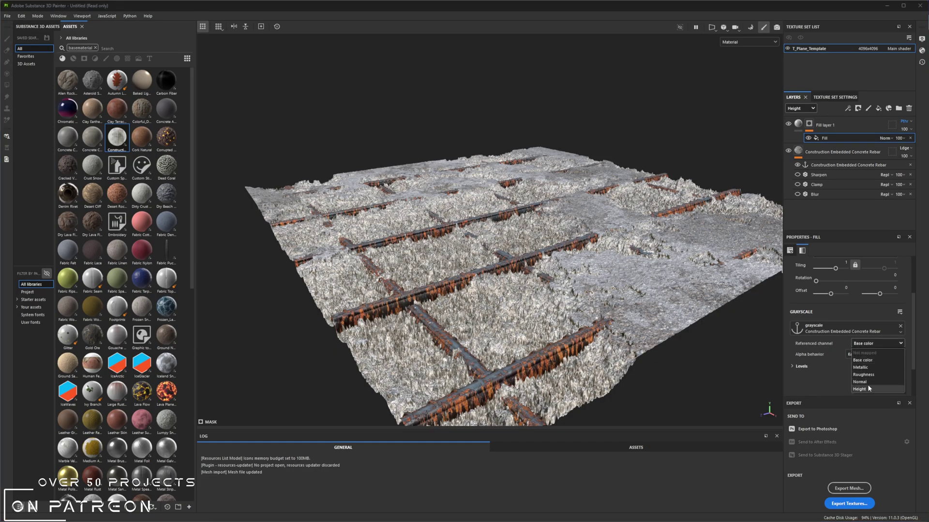
click(868, 388)
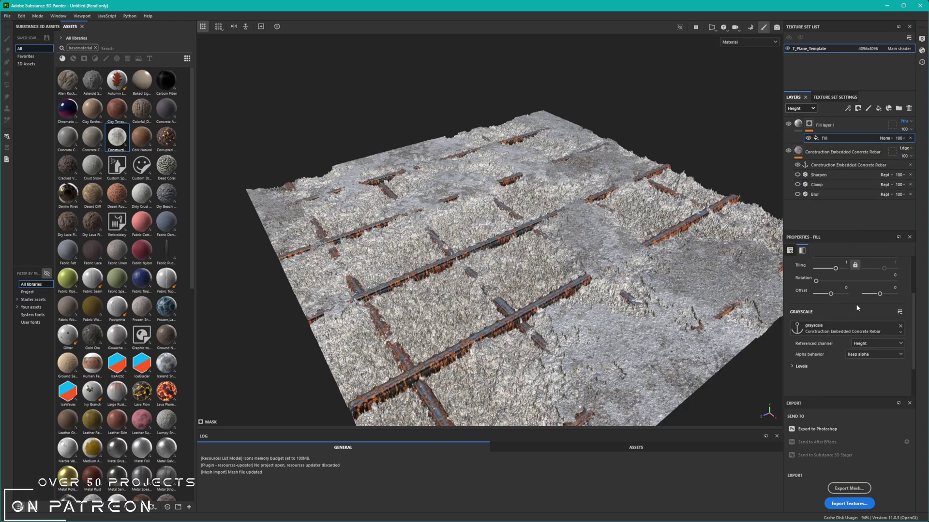
- Add a Blur filter to the content of Fill layer 1
click(801, 127)
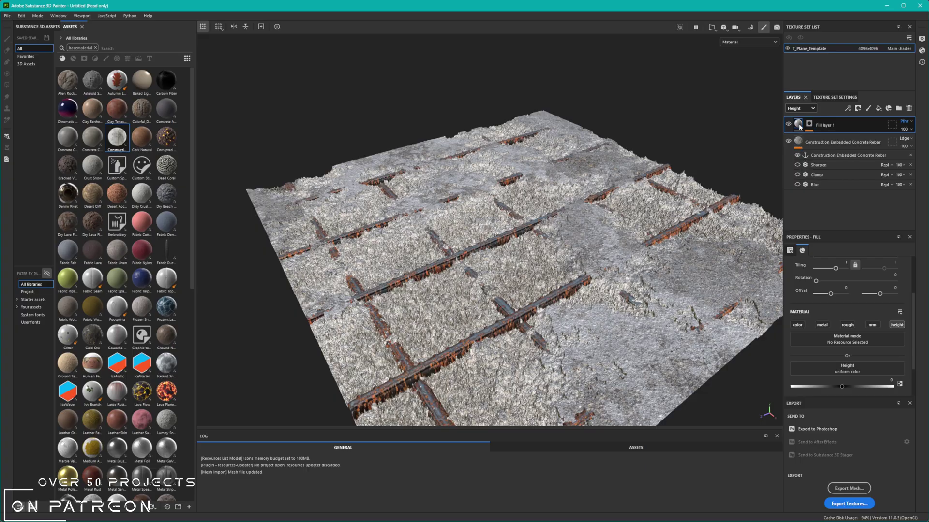
right_click(799, 127)
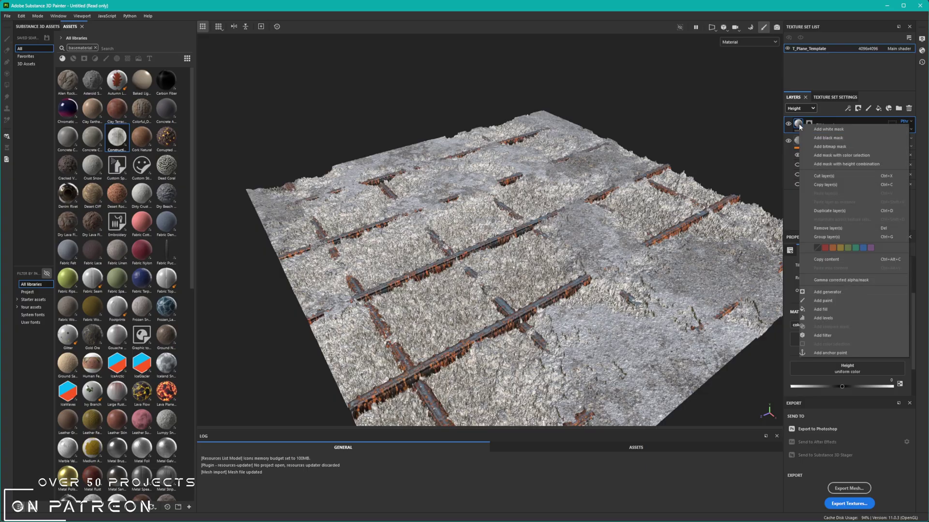
click(822, 335)
click(823, 280)
text(shar)
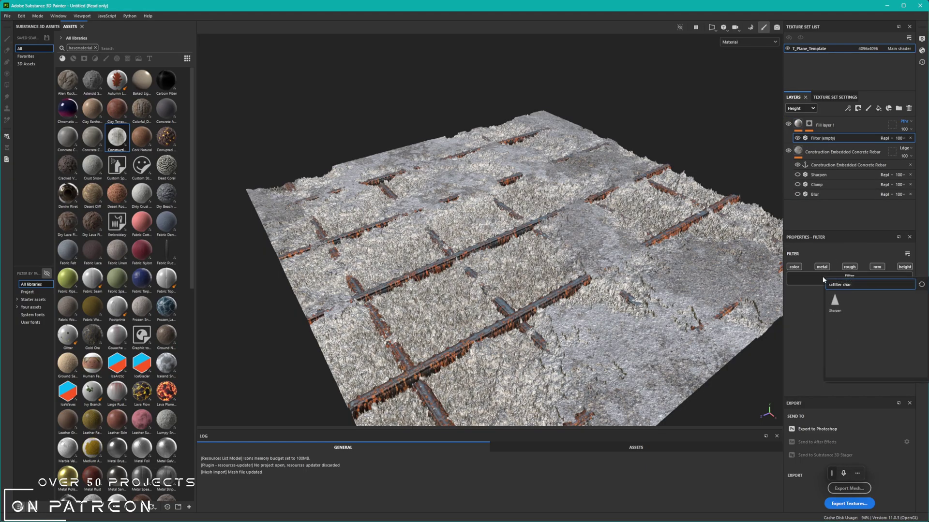
key(BackSpace)
key(BackSpace)
key(BackSpace)
key(BackSpace)
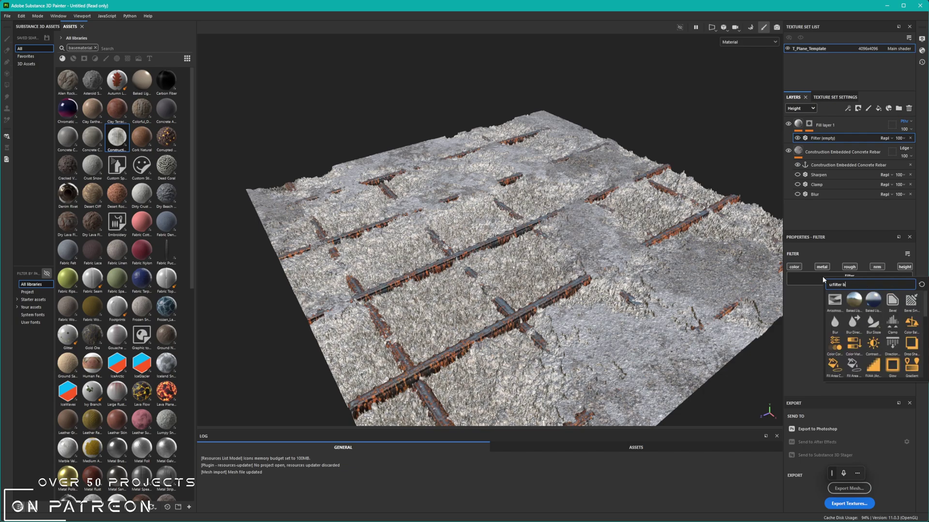
text(blur)
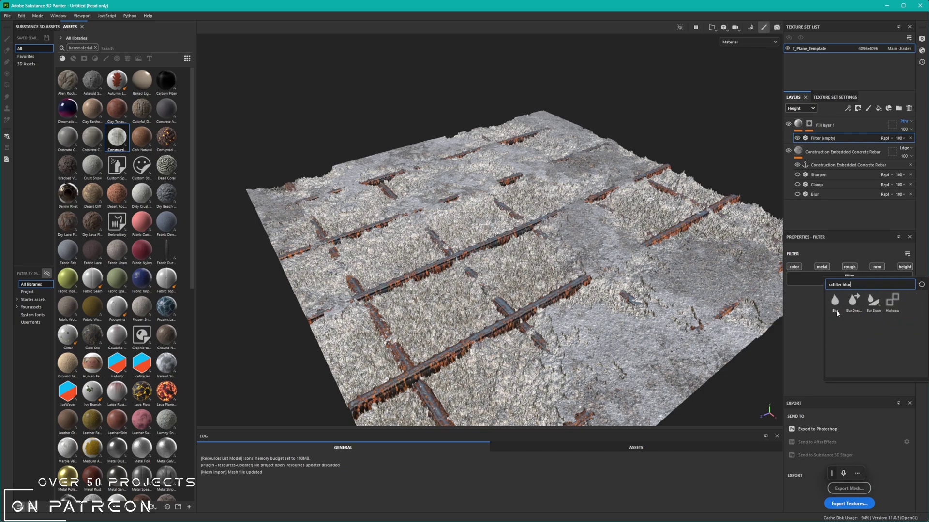
click(835, 307)
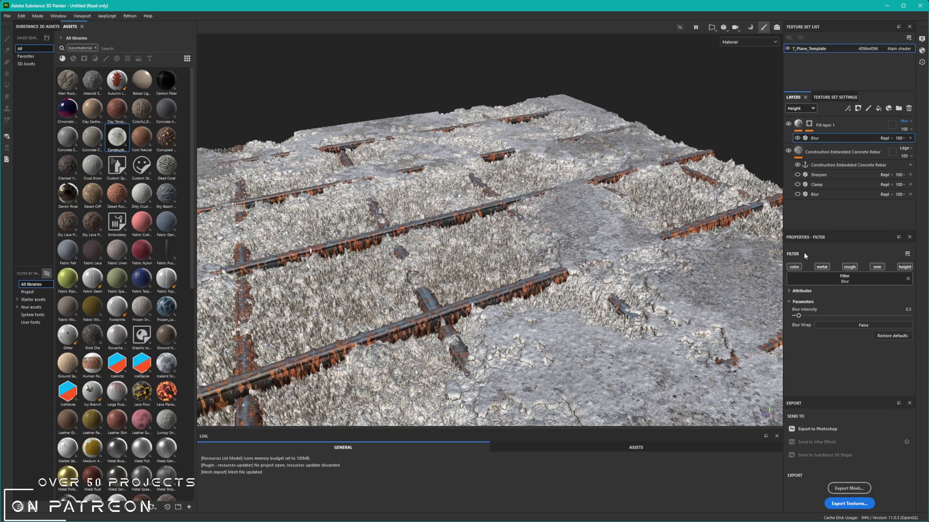
- Restrict the new Blur filter to the height channel, test its intensity and inspect the displaced surface
click(822, 267)
click(849, 267)
click(877, 267)
alt+drag(495, 251, 537, 269)
drag(836, 316, 805, 325)
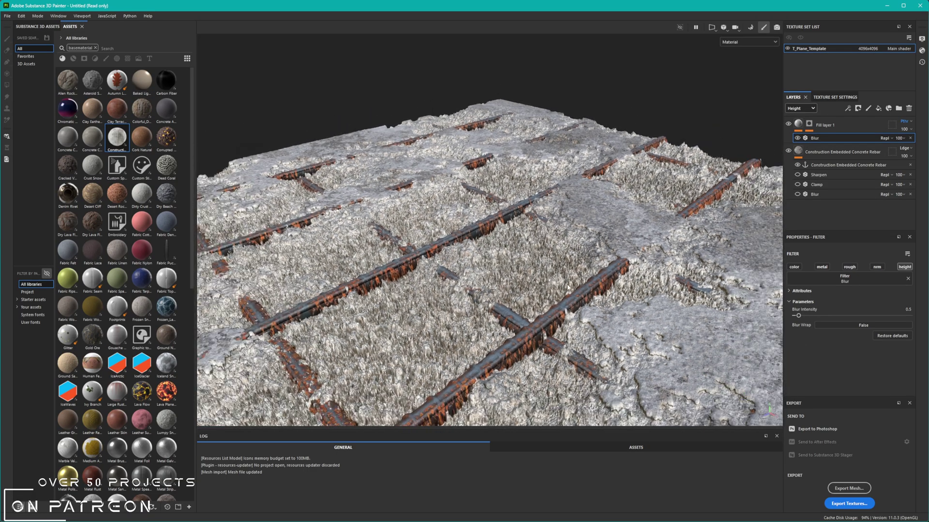
mouse_move(563, 269)
alt+mouse_down()
mouse_move(504, 279)
mouse_move(547, 263)
alt+mouse_up()
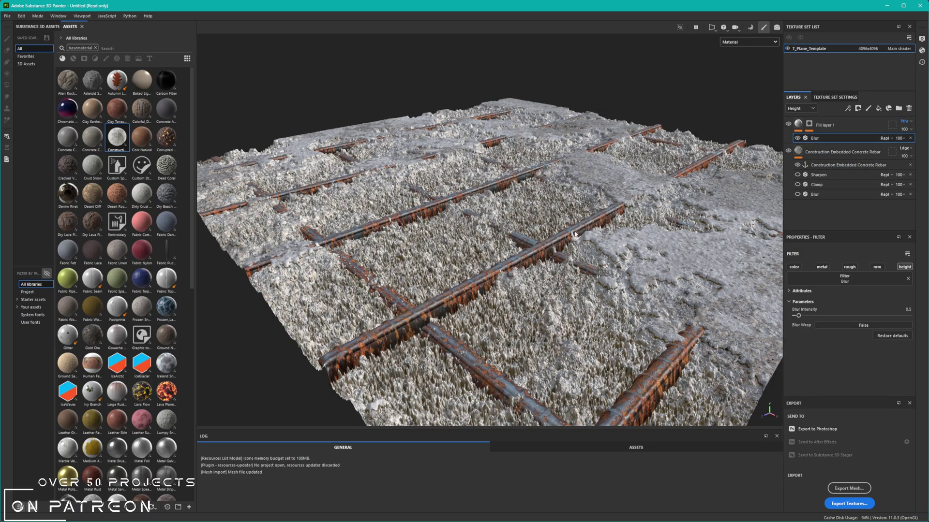
alt+drag(666, 168, 620, 172)
alt+middle_drag(620, 172, 559, 214)
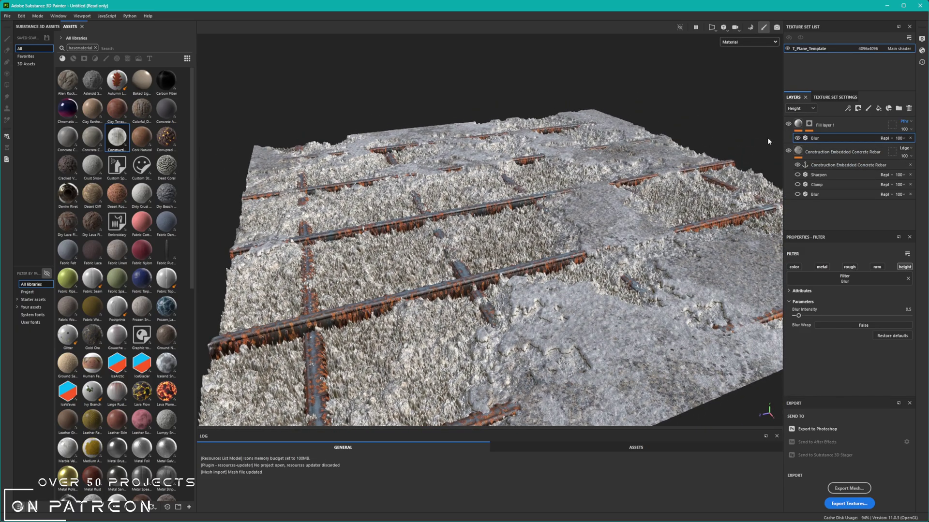
- Add a Mask Outline filter above the anchor-point fill in the mask of Fill layer 1
click(808, 129)
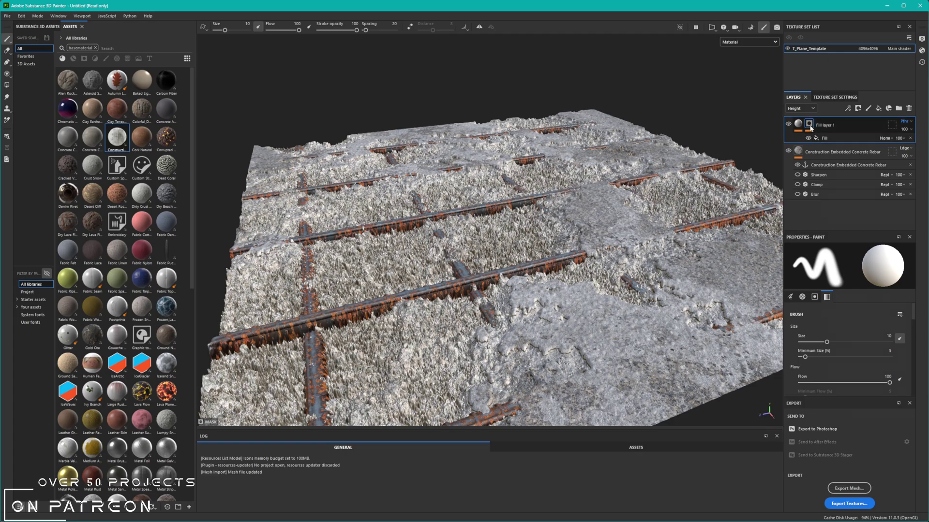
right_click(810, 128)
click(836, 406)
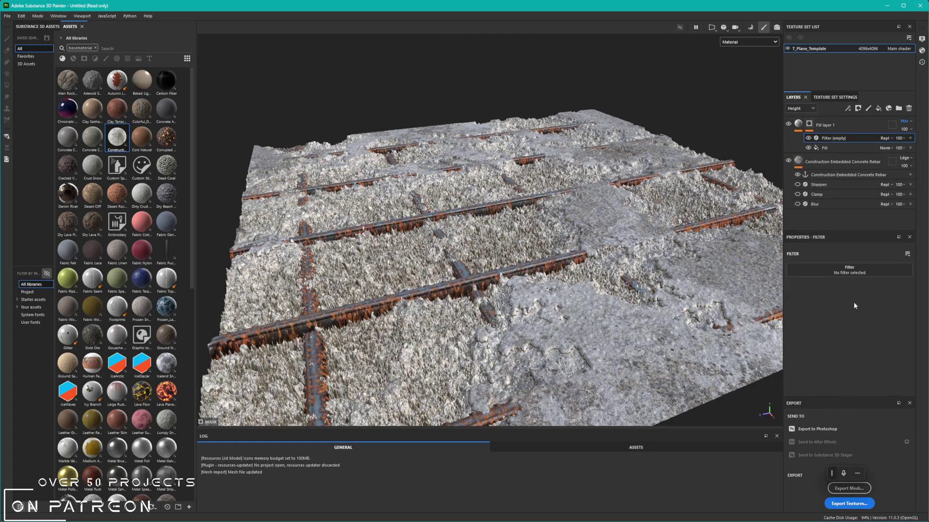
click(850, 269)
text(outl)
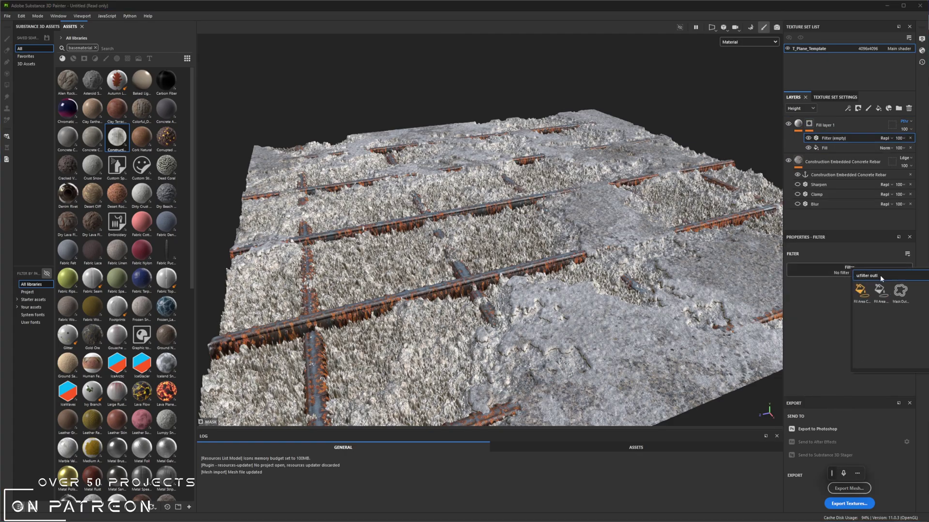
key(BackSpace)
click(898, 296)
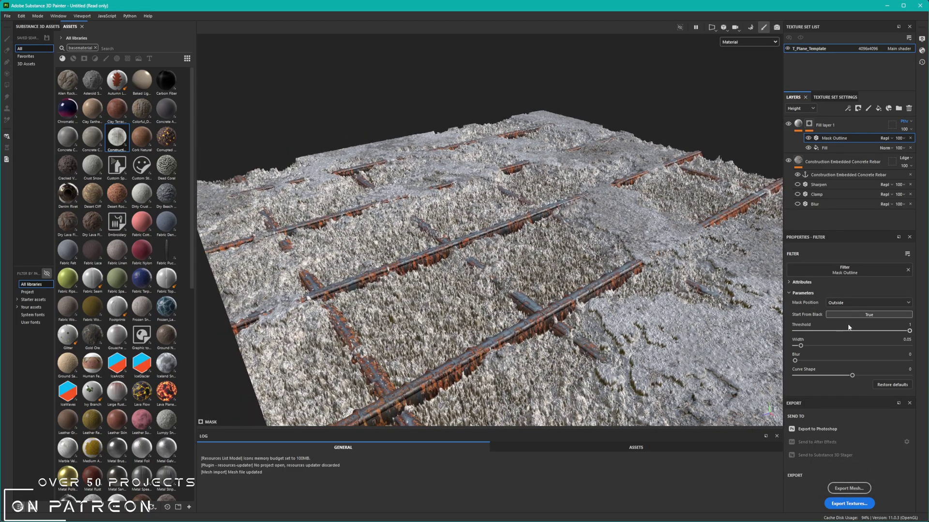
- Display the height channel in the viewport and tune the Mask Outline filter to threshold 0.2, width 0.11 and blur 0.04
drag(854, 331, 832, 341)
alt+drag(597, 270, 602, 338)
click(775, 44)
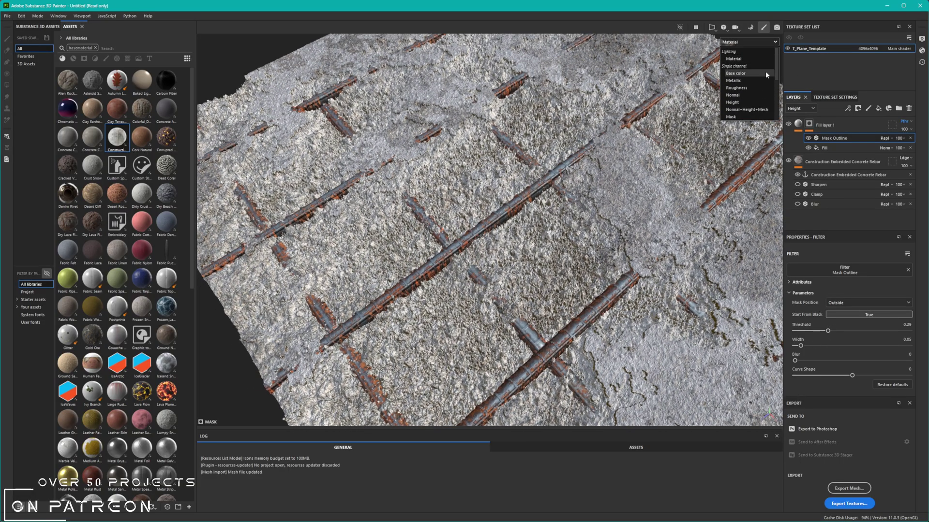
click(754, 101)
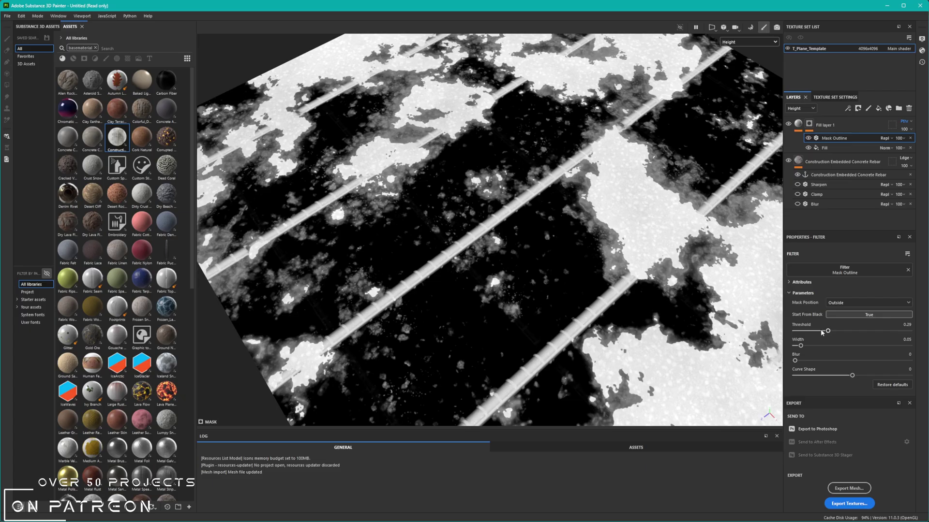
drag(821, 331, 864, 339)
mouse_move(809, 347)
mouse_down()
mouse_move(822, 347)
mouse_move(799, 360)
mouse_up()
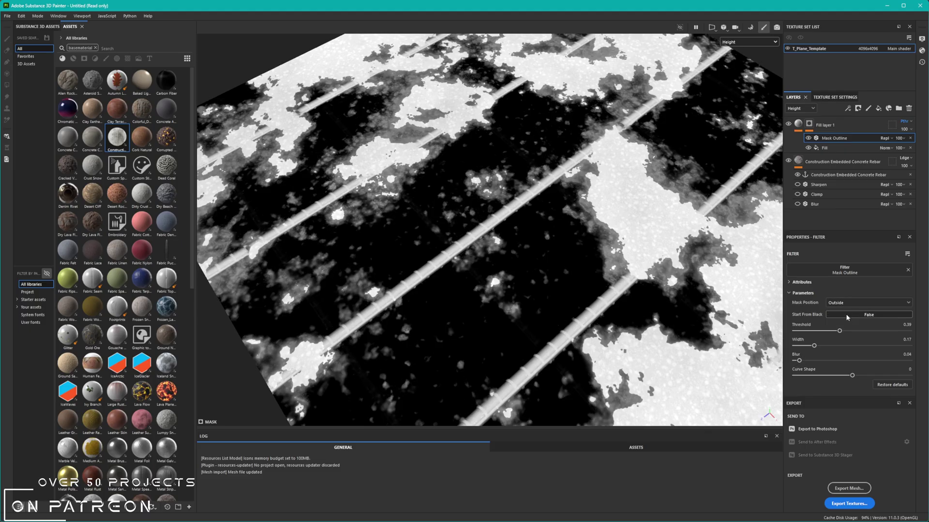
drag(839, 332, 817, 332)
alt+drag(581, 262, 490, 172)
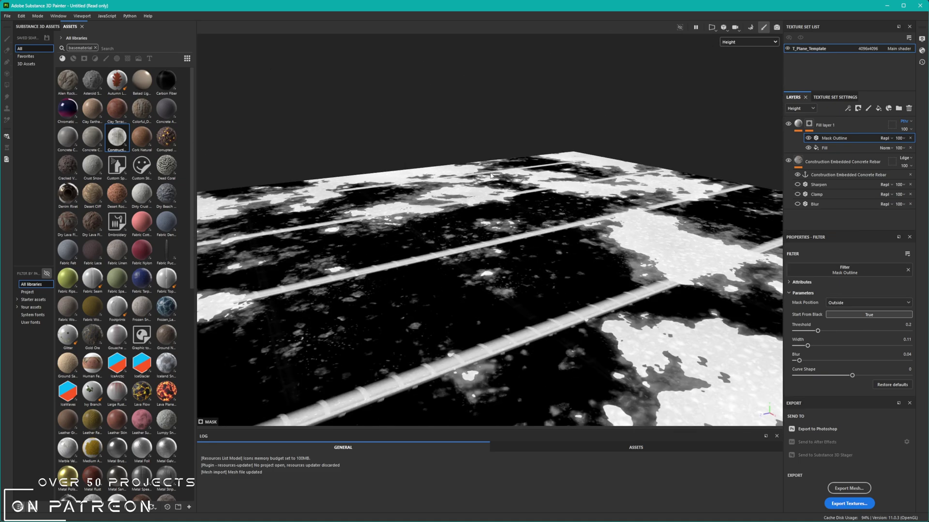
- Return the viewport to the Material display and set the Mask Outline threshold to 0.33 while inspecting the rebar
click(748, 43)
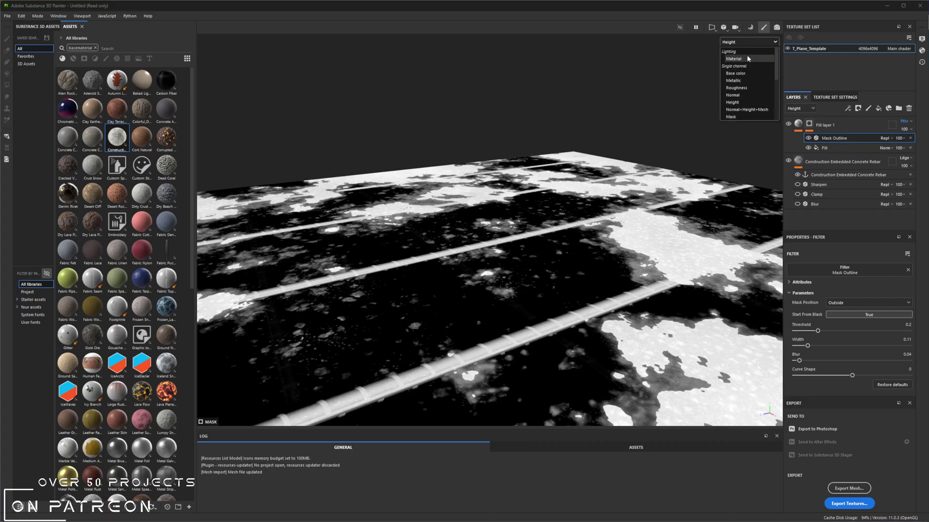
click(748, 59)
alt+middle_drag(588, 301, 583, 155)
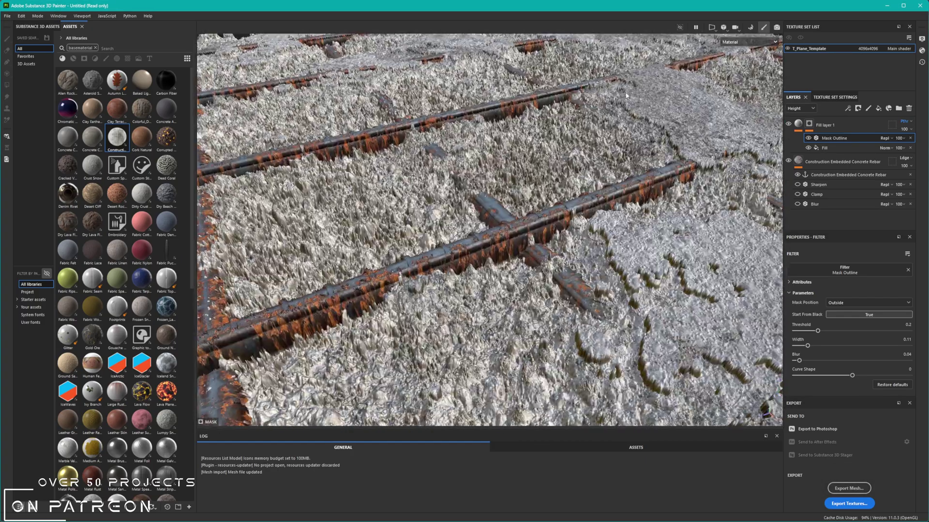
alt+drag(583, 155, 604, 150)
alt+middle_drag(604, 150, 617, 208)
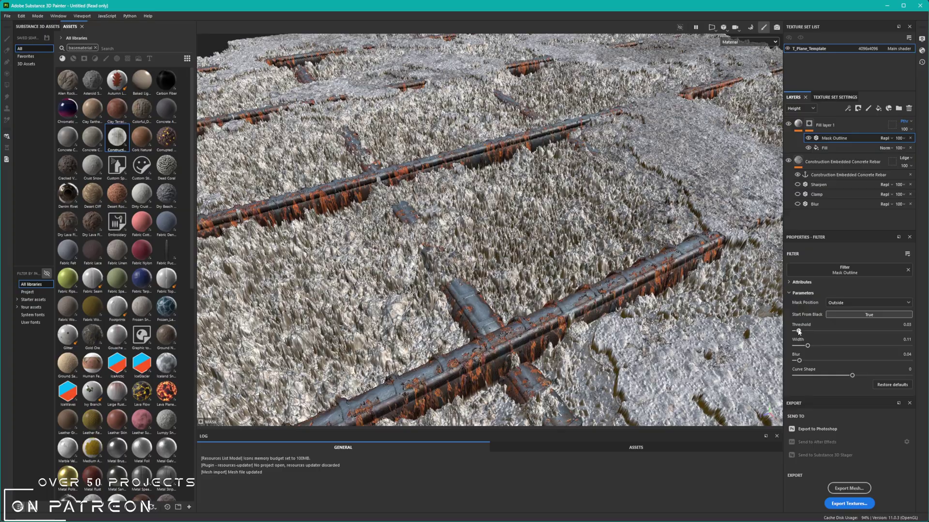
drag(818, 333, 833, 333)
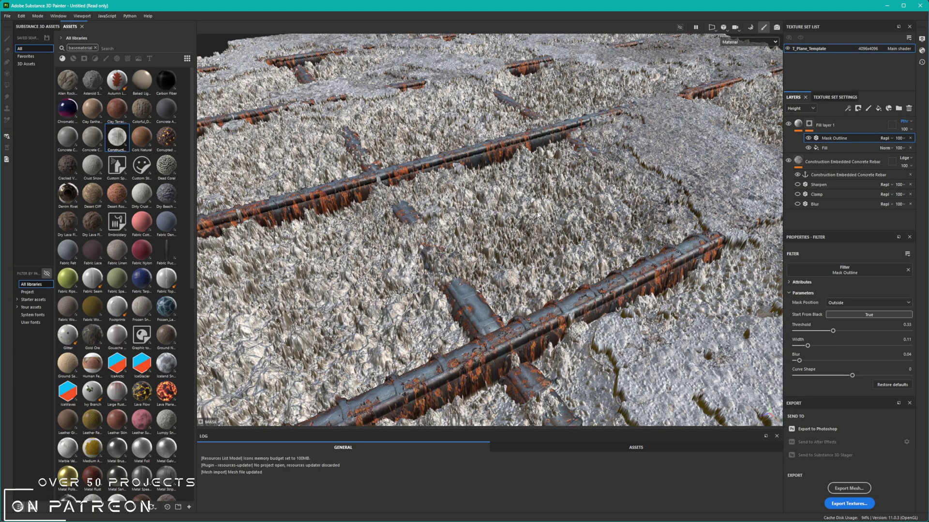
alt+drag(538, 215, 555, 273)
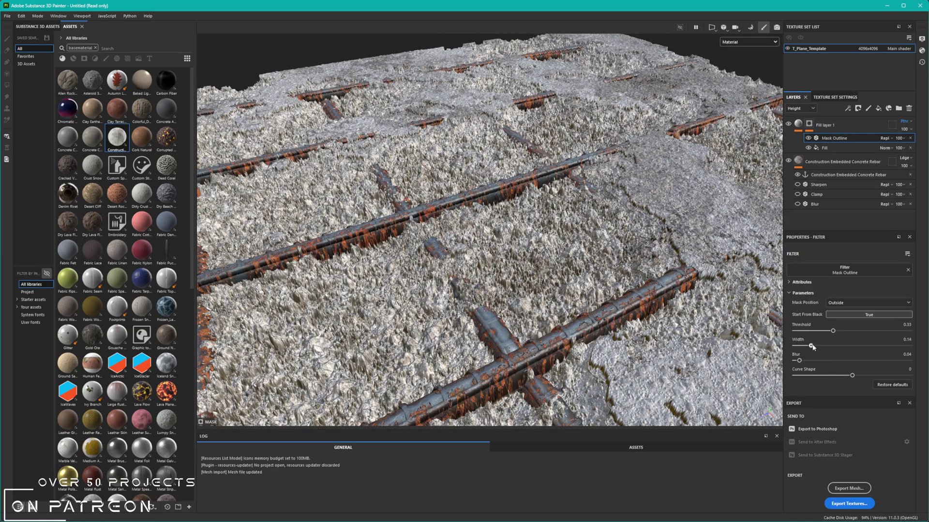
- Set the Mask Outline width to 0.07 and try the Inside and Both mask positions before returning it to Outside
drag(807, 346, 803, 346)
click(843, 303)
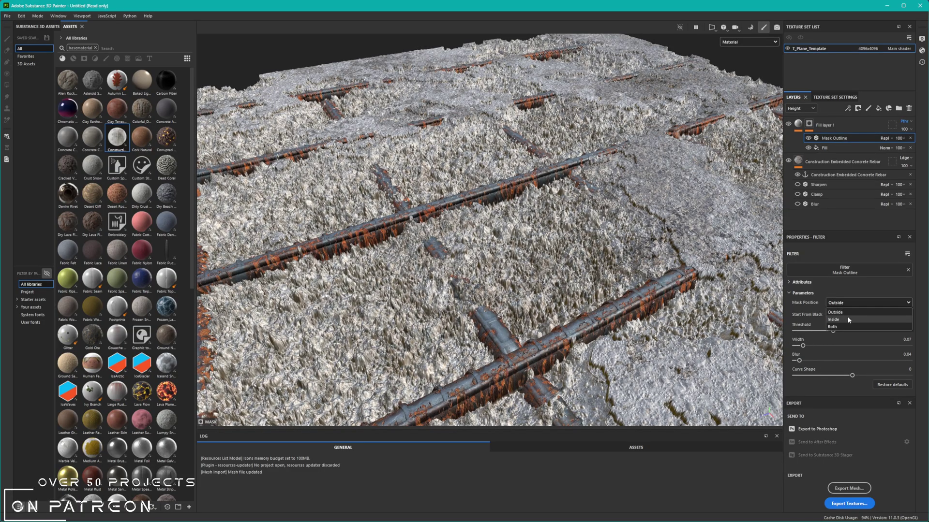
click(847, 318)
click(846, 302)
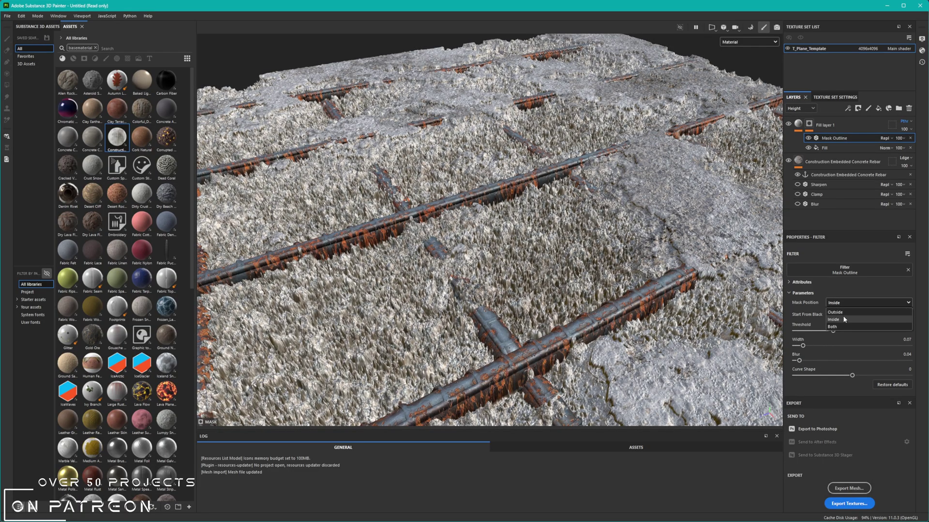
click(840, 317)
click(845, 303)
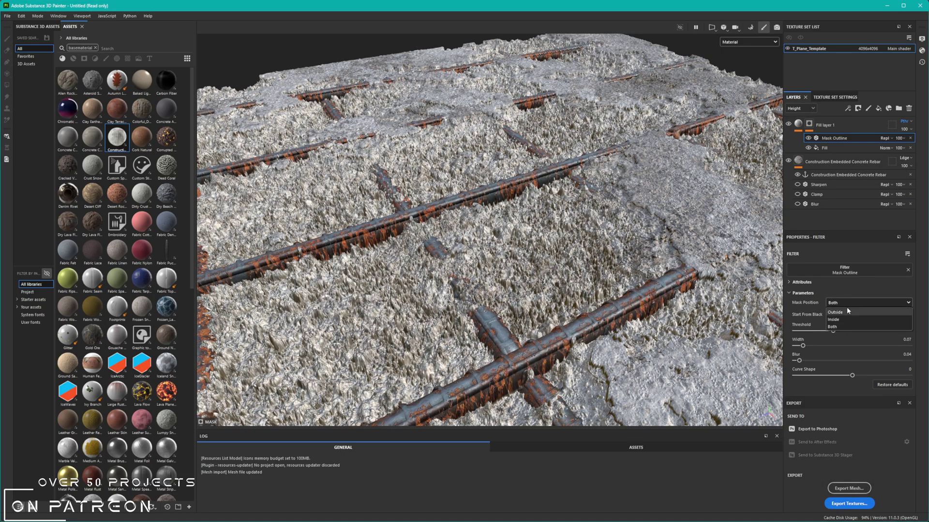
click(846, 309)
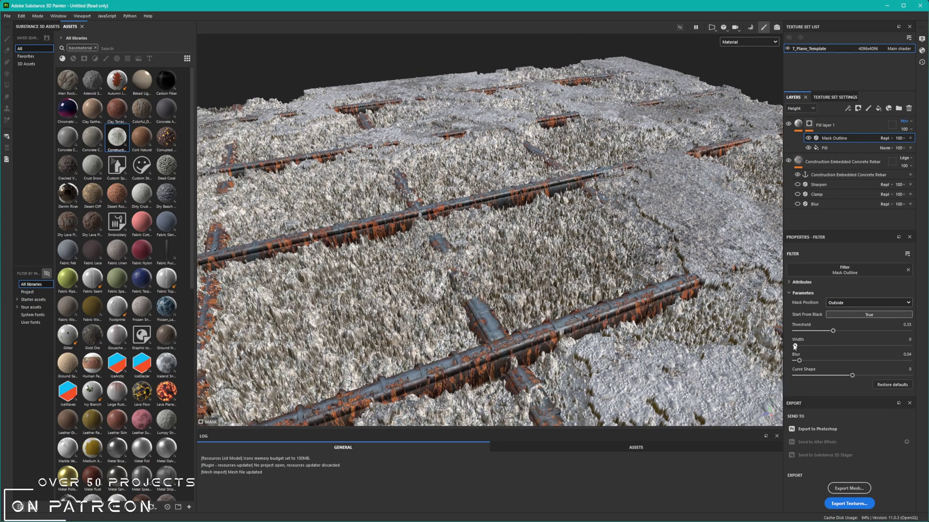
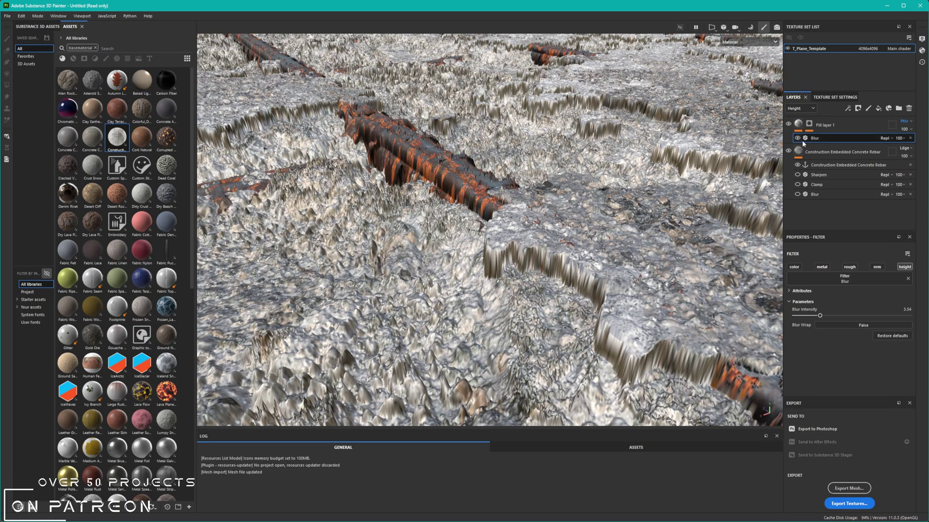
- Enable the Blur filter on the Construction Embedded Concrete Rebar layer and set its blur intensity to 0.25
click(798, 194)
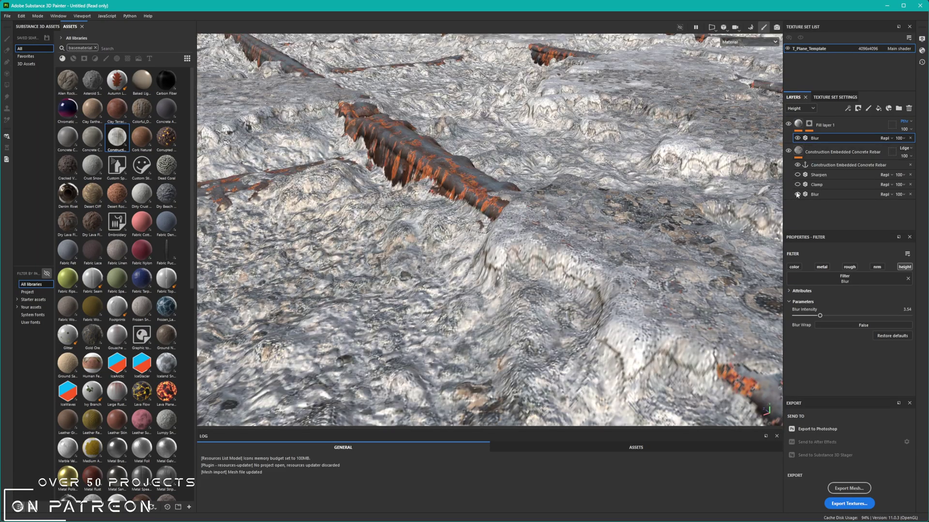
click(797, 195)
click(797, 195)
click(822, 195)
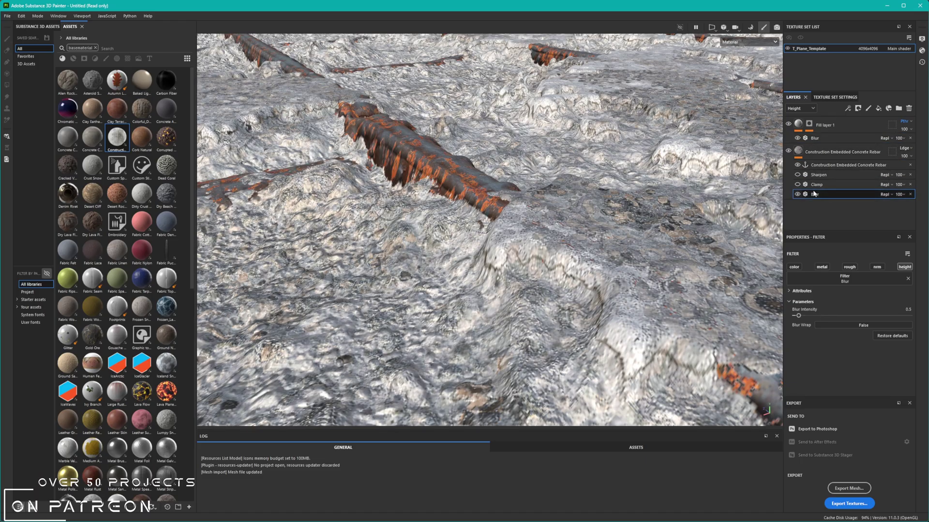
drag(805, 315, 797, 318)
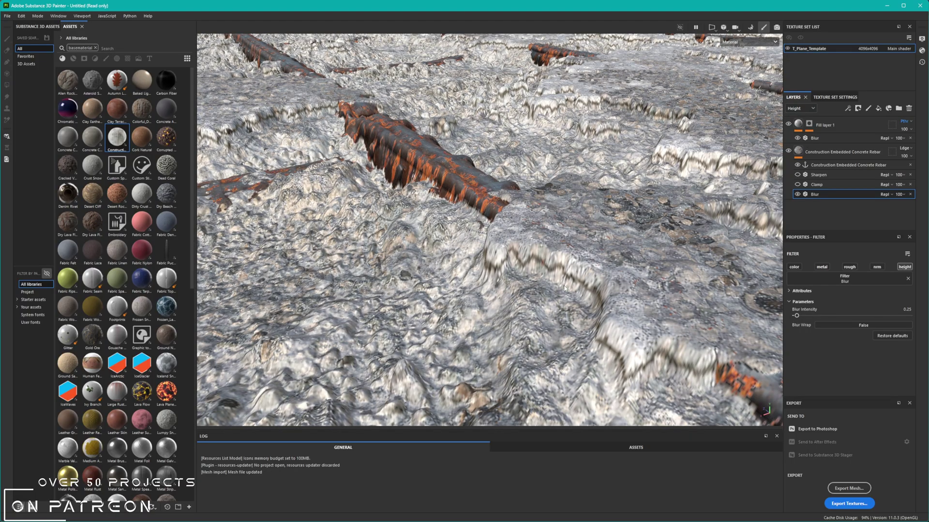
- Inspect the softened concrete and rebar from several angles, and check the mask effects of Fill layer 1 and the rebar layer's Blur settings
scroll(564, 288, down, 5)
alt+drag(564, 247, 540, 249)
scroll(507, 148, down, 4)
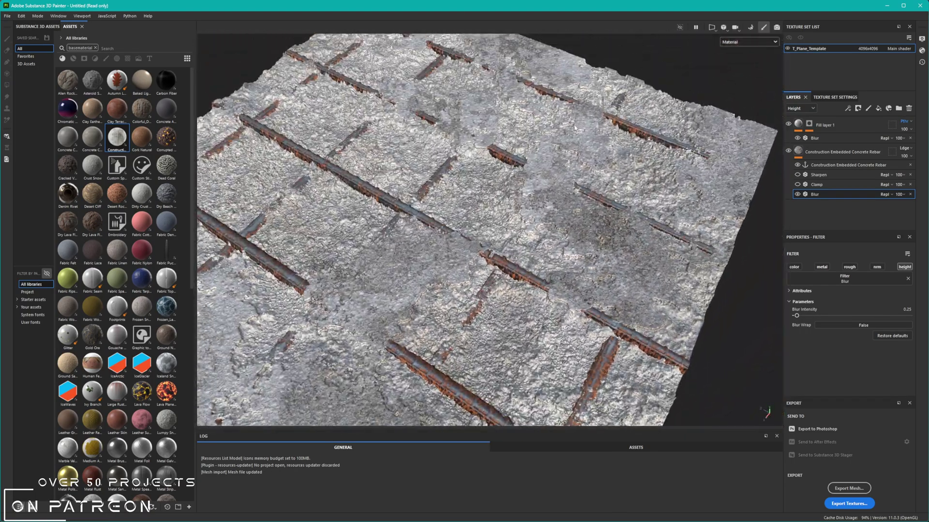
click(811, 127)
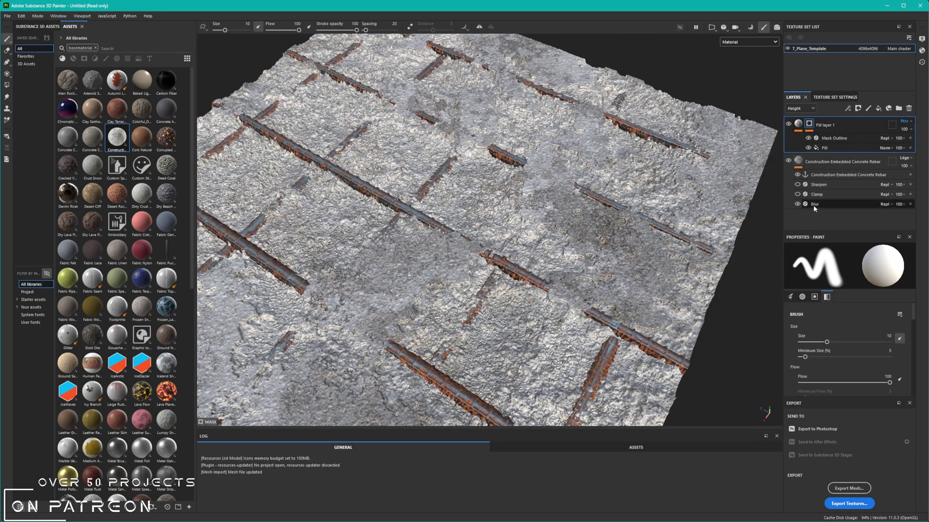
click(814, 205)
alt+drag(488, 271, 482, 248)
alt+middle_drag(525, 305, 508, 218)
scroll(507, 217, up, 4)
alt+drag(508, 217, 503, 189)
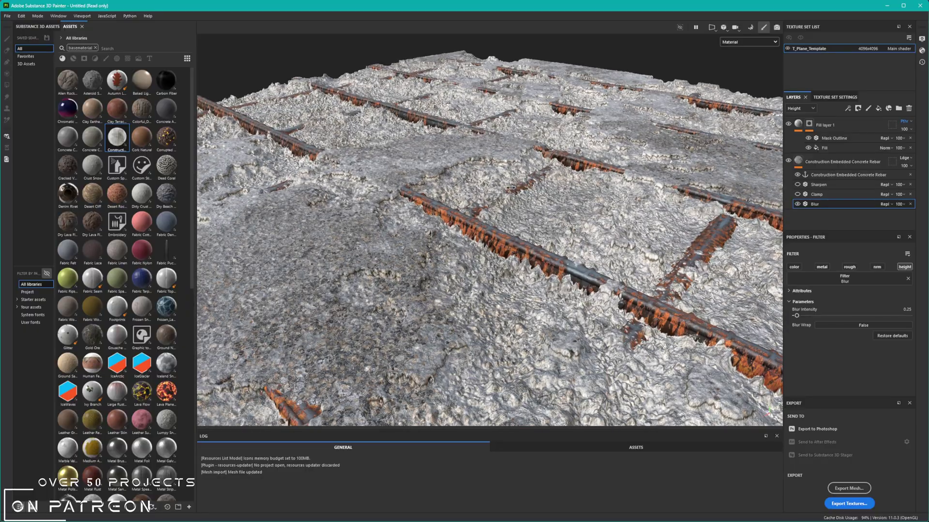
shift+right_drag(503, 189, 581, 189)
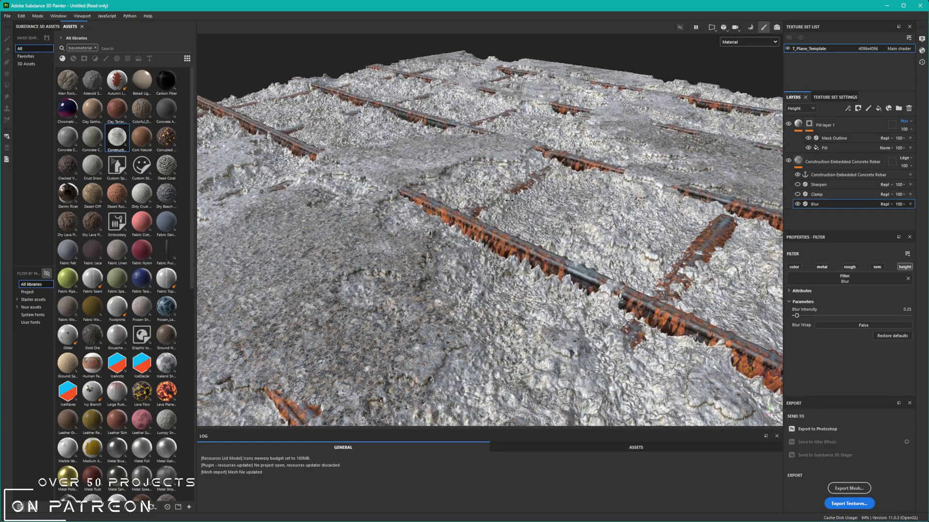
alt+drag(585, 203, 559, 178)
alt+middle_drag(559, 178, 559, 242)
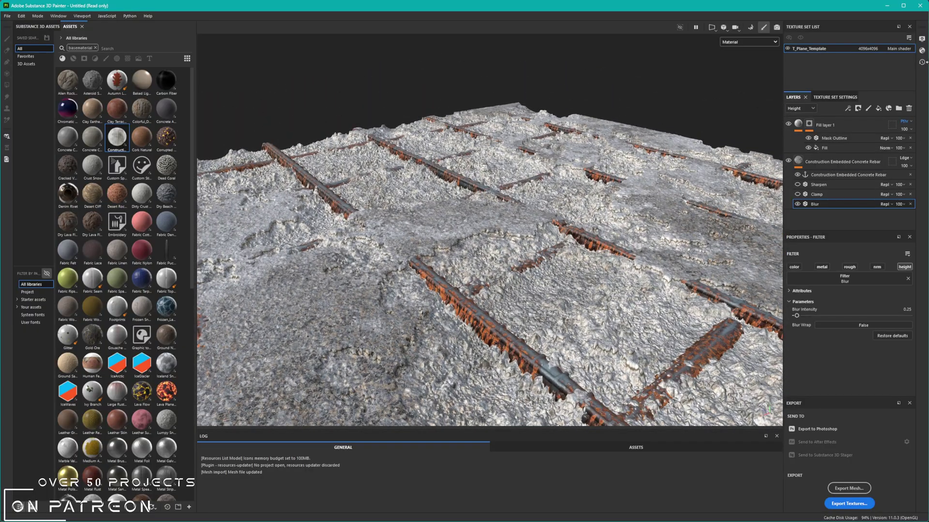
- Set the displacement scale to 0.04 in the shader settings and check the relief from low and high angles
click(922, 51)
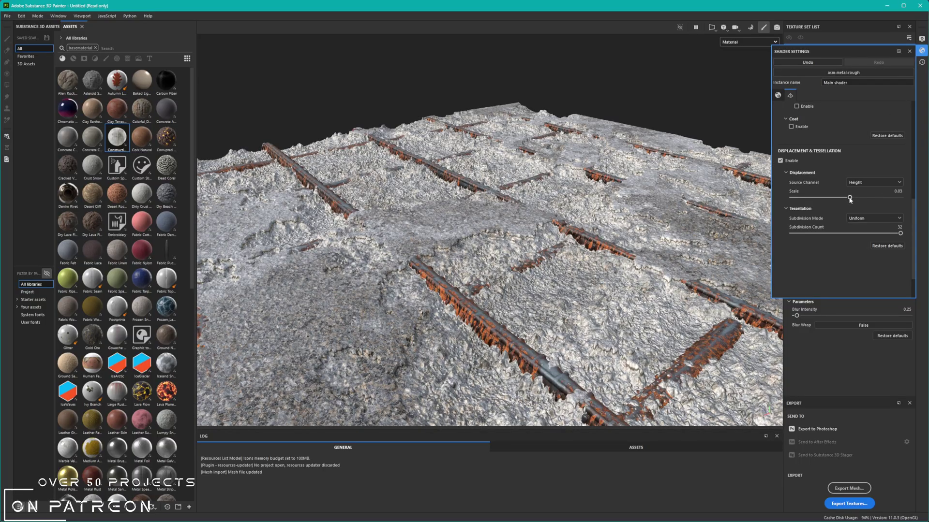
drag(850, 198, 852, 202)
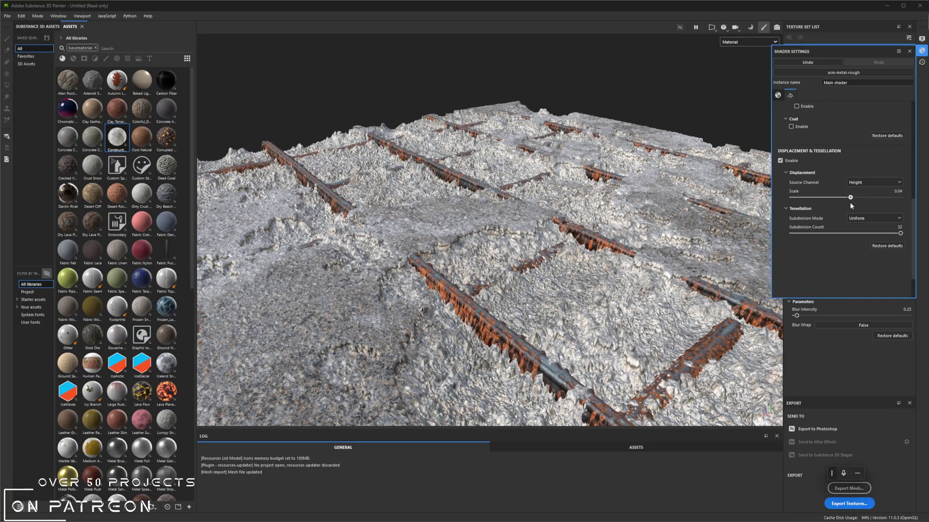
alt+drag(701, 213, 743, 188)
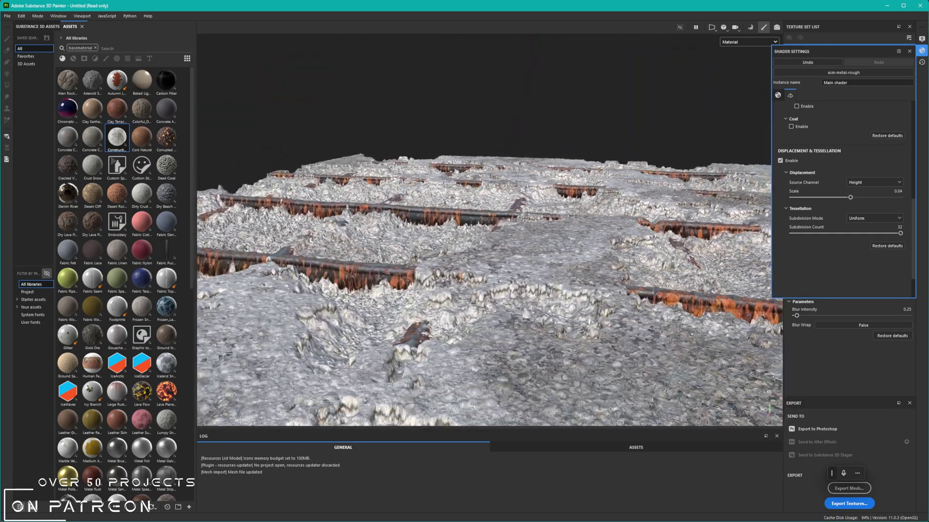
scroll(481, 254, up, 3)
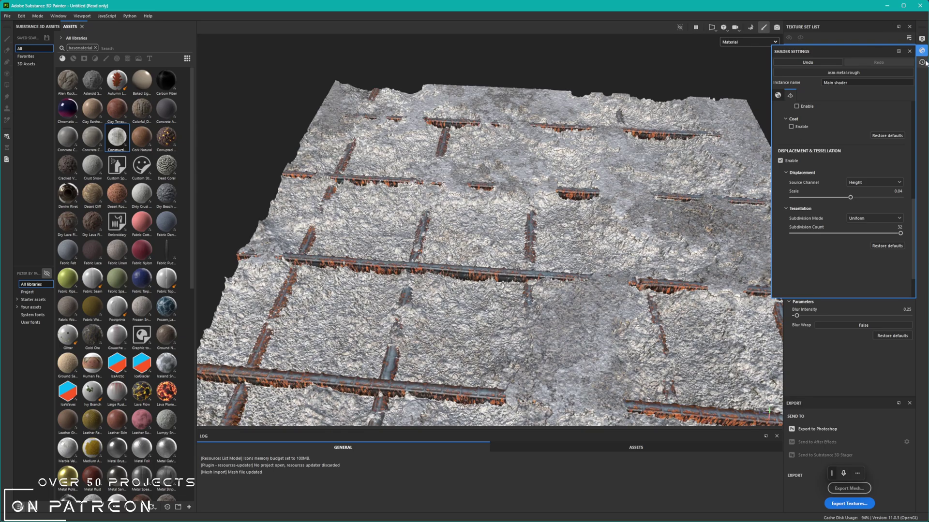
click(922, 52)
- Temporarily hide Fill layer 1 and the rebar layer's Blur filter to compare the unfiltered surface with the filtered one
alt+middle_drag(754, 218, 682, 169)
scroll(682, 170, up, 4)
alt+drag(682, 170, 757, 133)
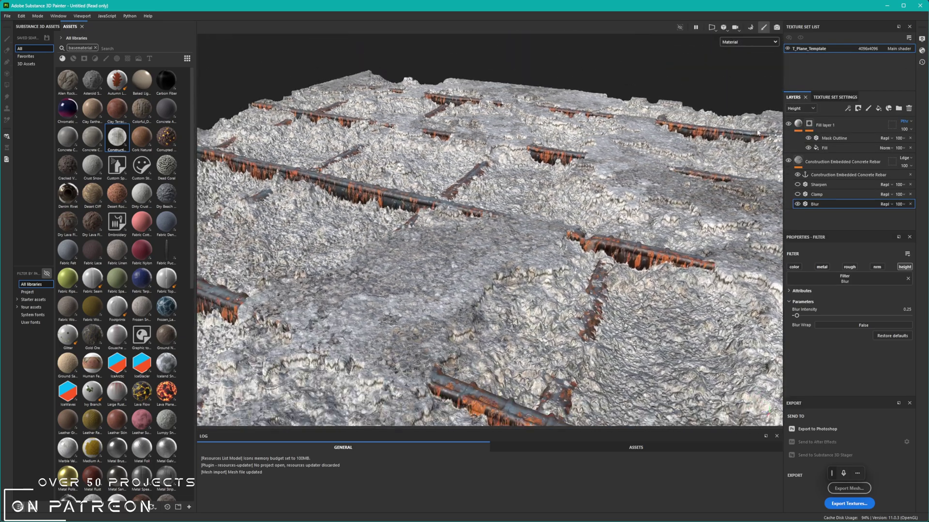
click(788, 124)
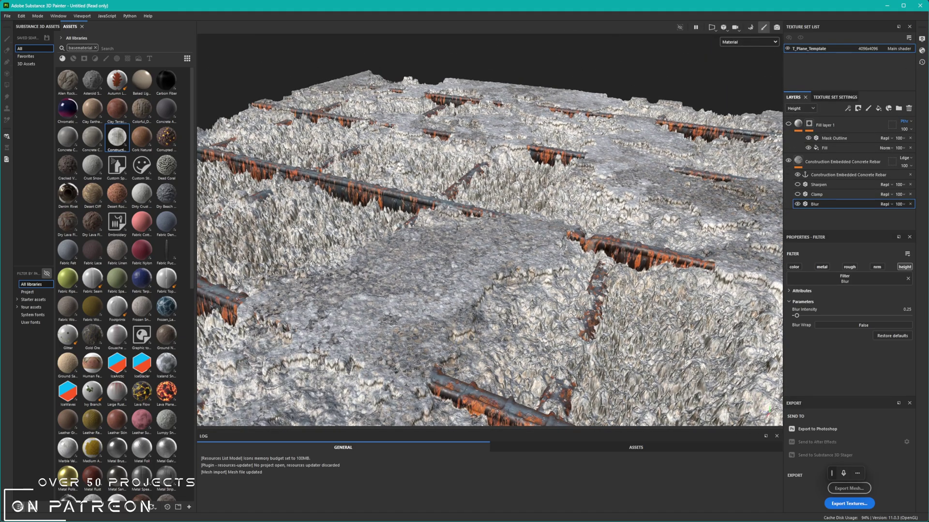
click(797, 205)
alt+drag(610, 217, 559, 195)
scroll(547, 276, down, 4)
alt+drag(518, 275, 572, 342)
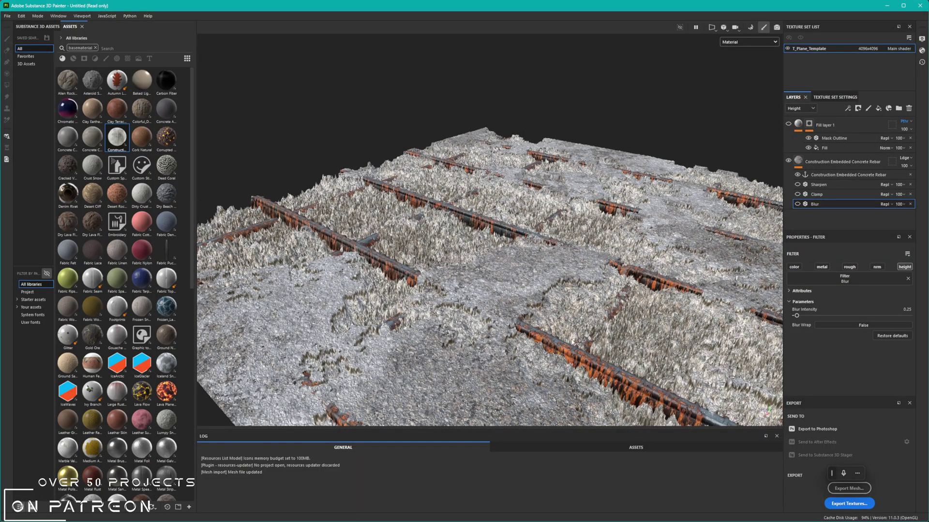
alt+drag(473, 238, 479, 271)
alt+drag(417, 267, 468, 265)
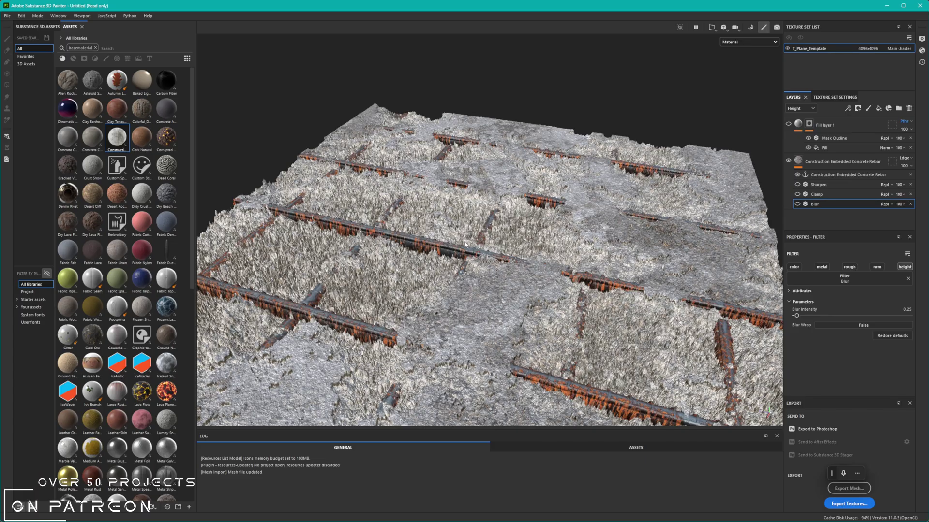
click(788, 125)
click(798, 204)
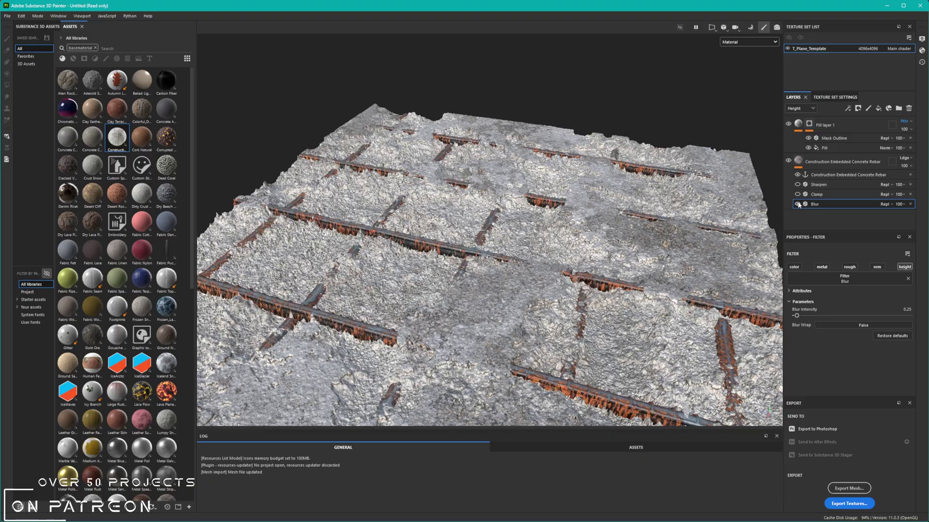
alt+drag(480, 211, 500, 181)
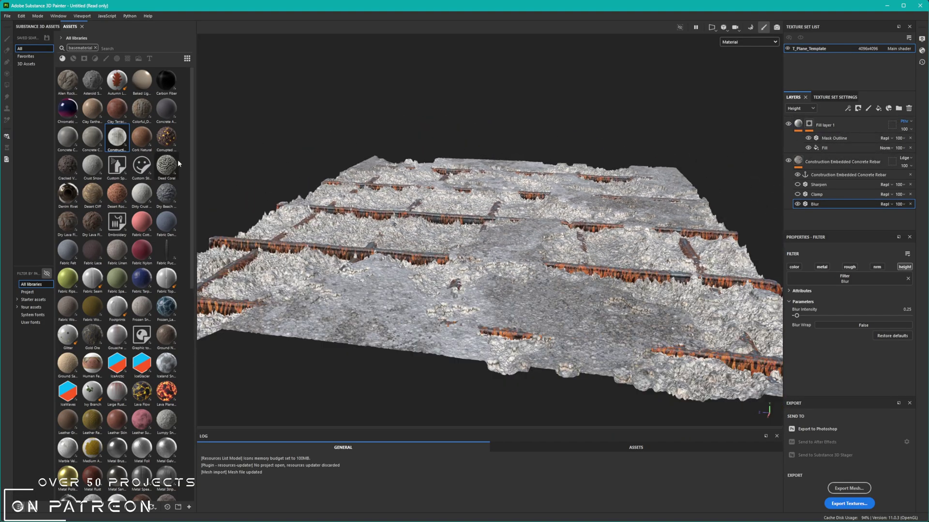
- Add the Corrupted Lava Rock material as the top fill layer and hide Fill layer 1 and the Construction Embedded Concrete Rebar layer
click(156, 136)
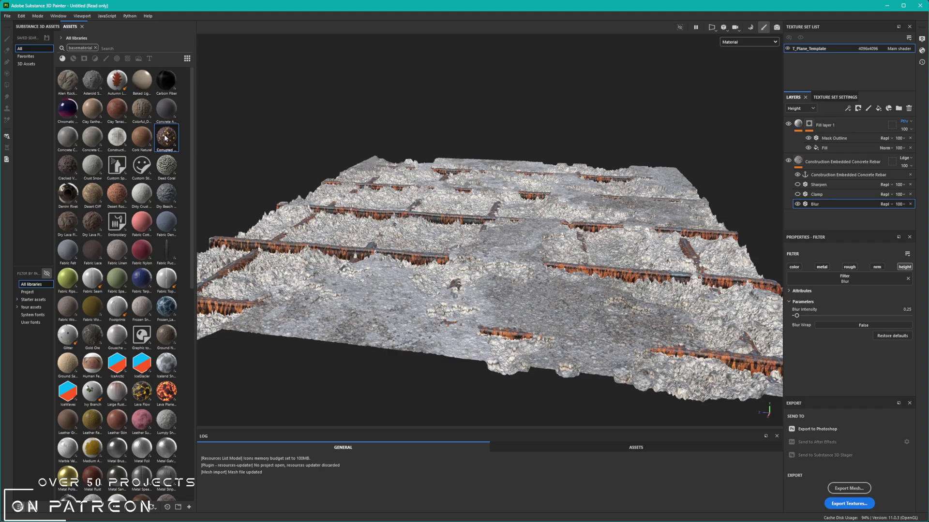
double_click(165, 138)
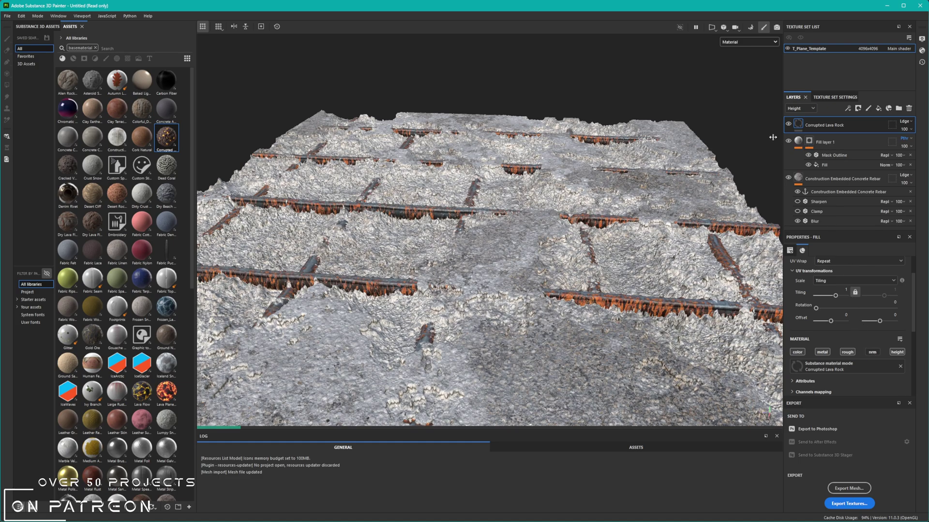
click(789, 178)
- Examine the displaced Corrupted Lava Rock surface up close and from several angles
alt+drag(454, 181, 590, 245)
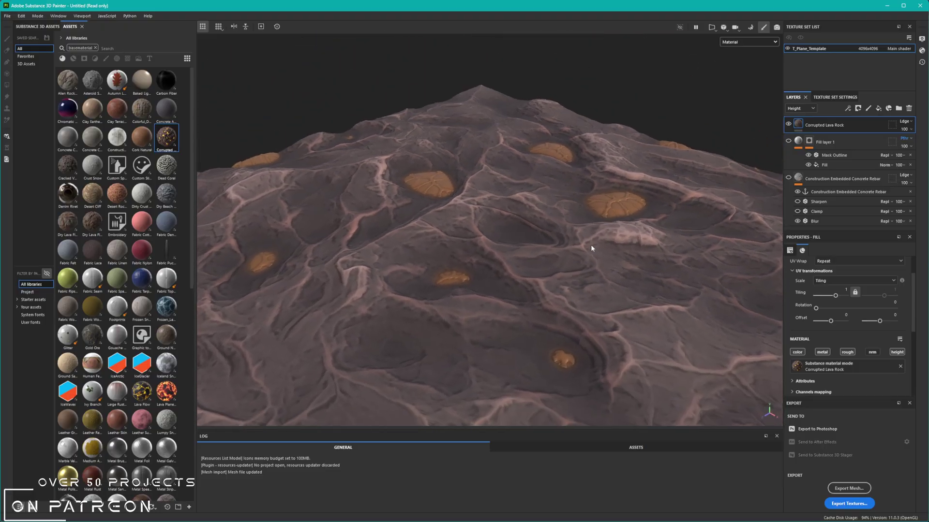
alt+middle_drag(577, 249, 599, 199)
alt+right_drag(599, 200, 500, 203)
alt+drag(500, 203, 537, 190)
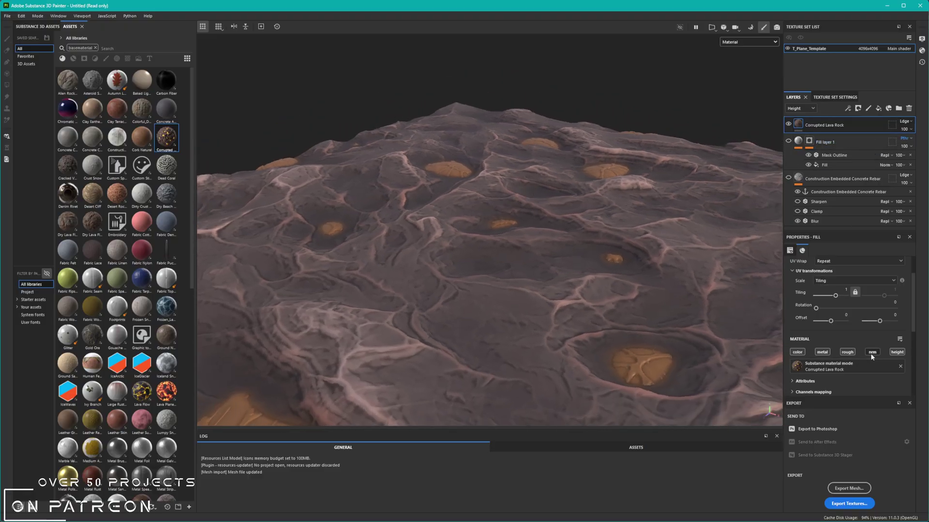
alt+drag(588, 242, 568, 217)
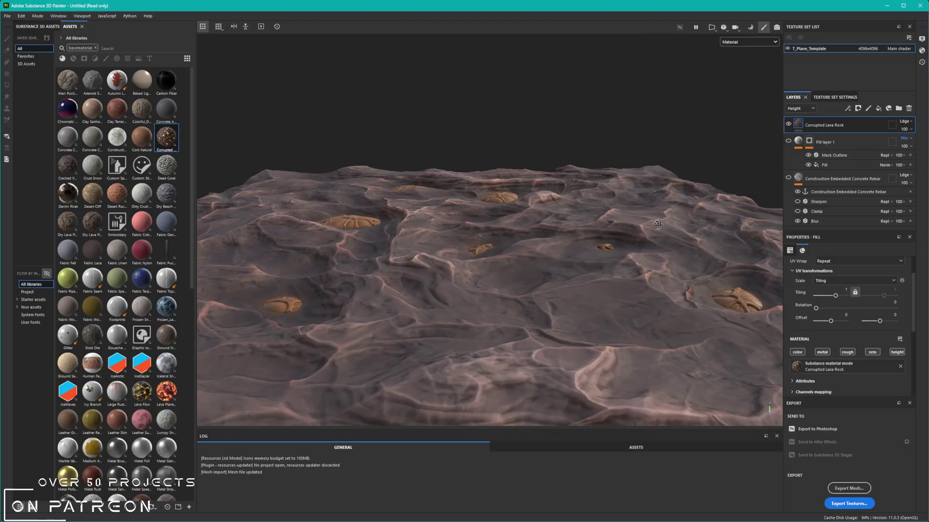
alt+right_drag(568, 217, 624, 215)
alt+drag(624, 216, 598, 256)
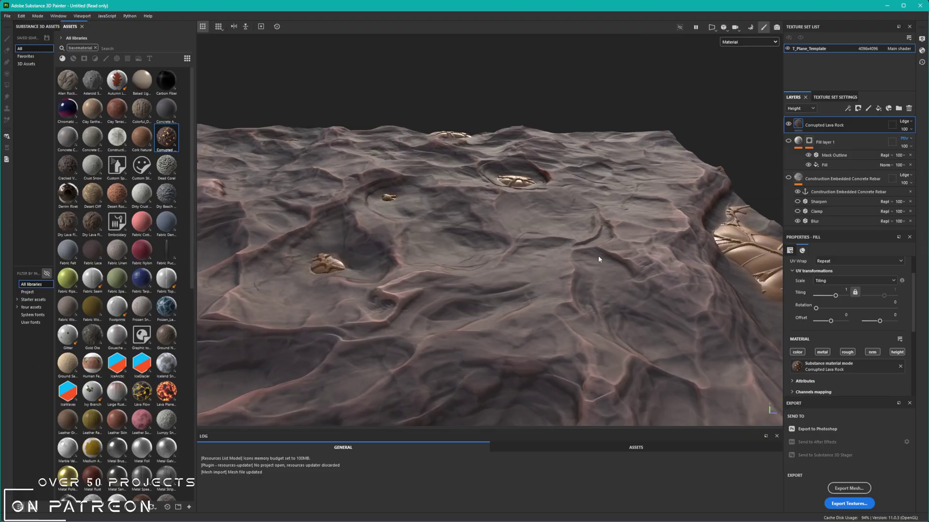
- Display the height channel in the viewport and examine the height map of the Corrupted Lava Rock material
click(745, 42)
click(748, 97)
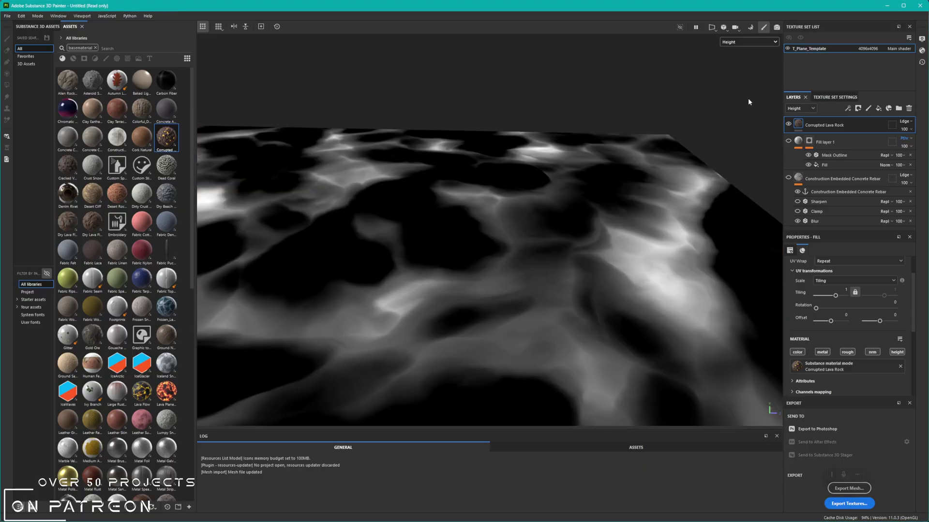
mouse_move(554, 239)
alt+mouse_down()
mouse_move(514, 158)
mouse_move(416, 270)
alt+mouse_up()
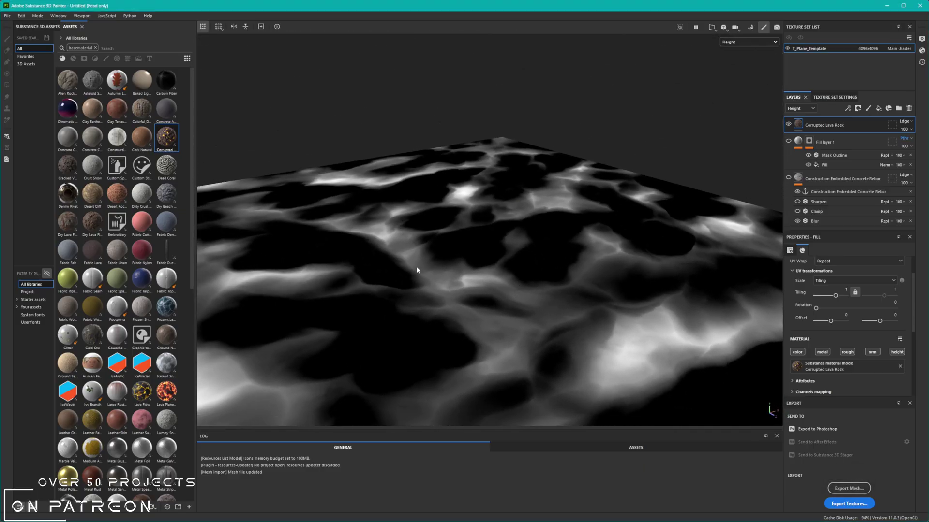
alt+drag(481, 293, 466, 323)
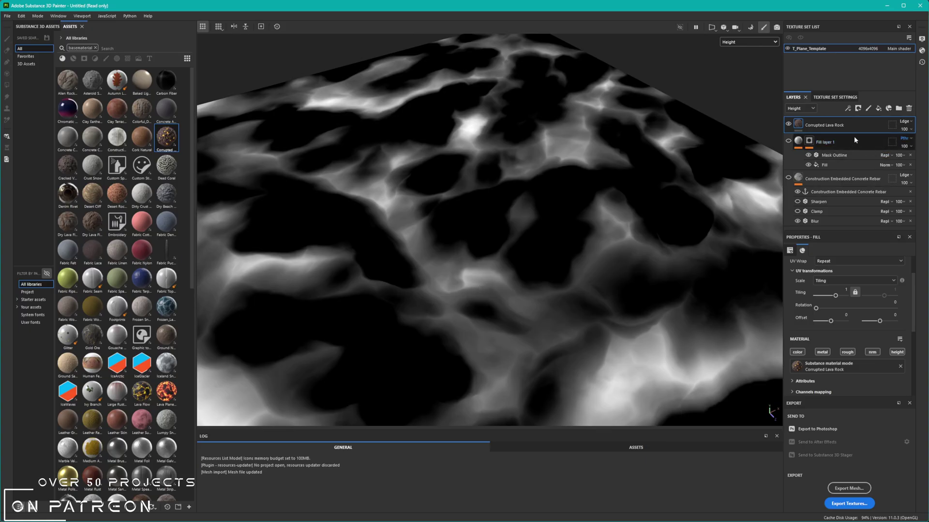
- Delete the Corrupted Lava Rock layer and add the Alien Rock Coral Formation material as the top fill layer
click(908, 111)
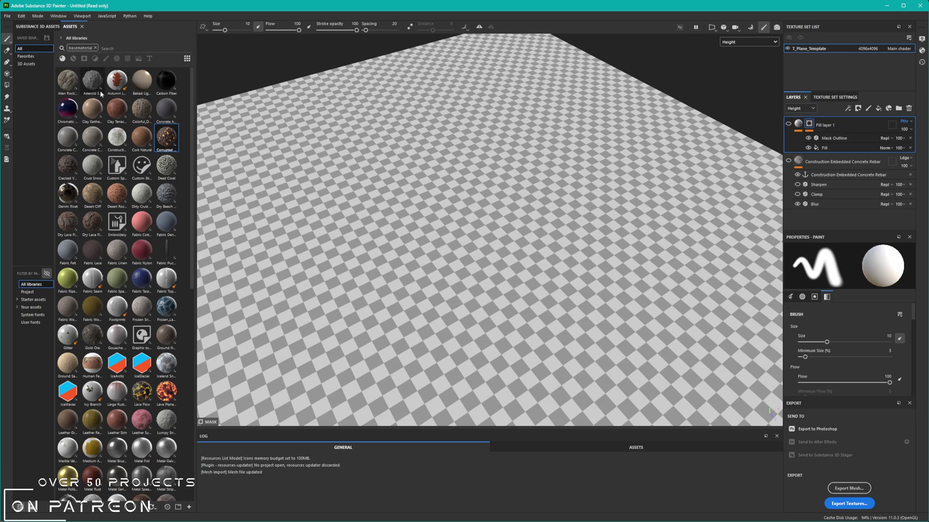
click(66, 92)
click(132, 109)
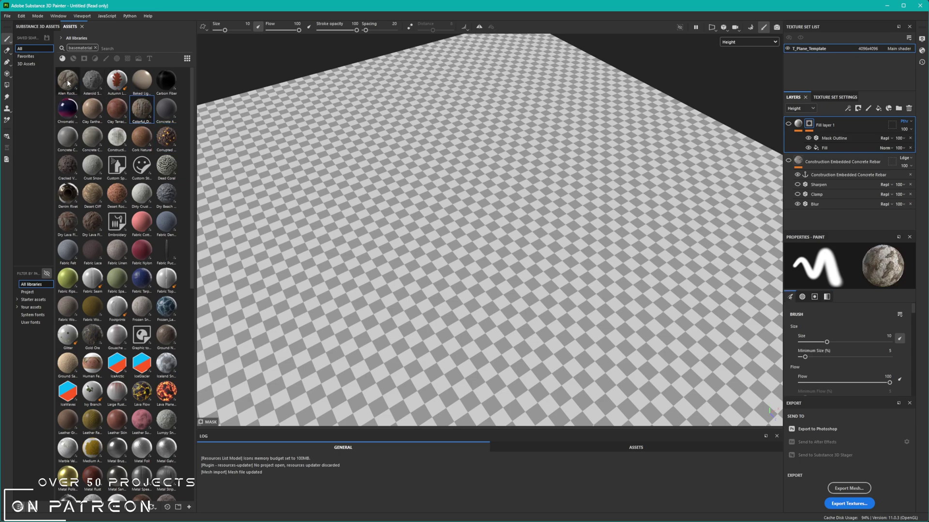
drag(68, 83, 472, 181)
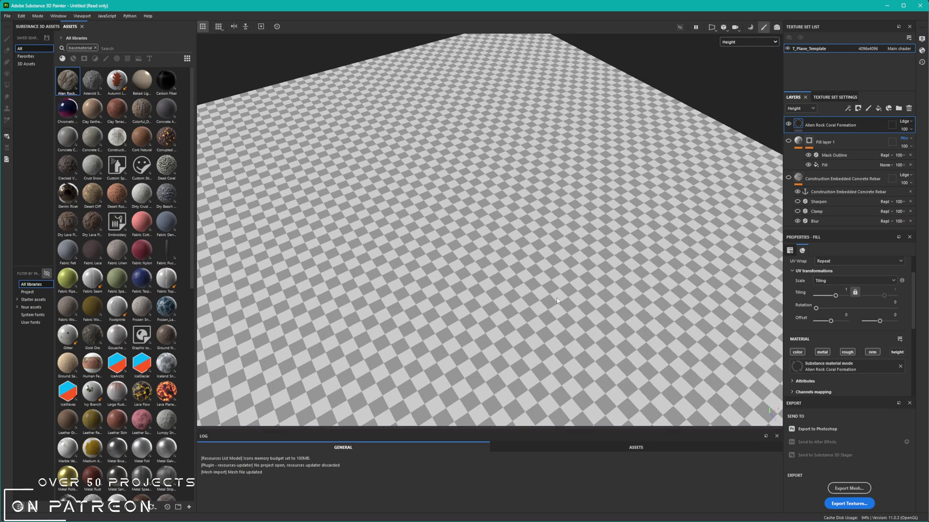
- Switch the viewport from the height channel to Material display and examine the Alien Rock Coral Formation surface
alt+drag(589, 304, 467, 275)
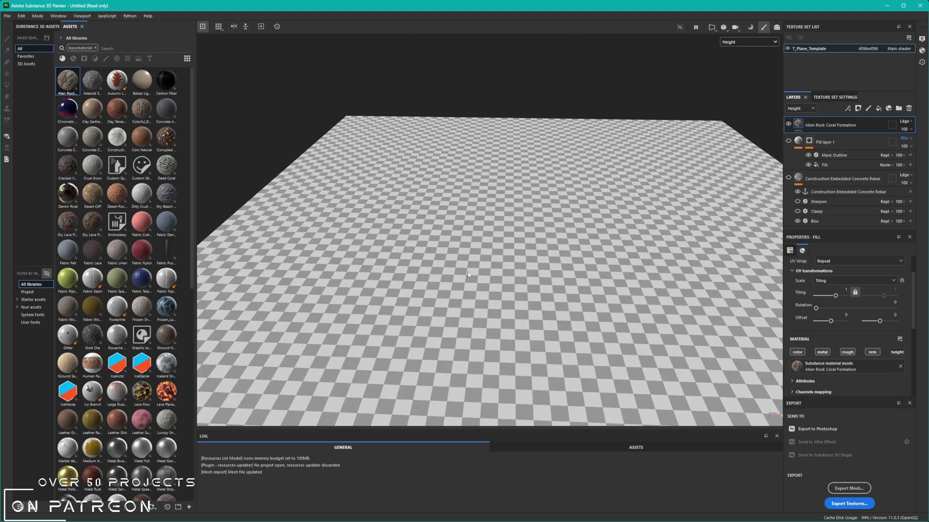
alt+right_drag(468, 275, 387, 300)
alt+middle_drag(387, 300, 380, 301)
alt+right_drag(380, 301, 493, 232)
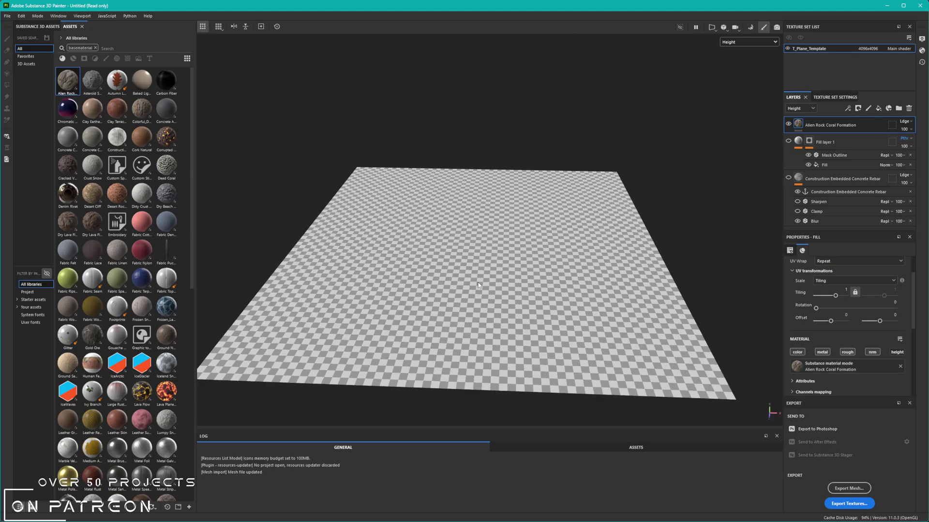
click(726, 45)
click(734, 54)
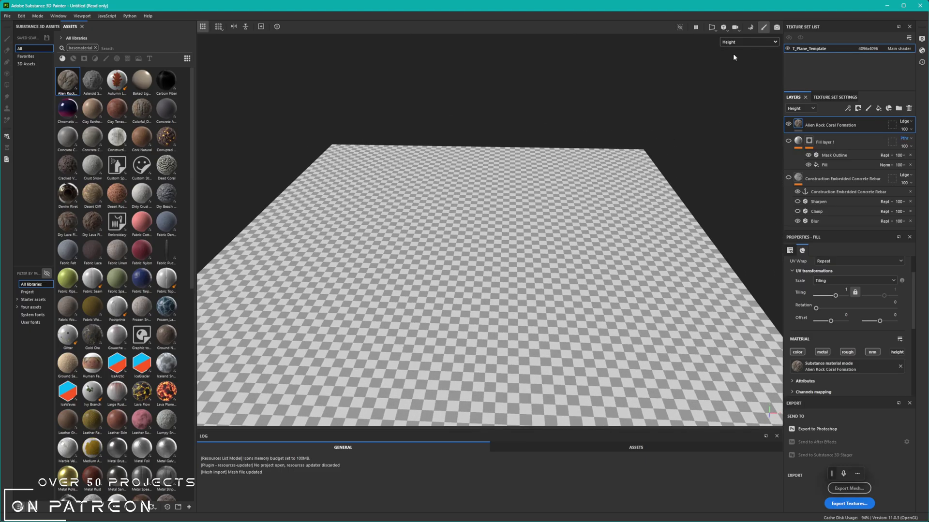
click(729, 43)
click(733, 59)
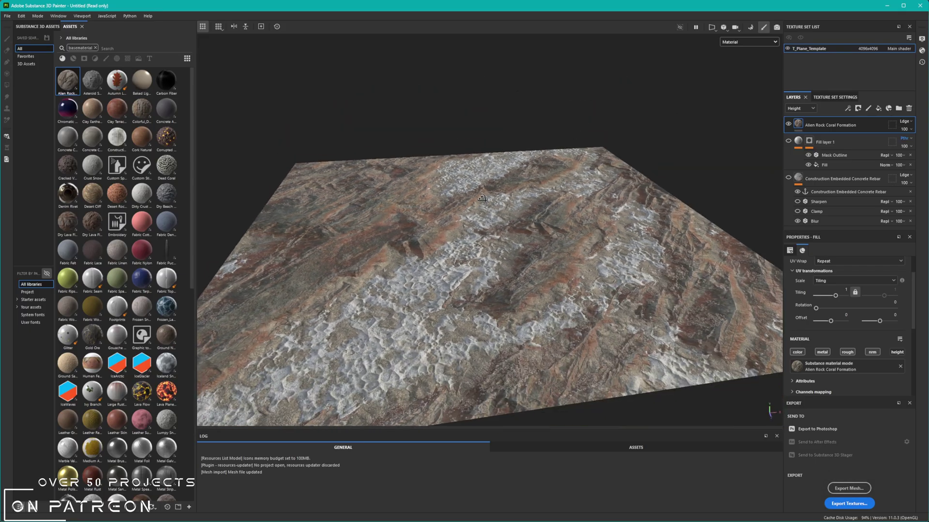
alt+drag(580, 283, 411, 270)
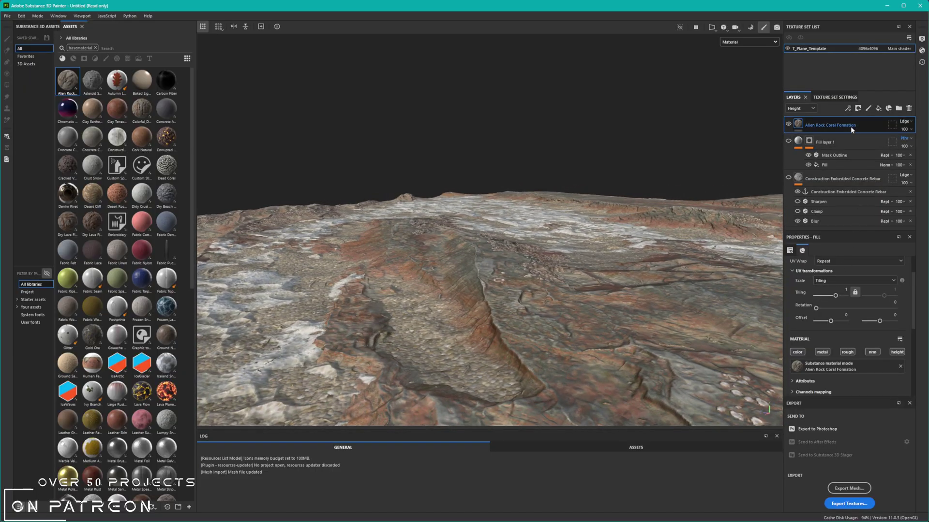
- Raise the main shader's displacement scale to 0.17 for the Alien Rock Coral Formation surface
click(900, 49)
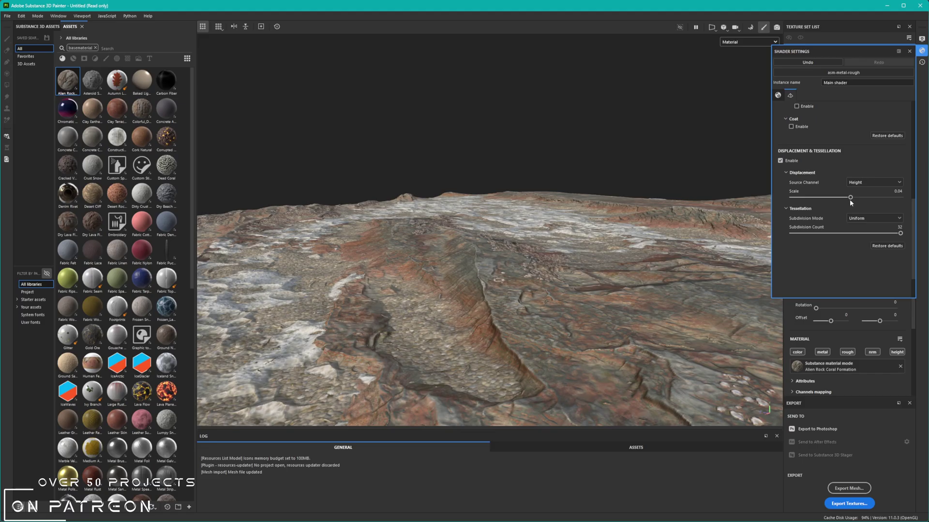
drag(850, 199, 865, 203)
alt+drag(503, 226, 584, 254)
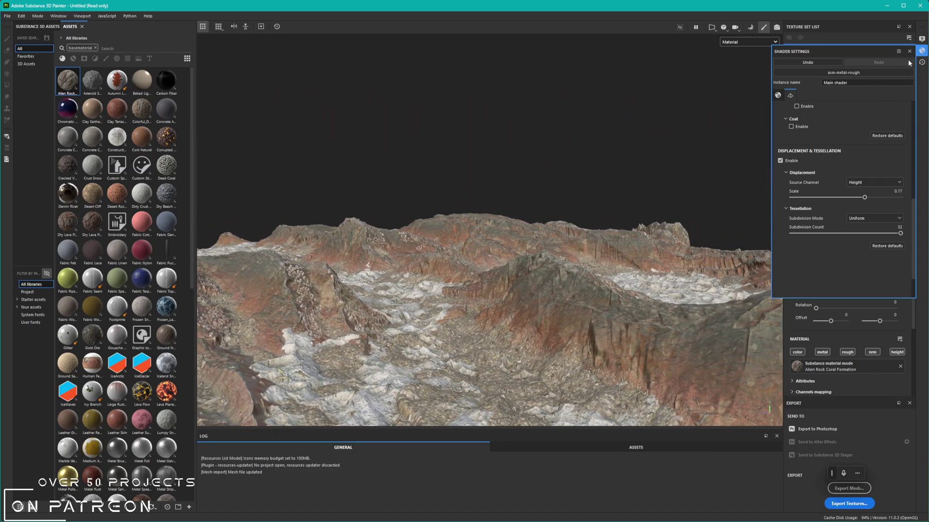
click(922, 50)
- Display the height channel in the viewport and examine the height map of the Alien Rock Coral Formation
click(757, 43)
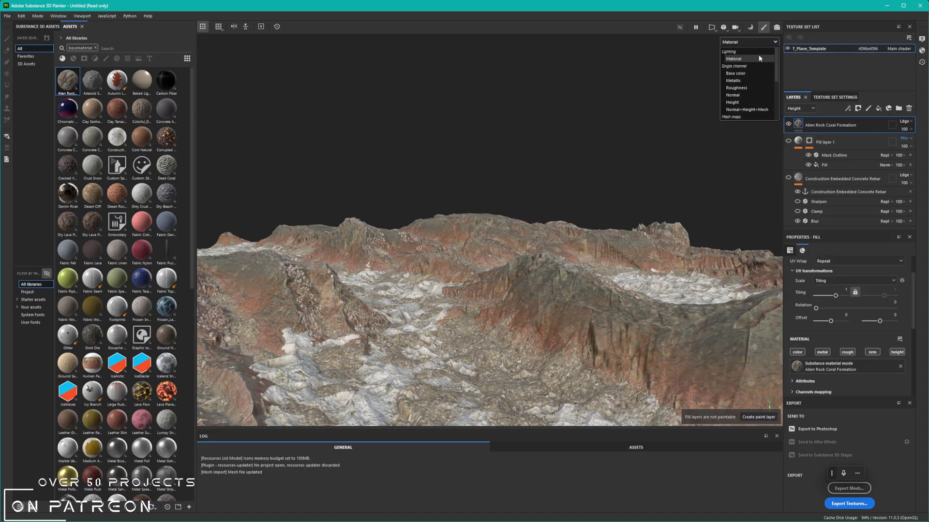
click(742, 103)
alt+drag(493, 212, 431, 204)
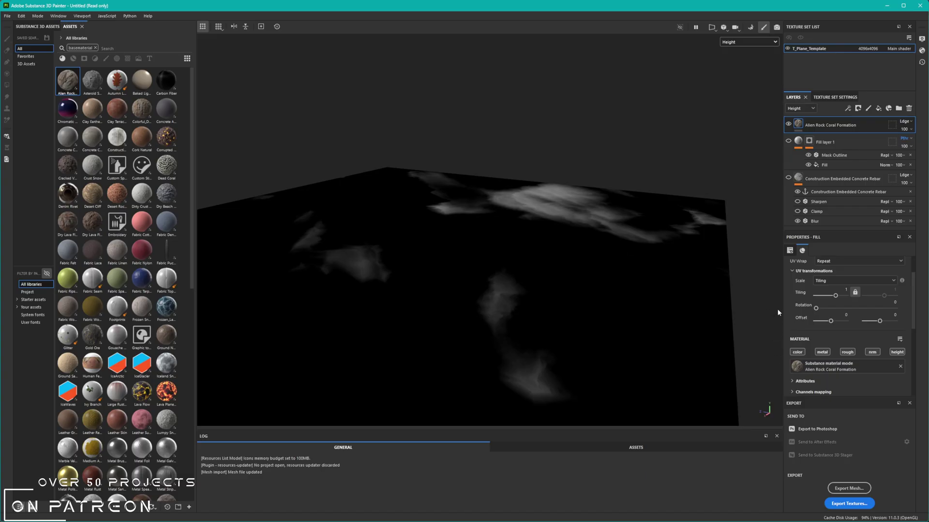
- Add Levels affecting the Height channel to the Alien Rock Coral Formation layer and lower the input black point to -0.435
right_click(798, 129)
click(804, 321)
click(827, 265)
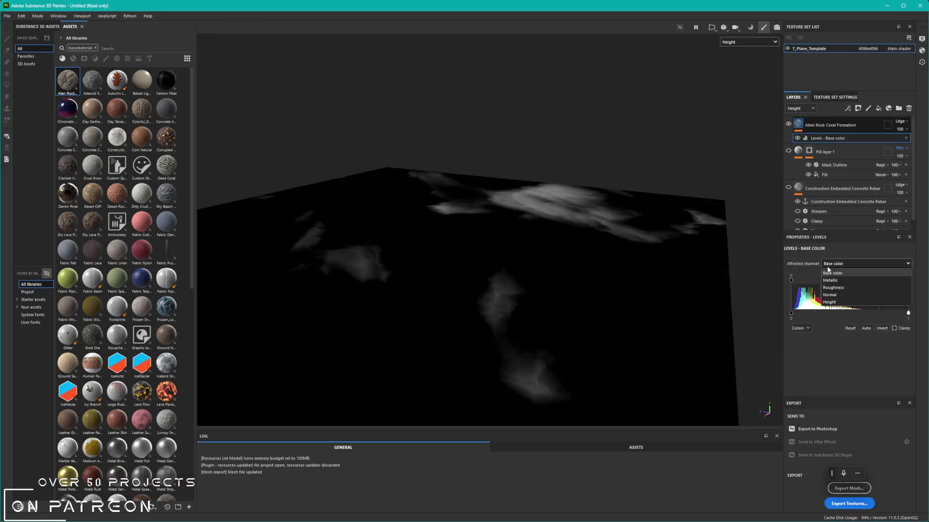
click(829, 302)
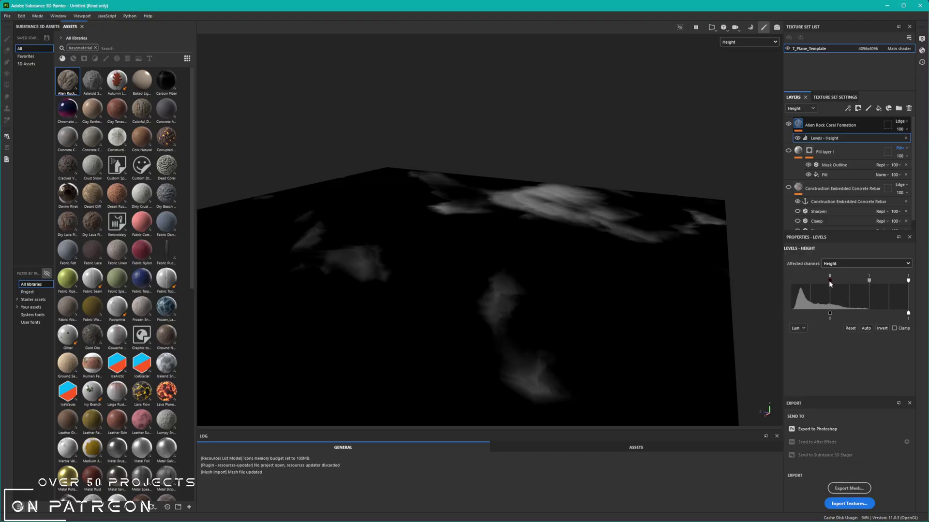
drag(829, 281, 796, 280)
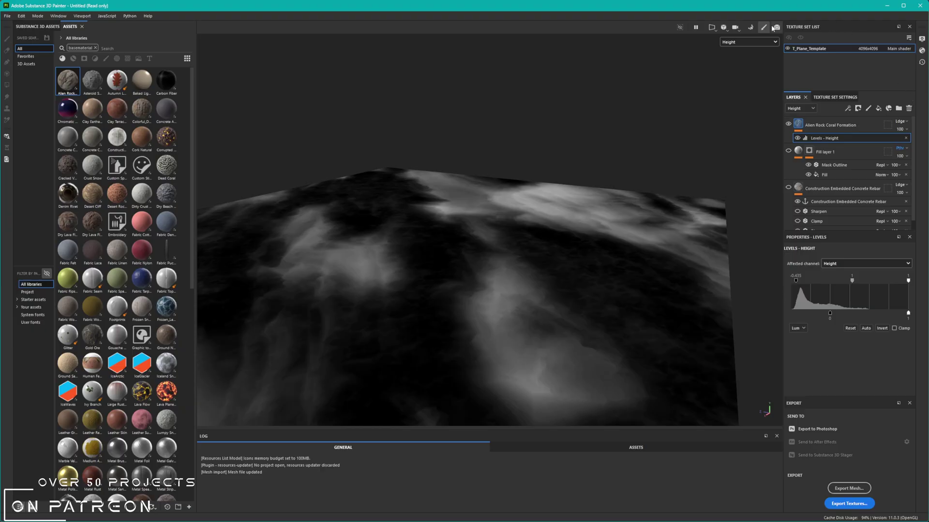
- Return the viewport to Material display, set the height Levels midpoint to 0.724 and lower the output black level
click(737, 42)
click(736, 58)
alt+drag(563, 155, 757, 229)
drag(851, 281, 835, 281)
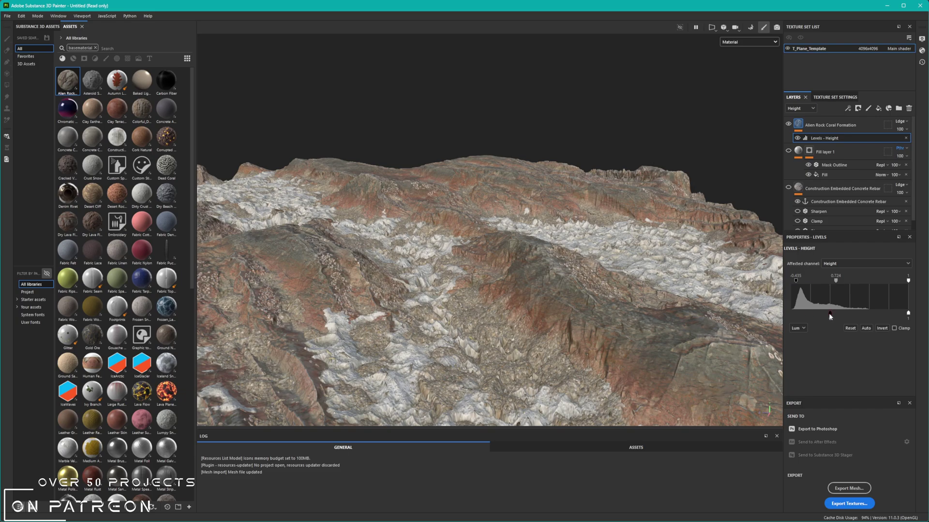
drag(829, 312, 815, 317)
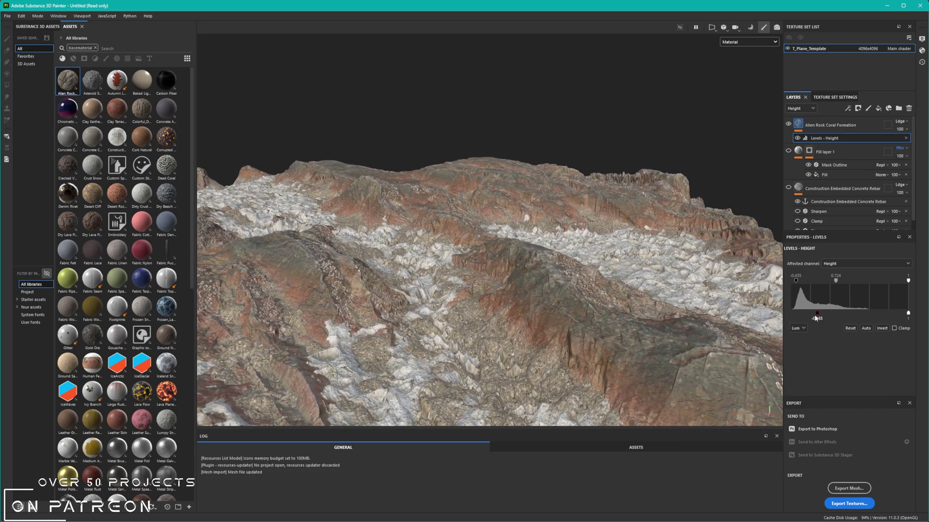
- Delete the Alien Rock Coral Formation layer and add the Colorful_Desert_Sandstone material as the top fill layer
click(844, 125)
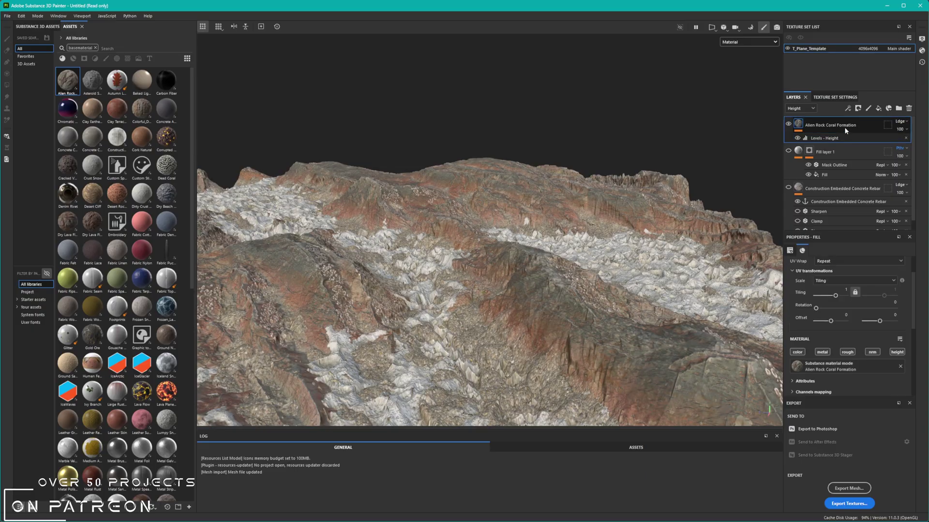
click(908, 110)
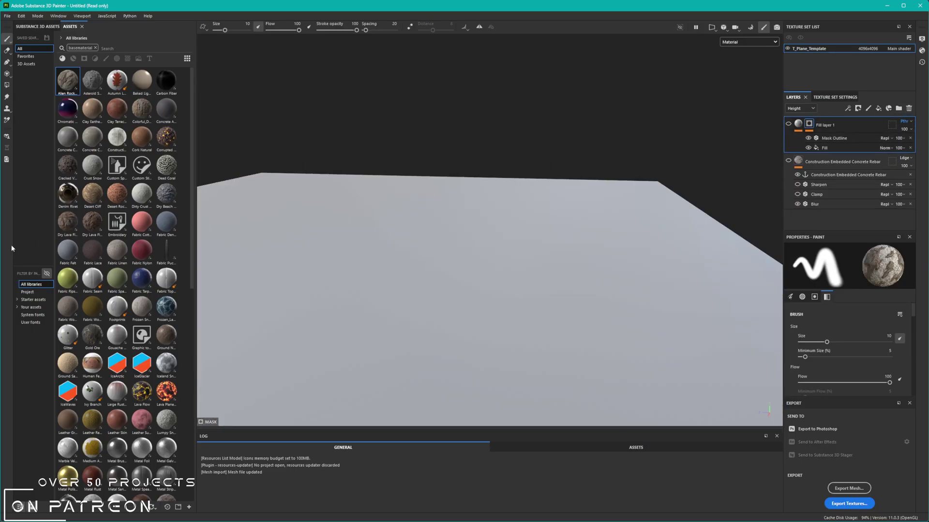
scroll(132, 226, down, 5)
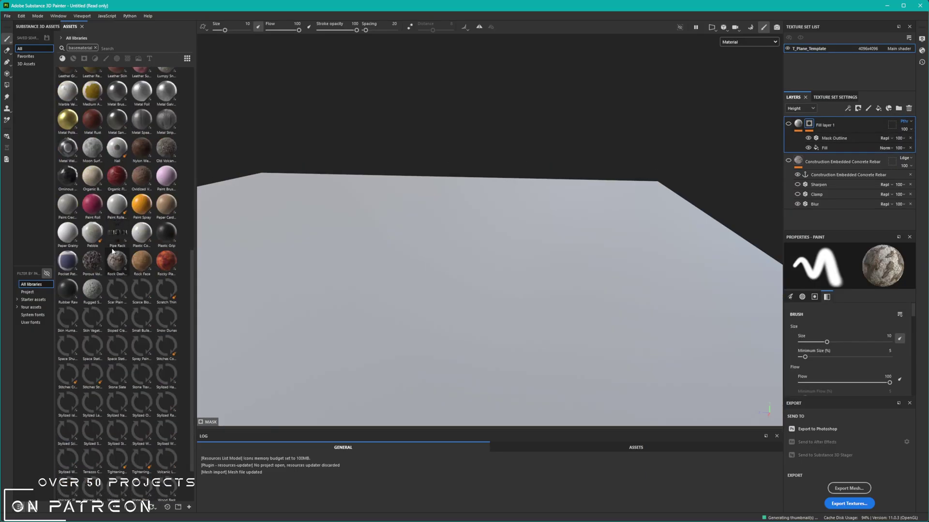
scroll(129, 308, up, 3)
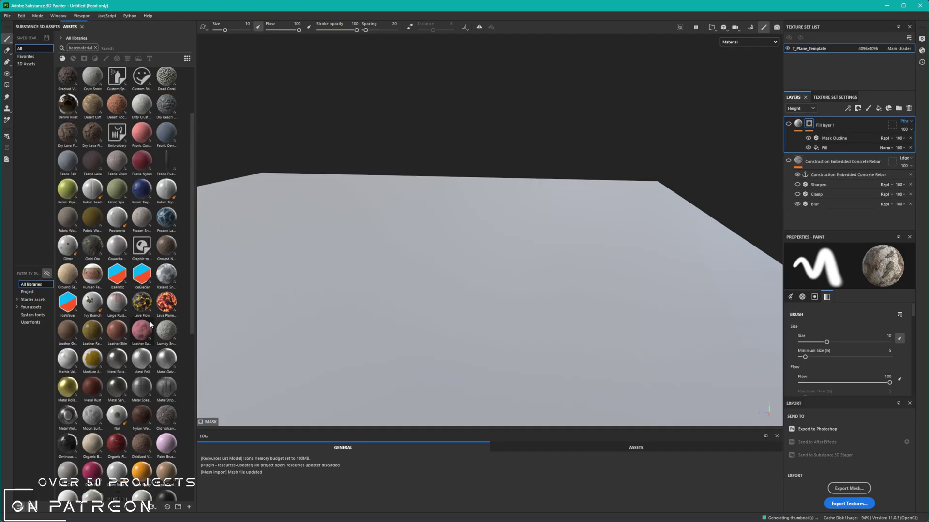
click(93, 245)
scroll(78, 237, up, 2)
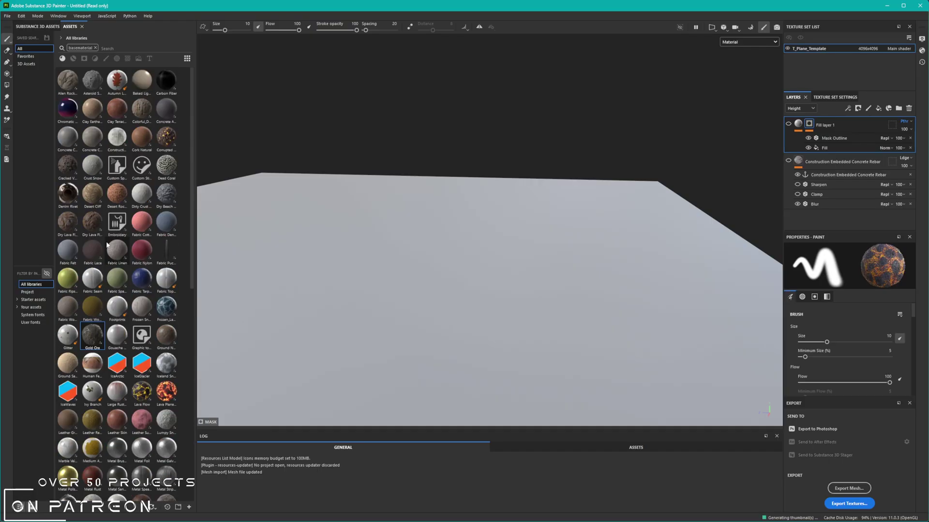
click(71, 224)
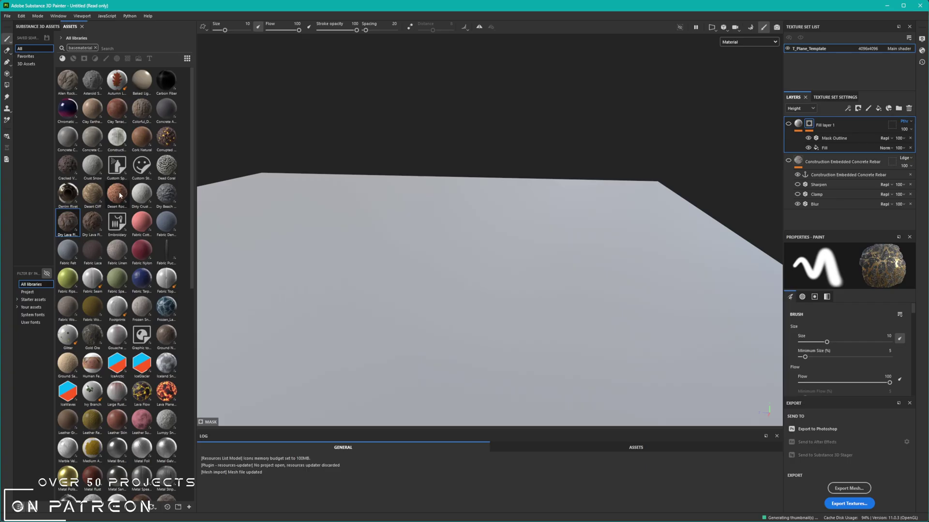
drag(141, 108, 399, 265)
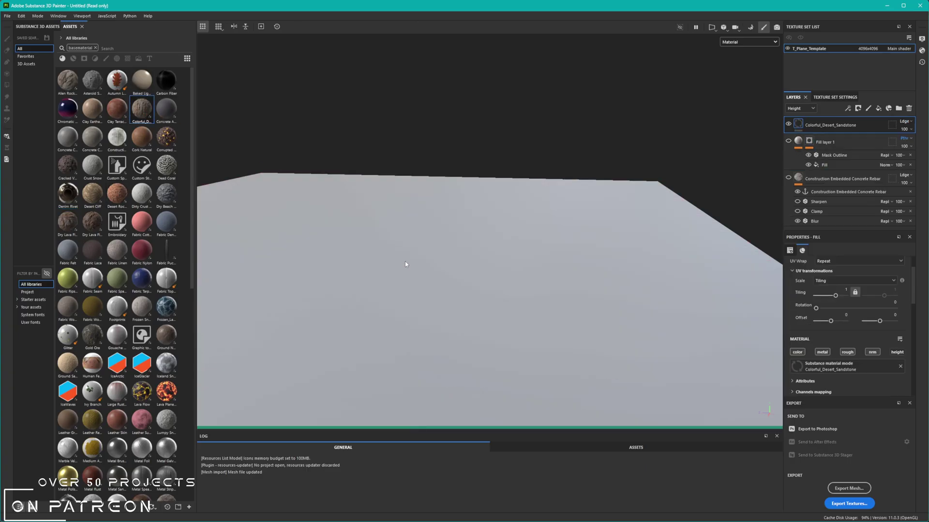
- Examine the Colorful_Desert_Sandstone surface and reduce the main shader's displacement scale to flatten its relief
alt+drag(456, 265, 624, 325)
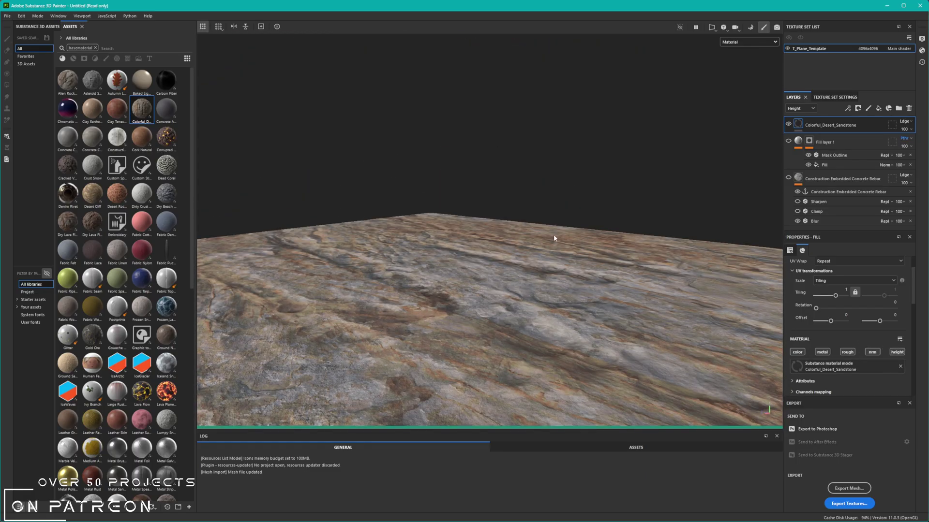
alt+drag(475, 249, 580, 301)
alt+drag(575, 302, 585, 323)
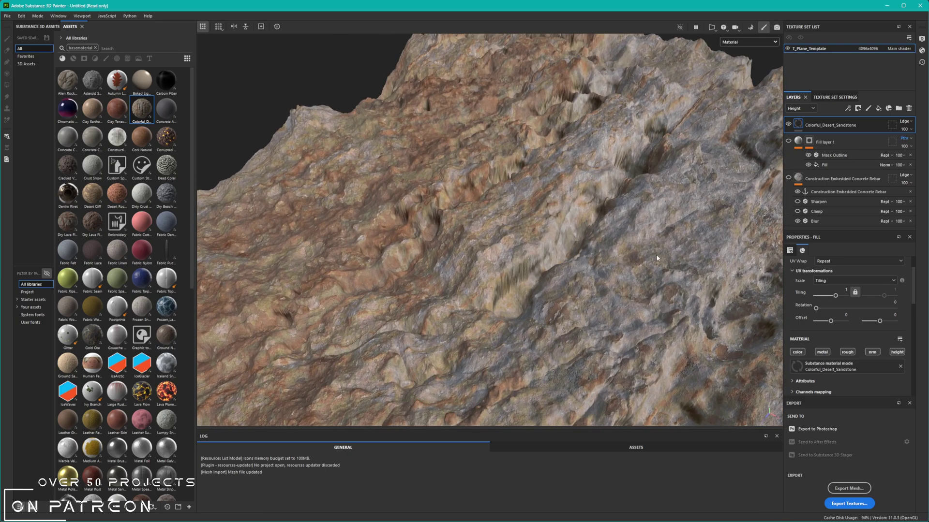
click(907, 49)
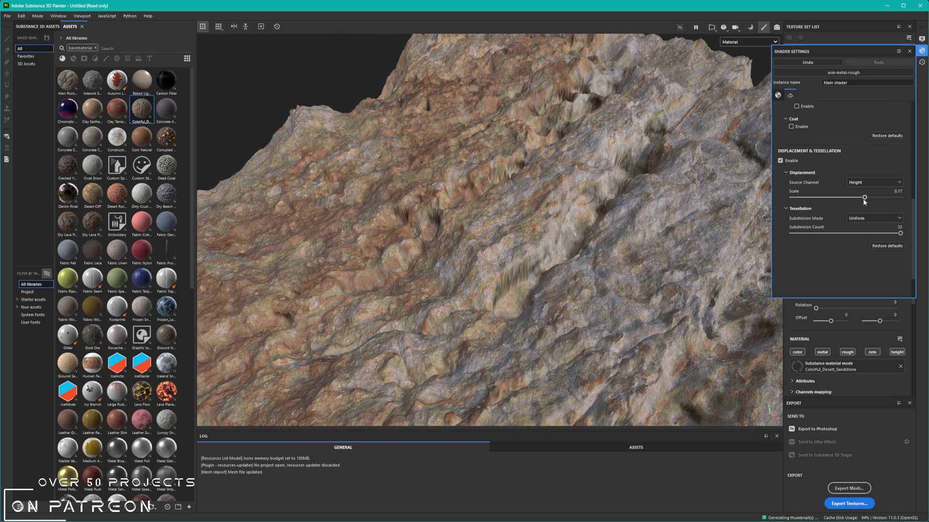
drag(864, 198, 851, 198)
alt+drag(564, 285, 441, 270)
click(922, 51)
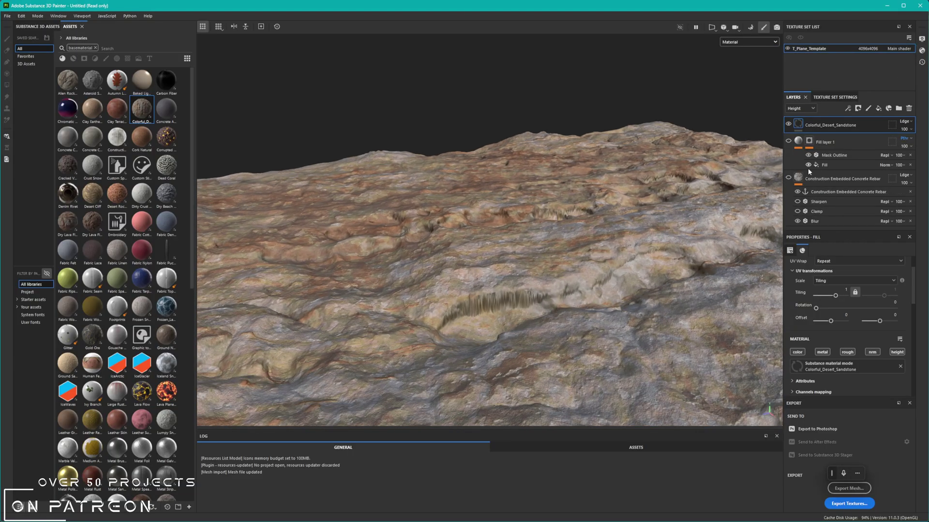
- Duplicate Fill layer 1 with its mask effects above the Colorful_Desert_Sandstone layer
click(823, 141)
click(820, 127)
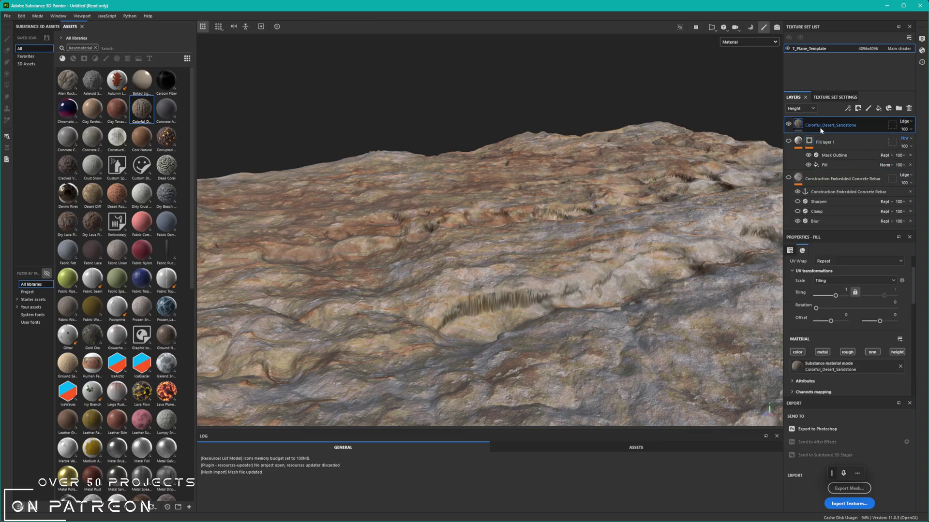
key(ctrl+v)
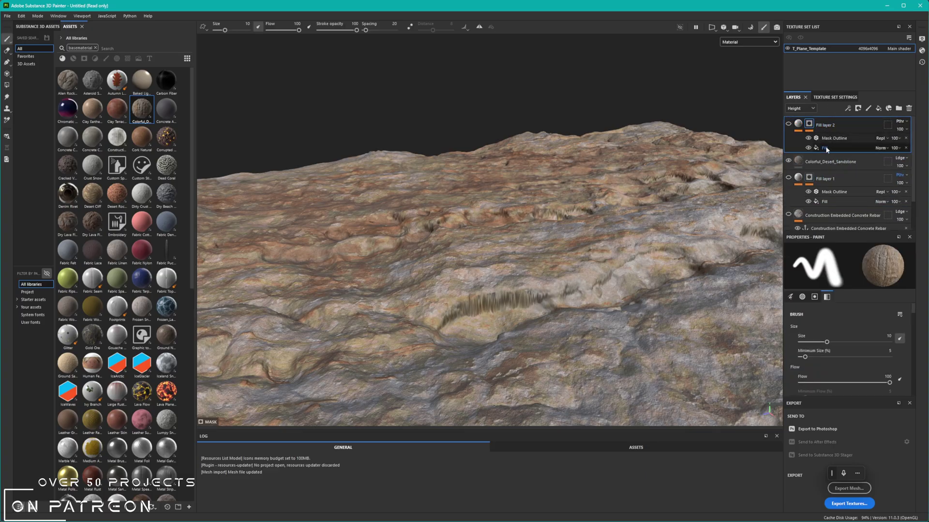
- Add an anchor point to the Colorful_Desert_Sandstone layer
click(799, 161)
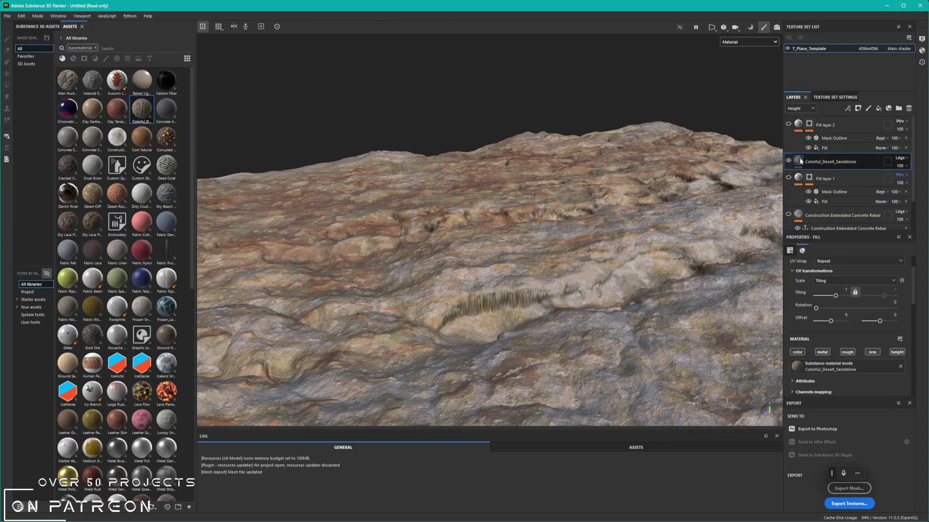
right_click(800, 162)
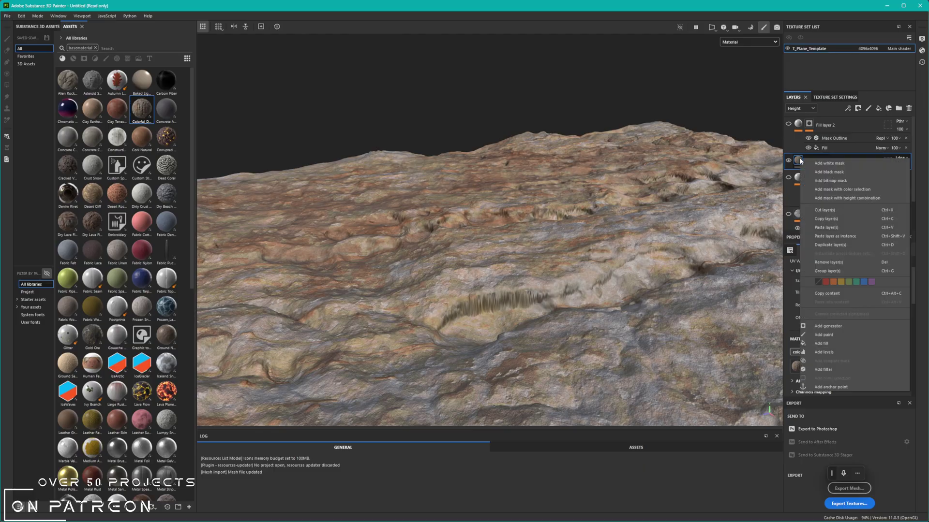
click(843, 386)
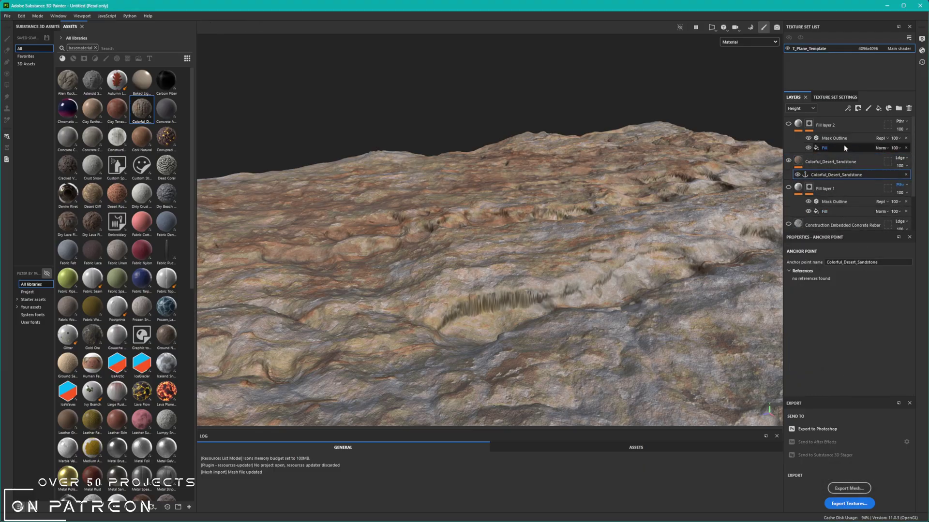
- Link the mask fill of Fill layer 2 to the Colorful_Desert_Sandstone anchor point, with Height as the referenced channel
click(823, 137)
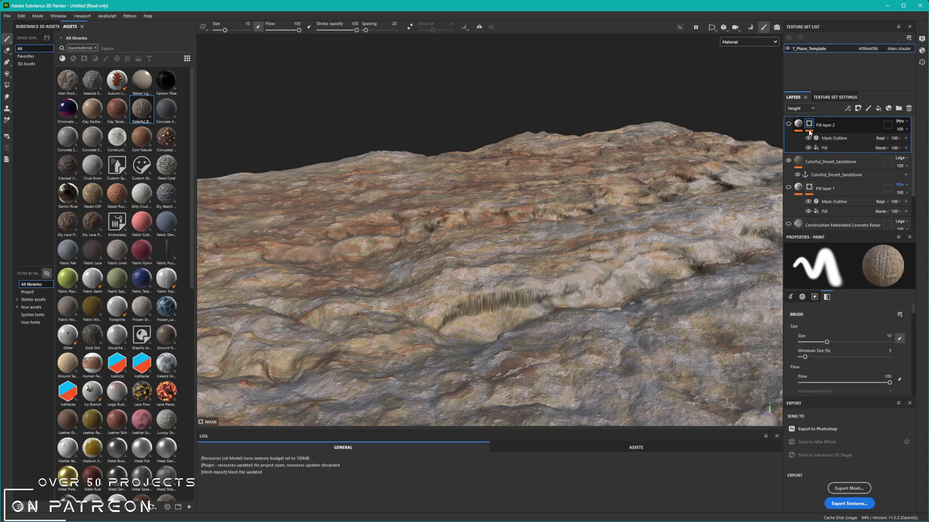
click(820, 147)
click(843, 359)
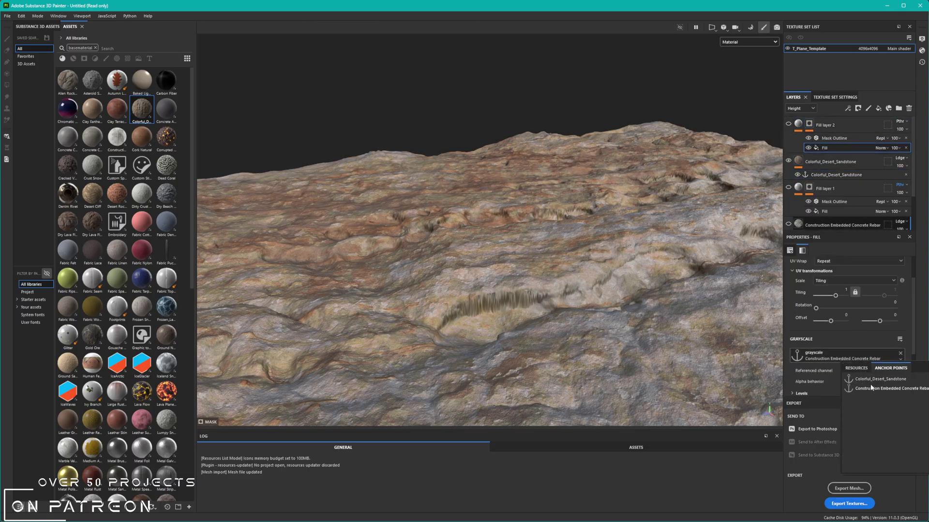
click(873, 382)
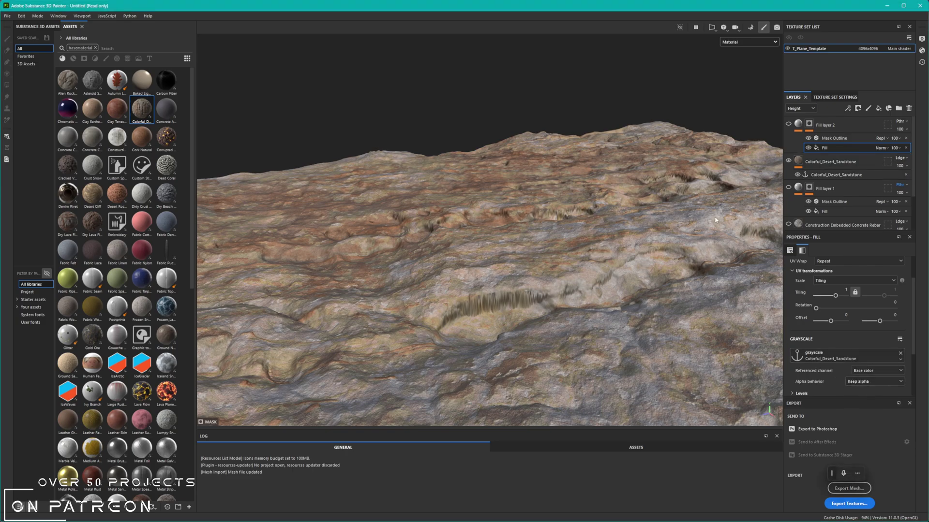
click(861, 371)
click(868, 416)
- Make Fill layer 2 visible and undo the stray Blur filter change on it
click(789, 124)
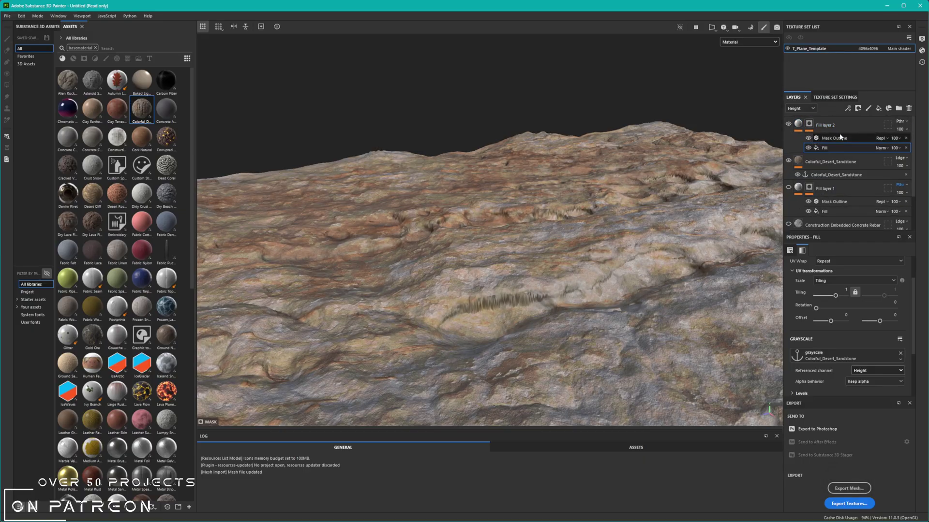
click(815, 129)
key(ctrl+z)
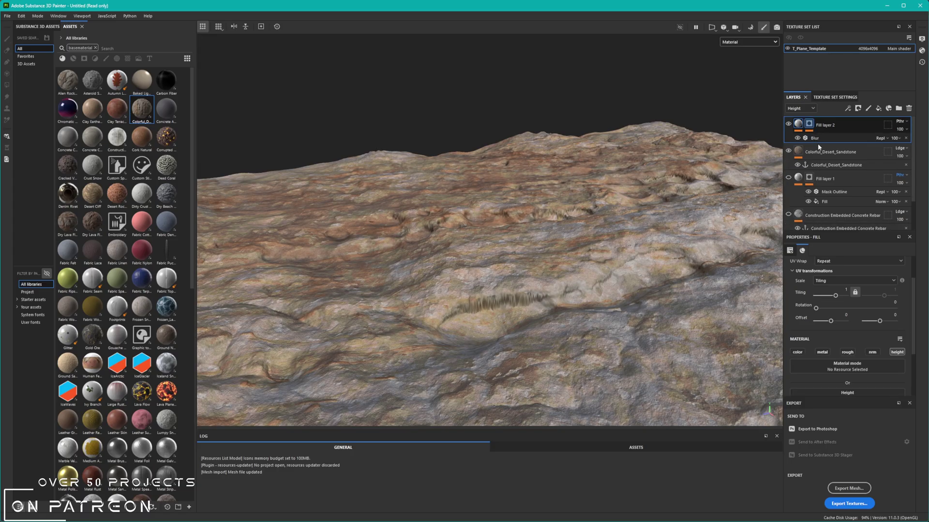
key(ctrl+z)
- Add a Blur filter to the Colorful_Desert_Sandstone layer and restrict it to the height channel
click(795, 163)
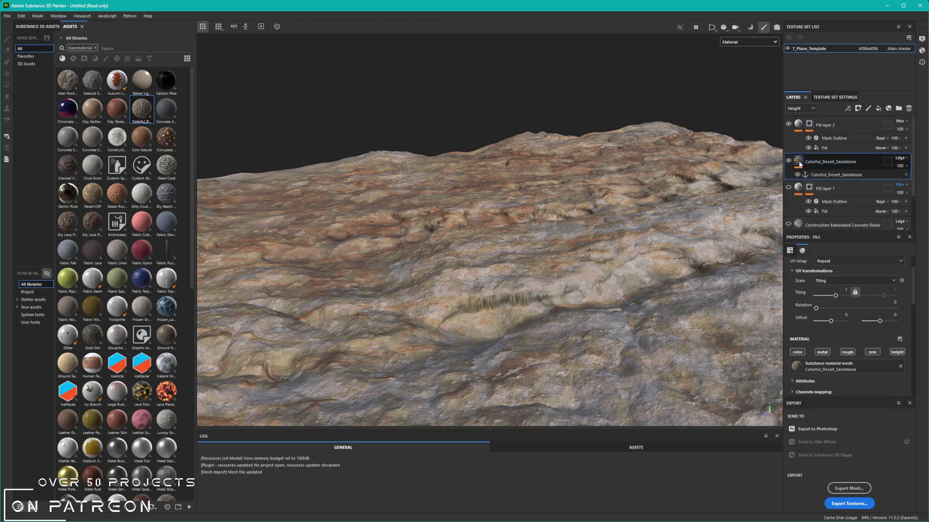
right_click(800, 164)
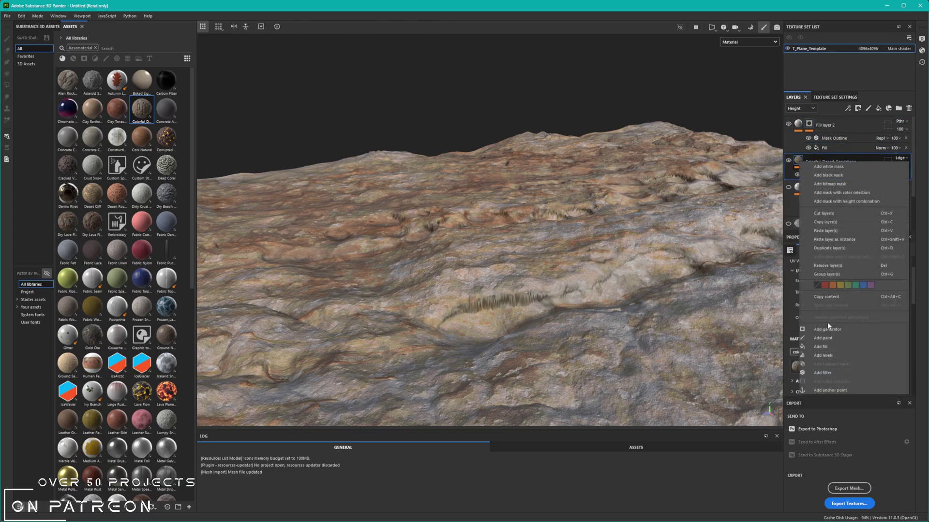
click(831, 371)
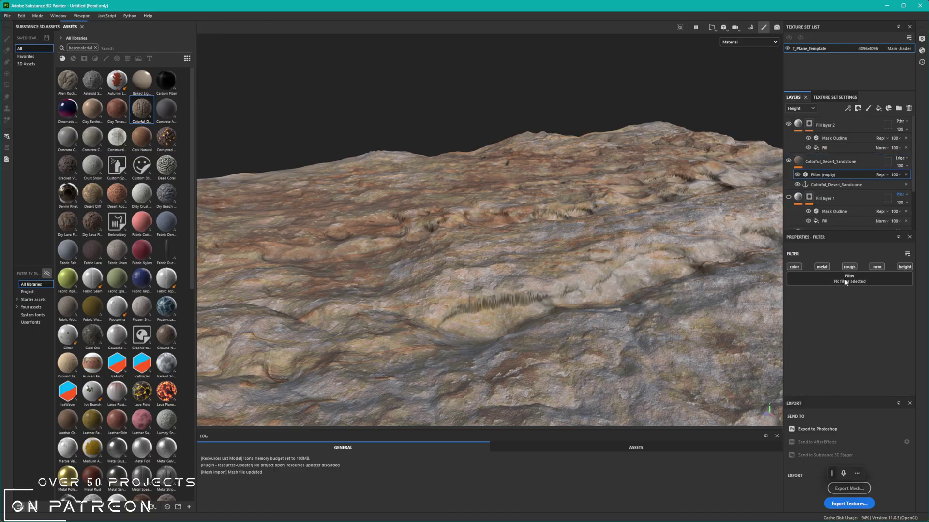
click(846, 282)
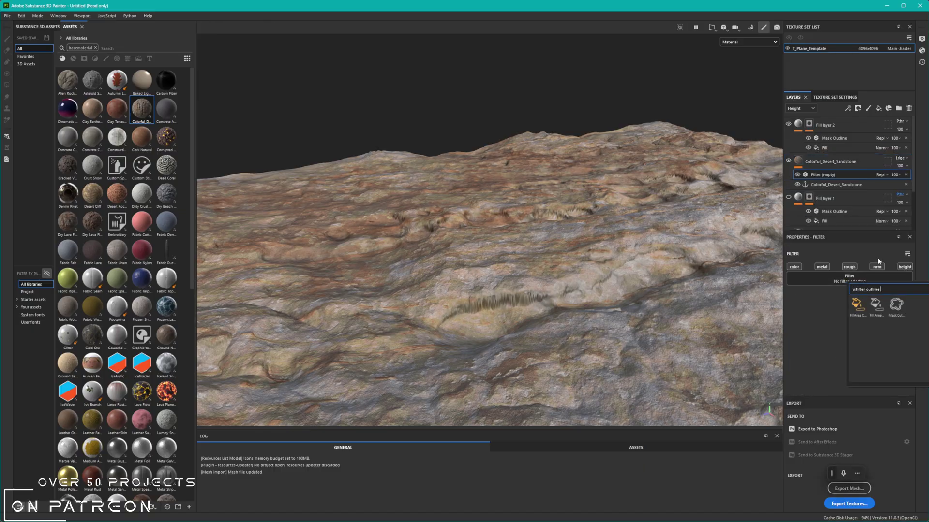
key(BackSpace)
key(BackSpace)
text(blur)
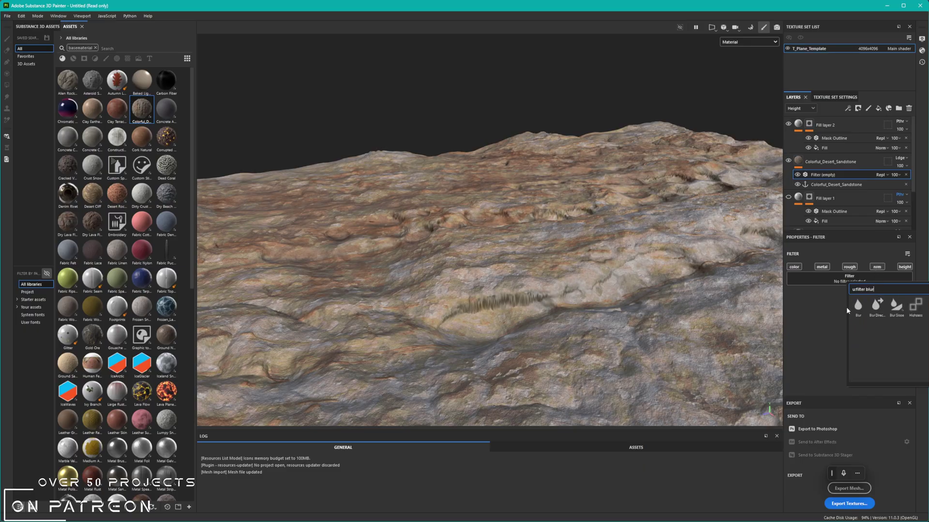
click(847, 308)
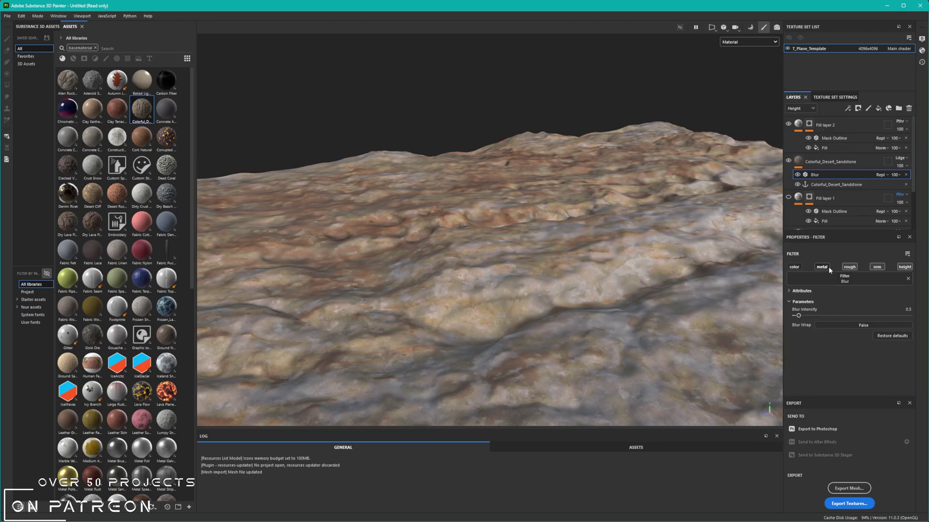
click(876, 267)
alt+drag(543, 218, 453, 222)
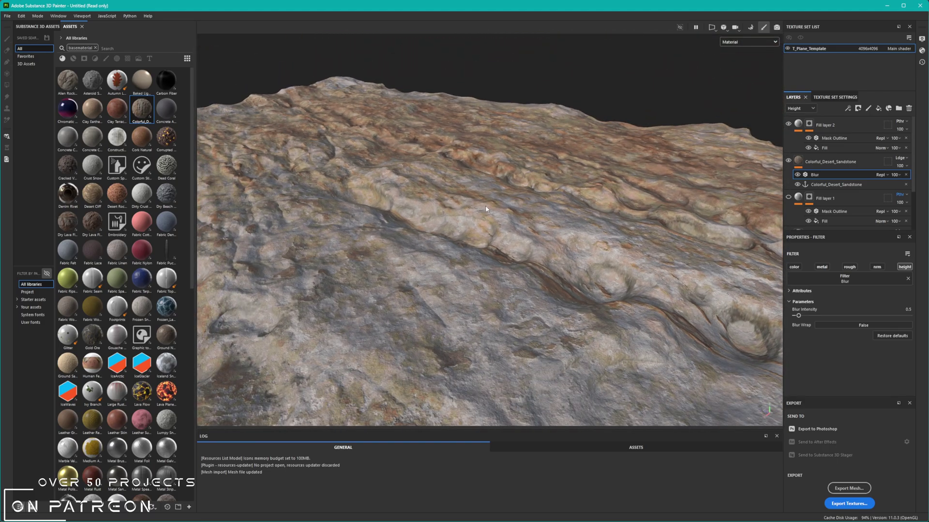
- Raise the main shader's displacement scale to 0.12 and inspect the sandstone relief from the plane's edge
click(922, 50)
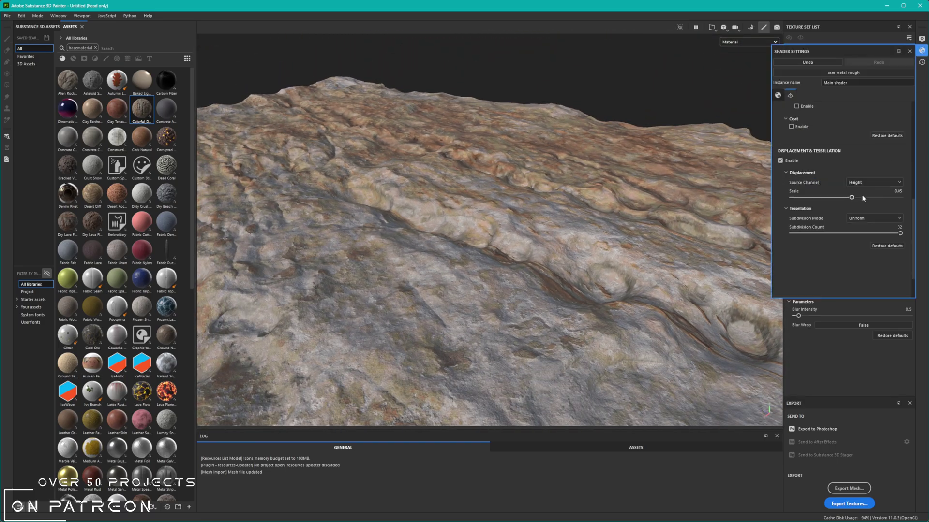
drag(851, 198, 859, 198)
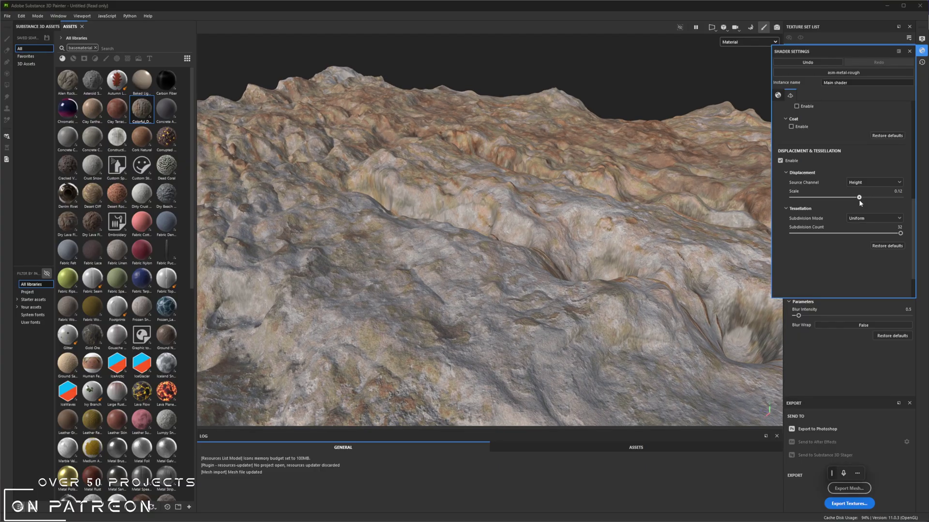
alt+drag(584, 207, 470, 275)
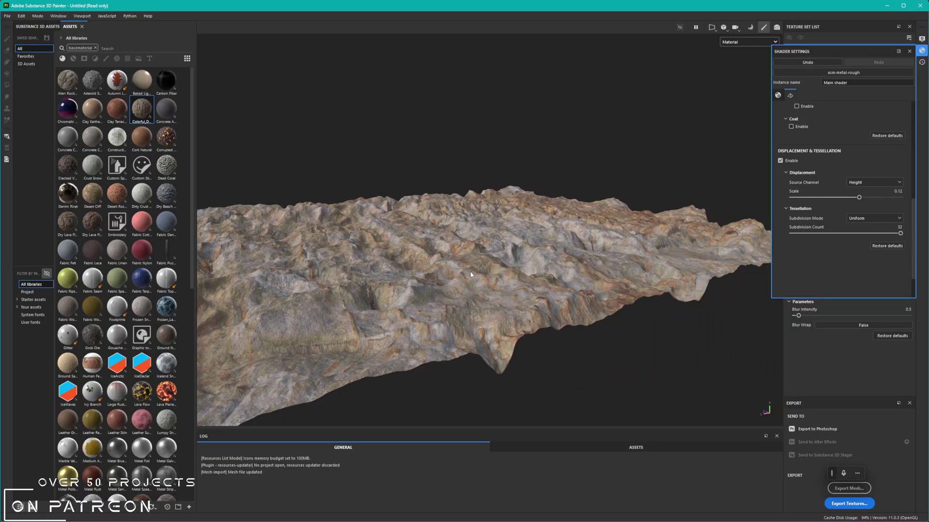
alt+drag(572, 249, 454, 290)
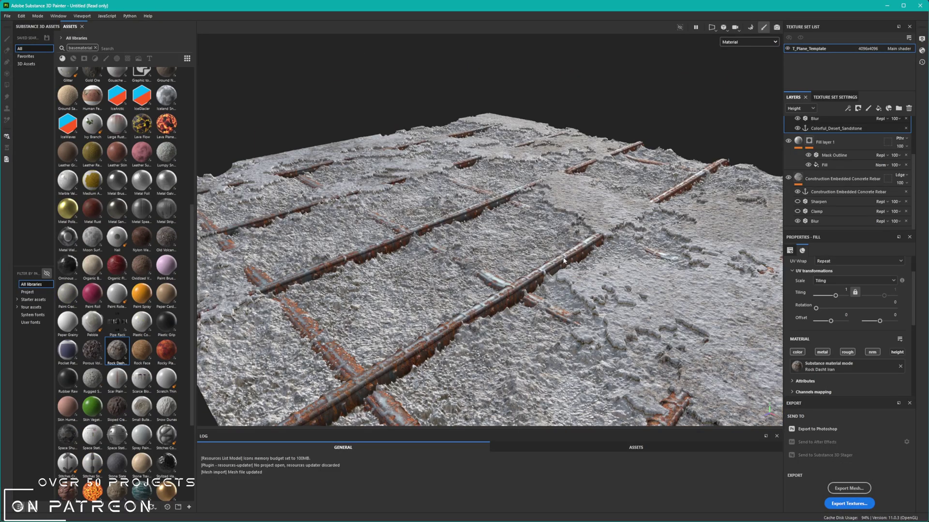
- Try Sloped Cracked Basalt as the Construction Embedded Concrete Rebar layer's material, with the height channel enabled
click(832, 179)
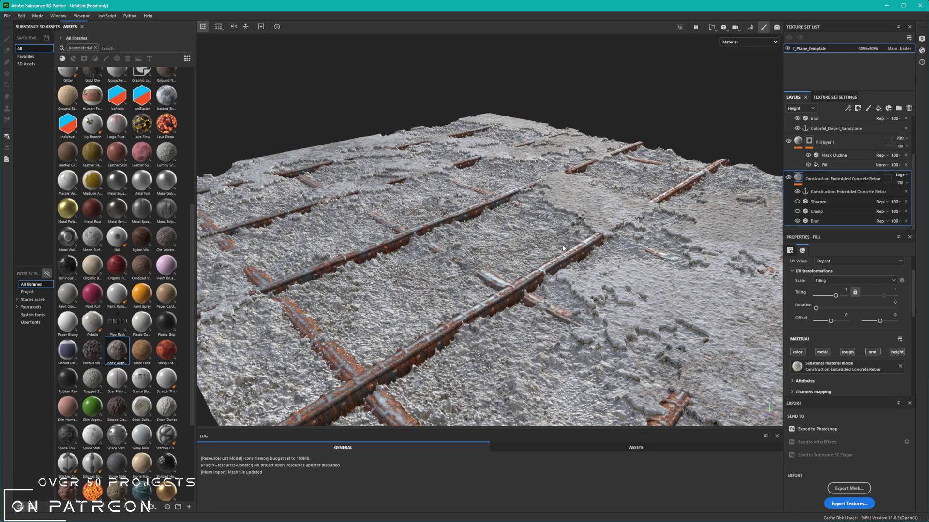
alt+drag(563, 248, 522, 216)
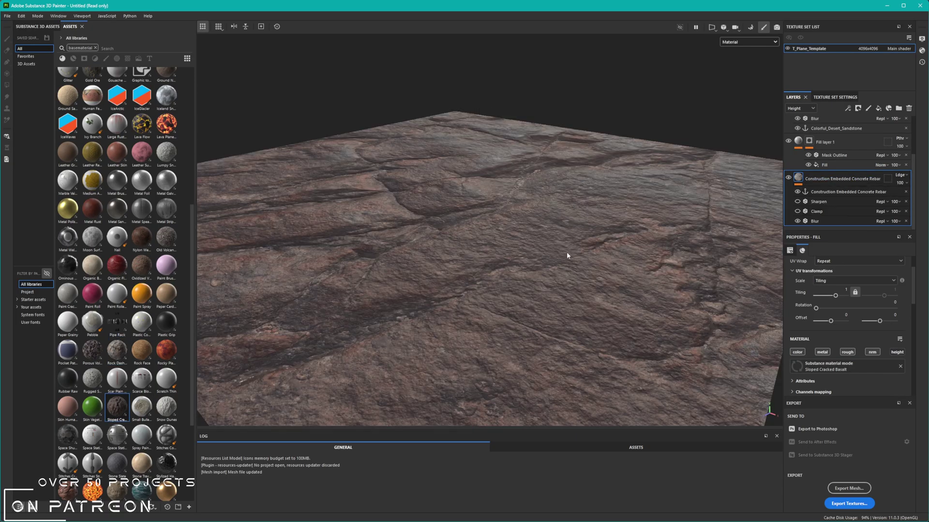
alt+drag(536, 236, 508, 201)
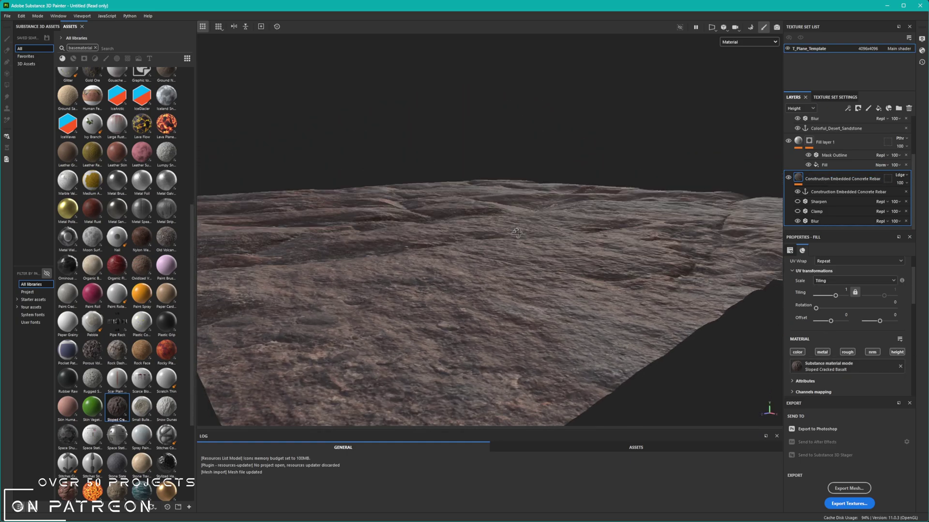
alt+drag(517, 233, 462, 231)
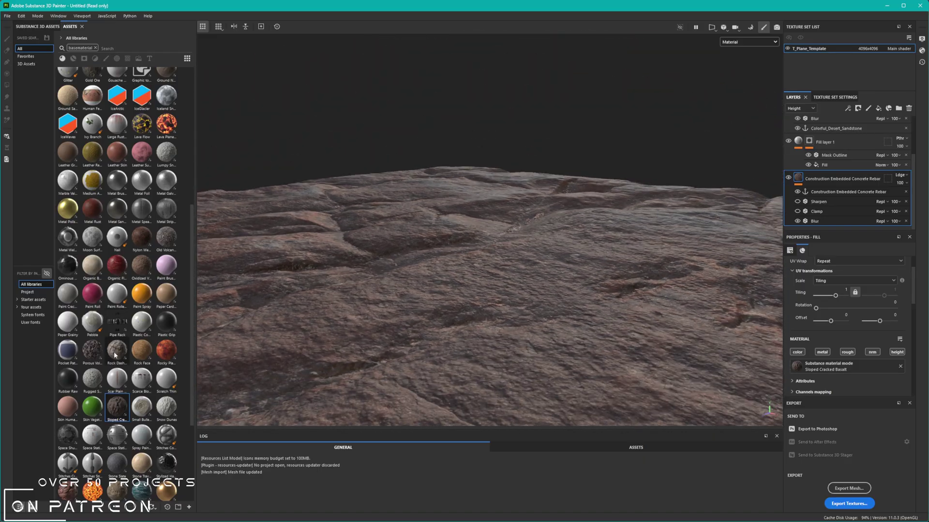
- Swap the Construction Embedded Concrete Rebar layer's material for Volcanic Lava Flow and enable its height channel
scroll(133, 363, down, 5)
drag(166, 402, 817, 173)
drag(814, 227, 835, 370)
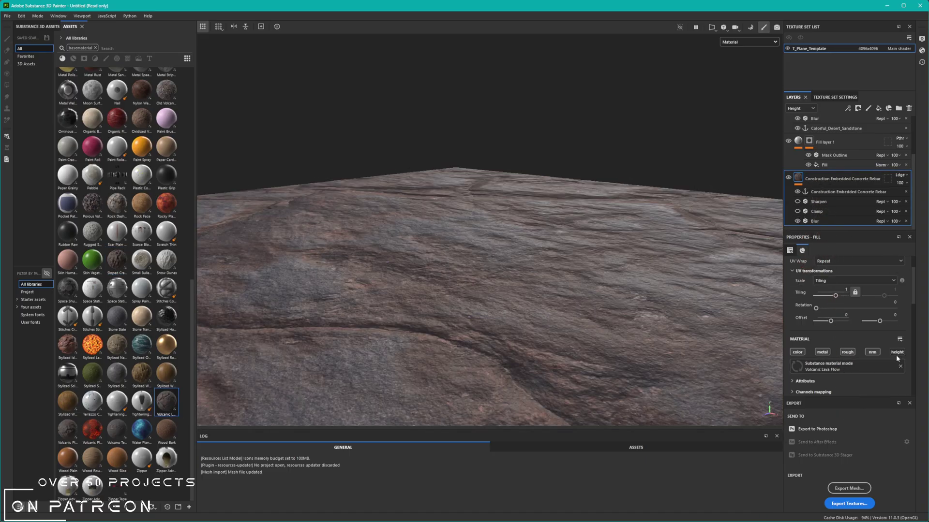
scroll(539, 230, up, 6)
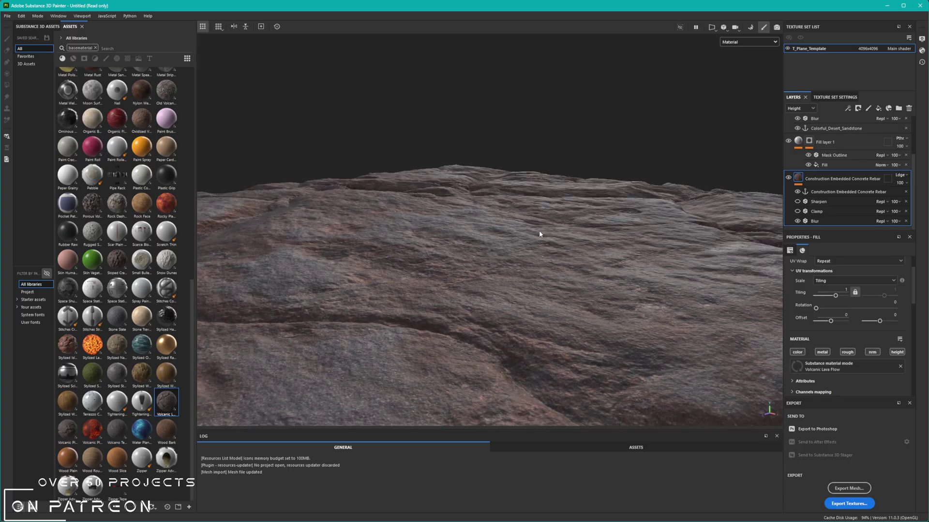
scroll(478, 292, down, 5)
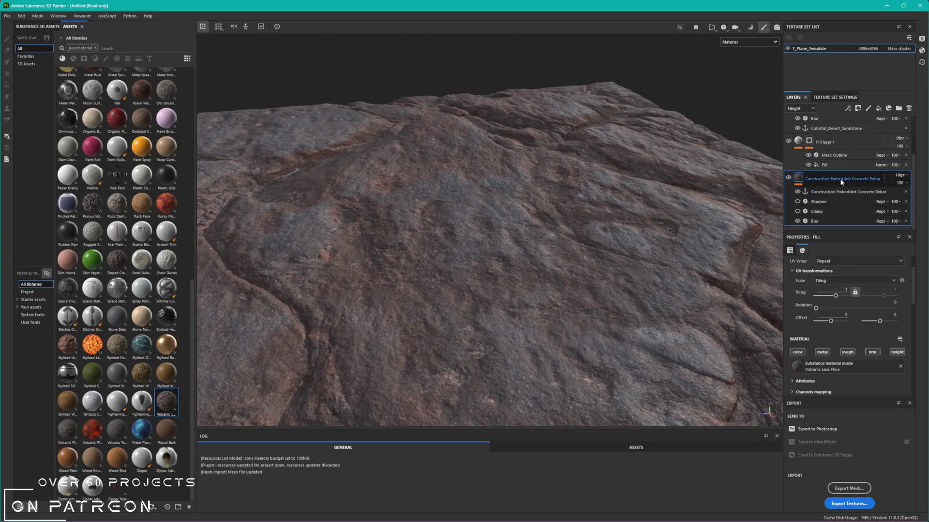
- Replace the rebar layer's material with Stylized Wood Bark and inspect its displaced planks
scroll(842, 178, up, 2)
scroll(846, 141, down, 2)
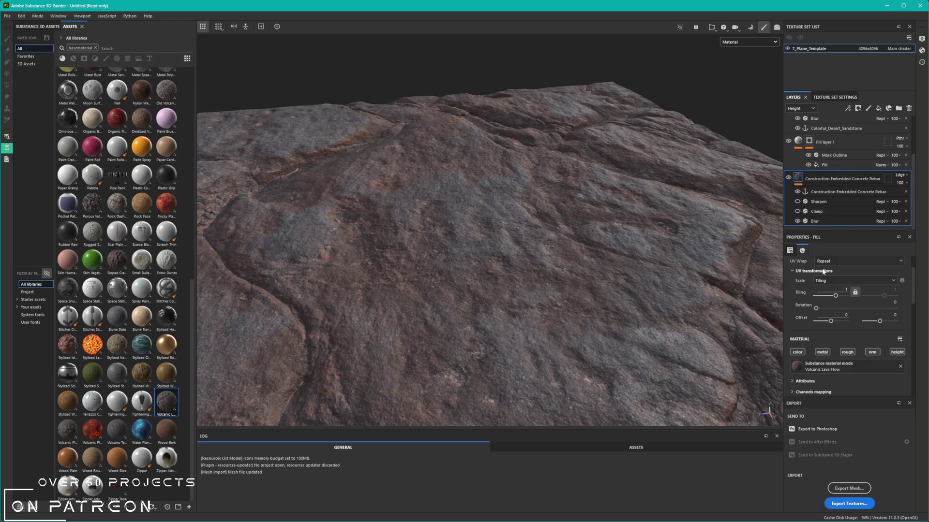
scroll(836, 334, down, 3)
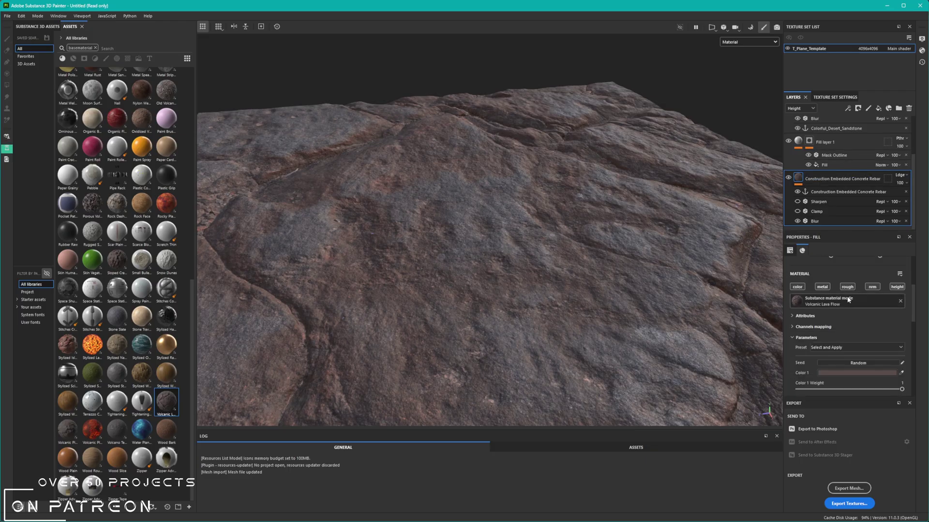
drag(142, 367, 846, 301)
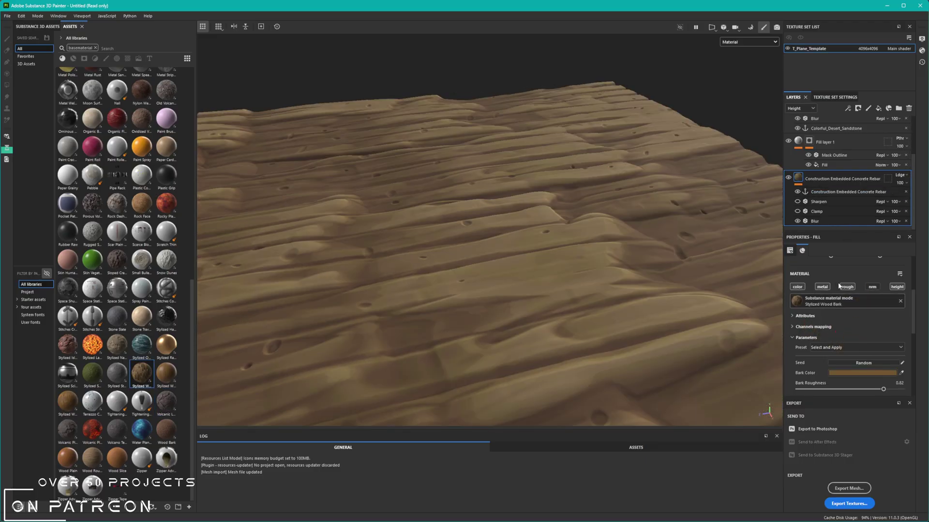
alt+drag(517, 284, 406, 273)
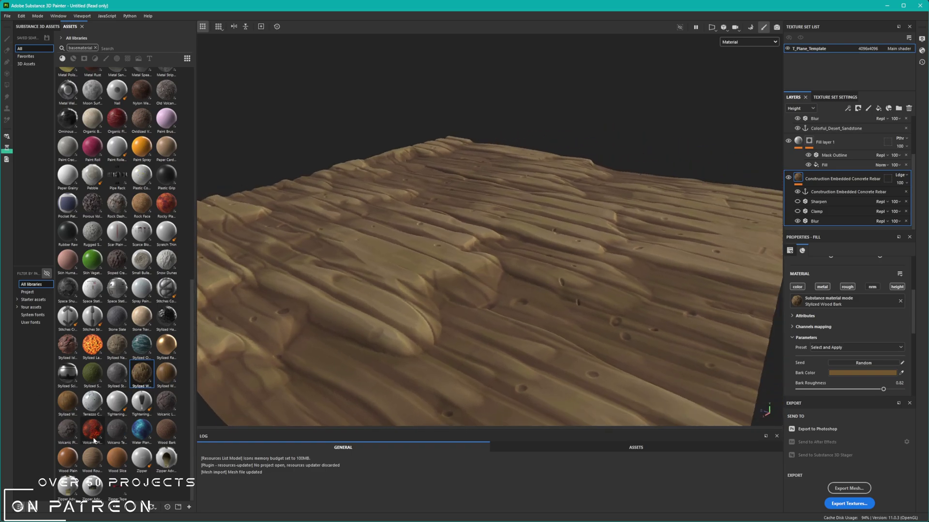
- Replace the rebar layer's material with Volcanic Pillow Lava, enable its height channel and inspect the rock relief
click(75, 439)
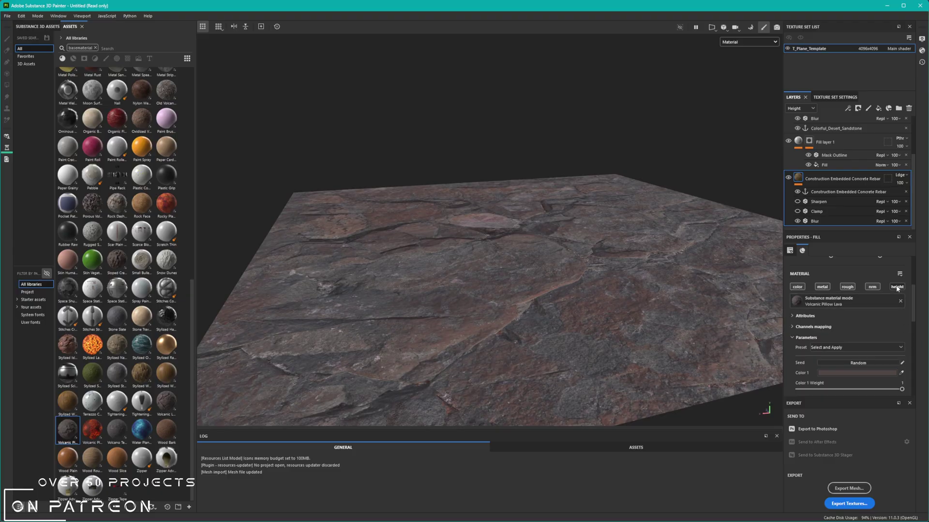
alt+drag(555, 232, 399, 242)
alt+drag(618, 243, 416, 237)
scroll(510, 212, up, 4)
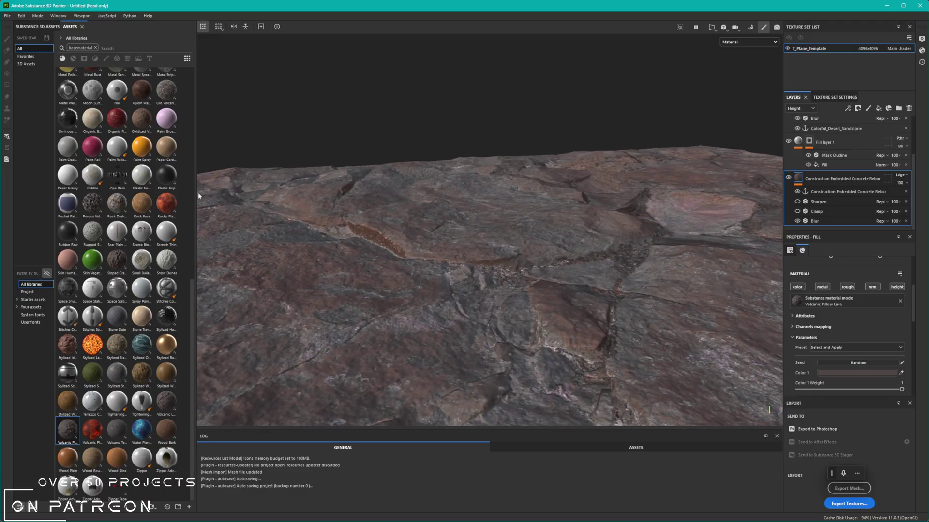
- Replace the rebar layer's material with Lava Flow and inspect the displaced lava cracks
scroll(162, 215, up, 5)
scroll(163, 215, up, 3)
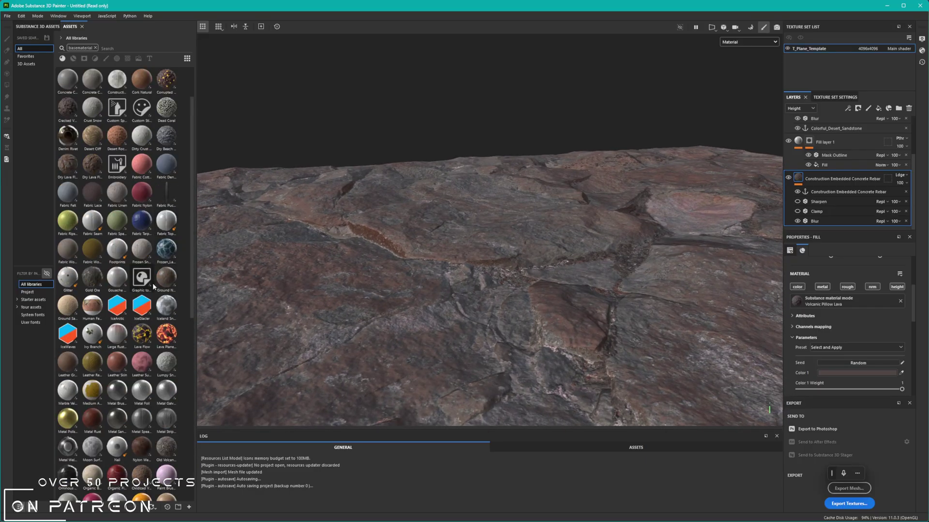
drag(143, 337, 830, 302)
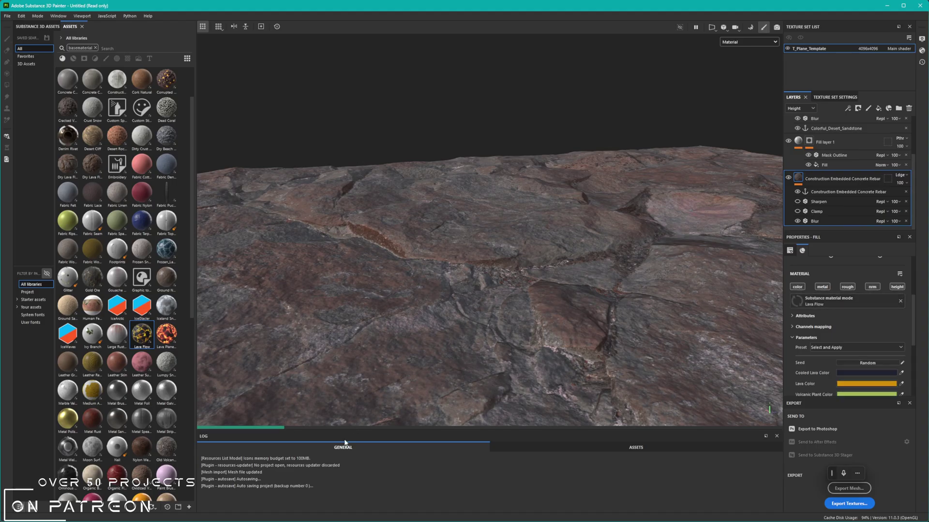
alt+drag(561, 291, 564, 332)
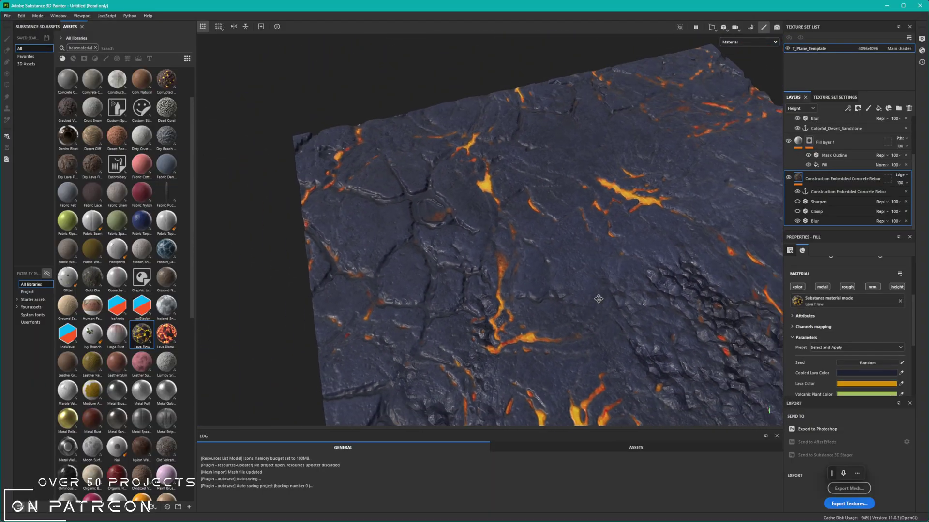